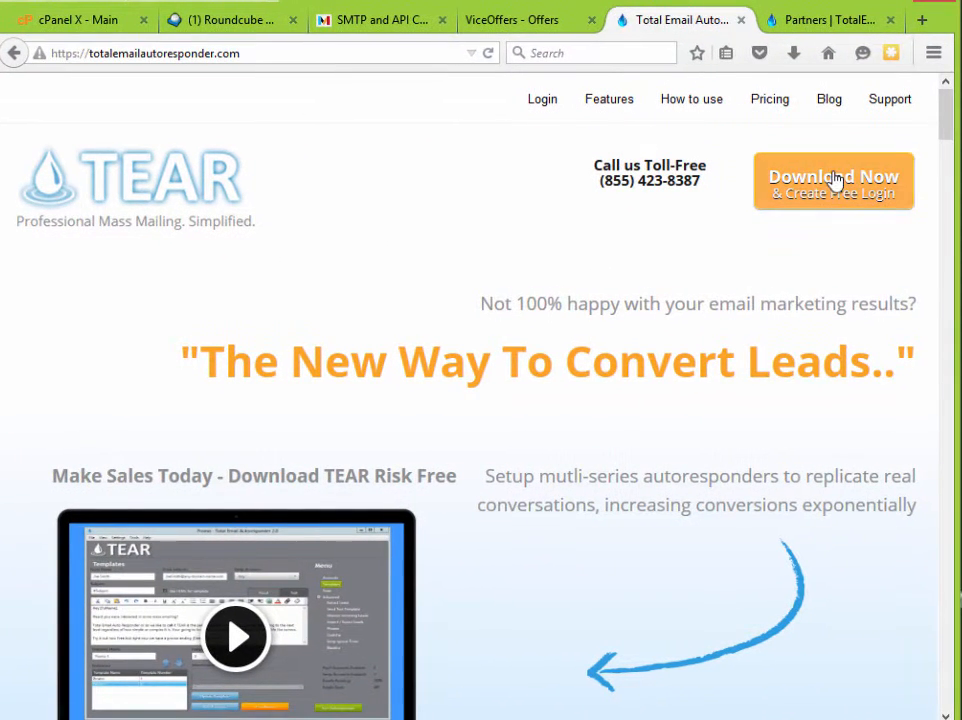
Step: Go to the Download Now page and review its TEAR download link, free sign-up form and login panel
click(836, 187)
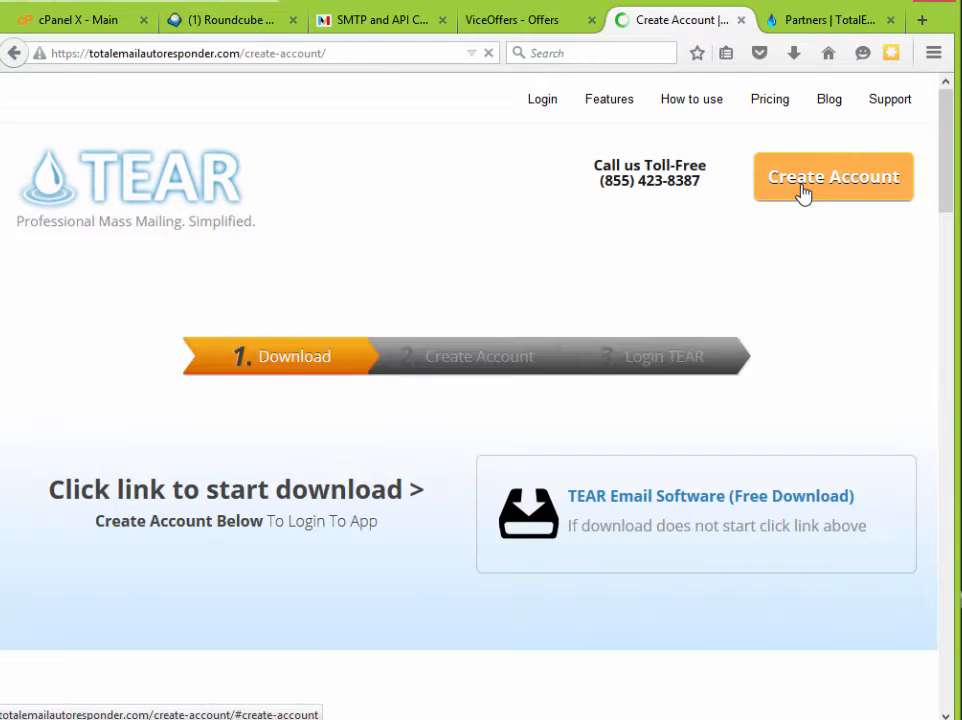
scroll(684, 298, down, 1)
scroll(684, 298, down, 3)
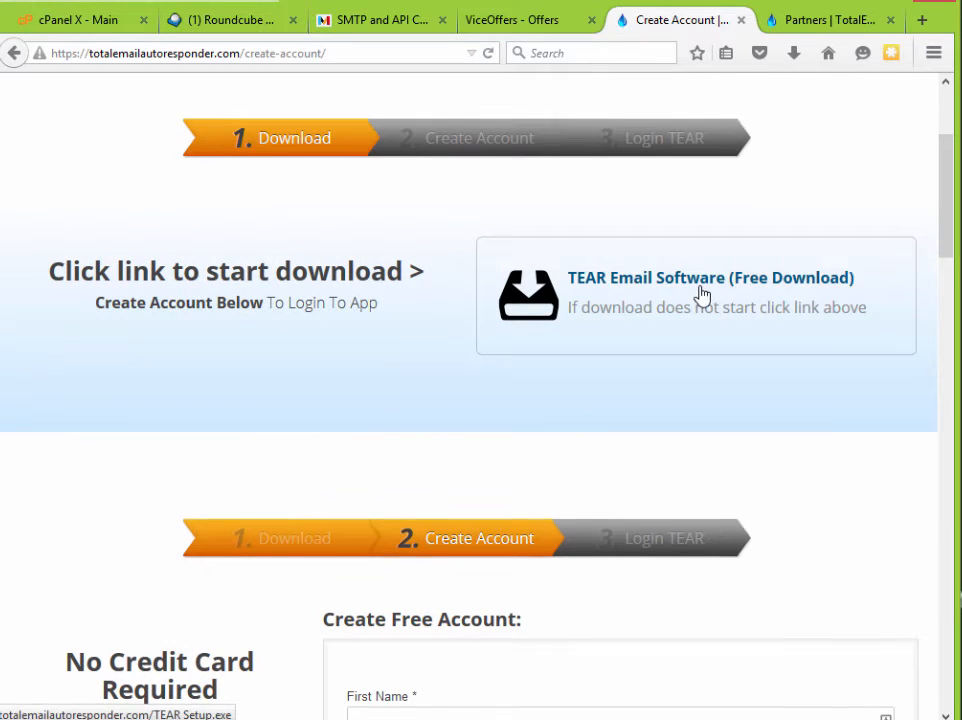
scroll(698, 294, down, 9)
scroll(453, 238, up, 5)
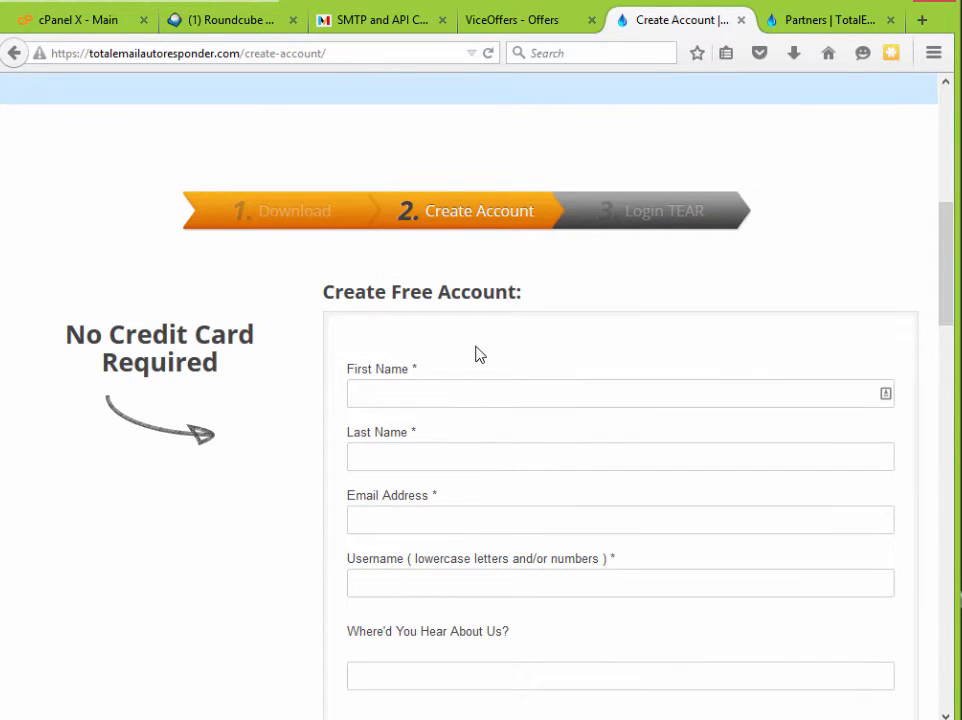
scroll(487, 354, up, 6)
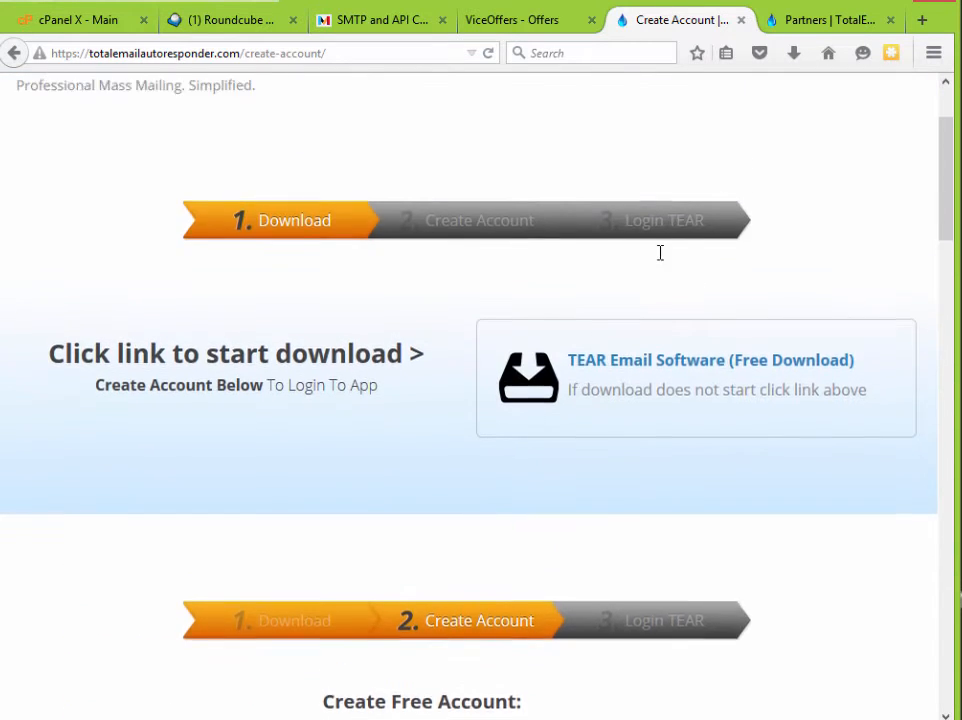
scroll(724, 358, down, 20)
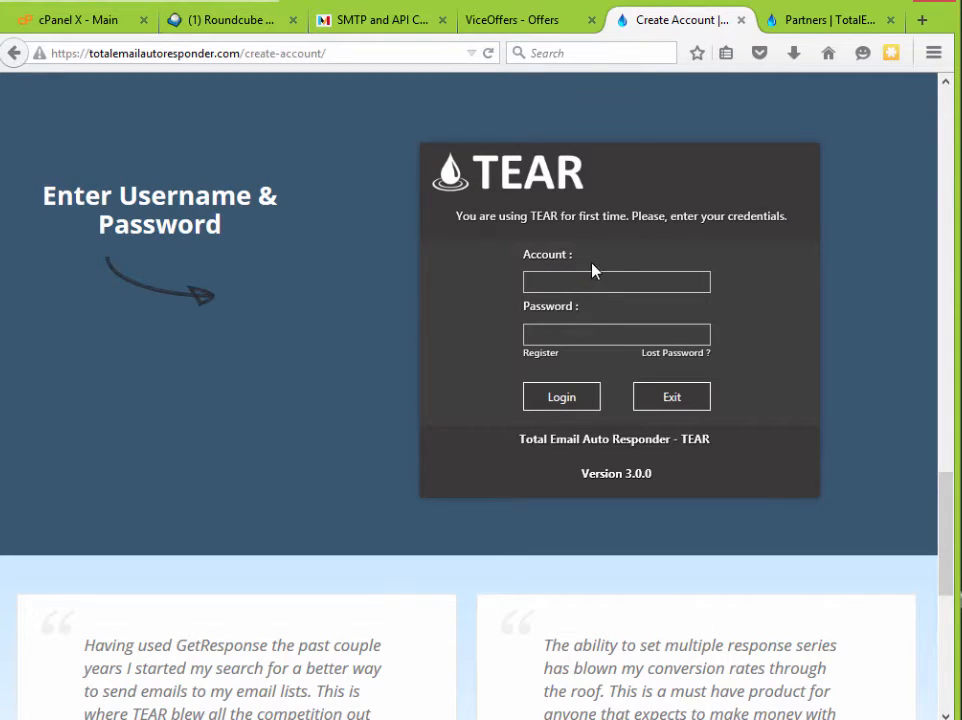
scroll(597, 311, up, 5)
scroll(595, 316, down, 7)
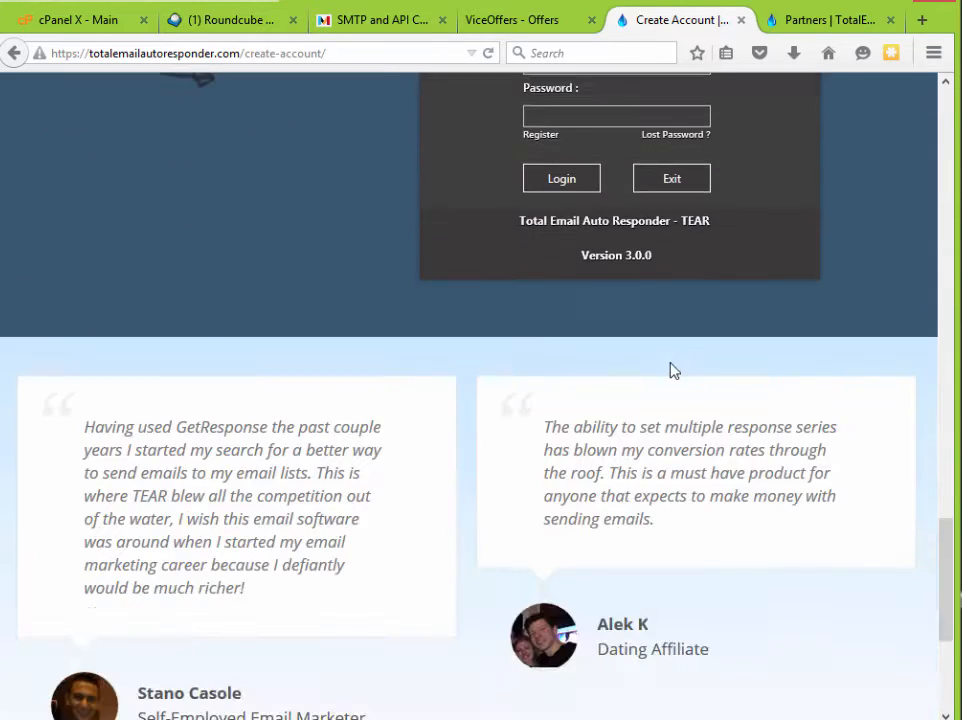
scroll(674, 370, up, 3)
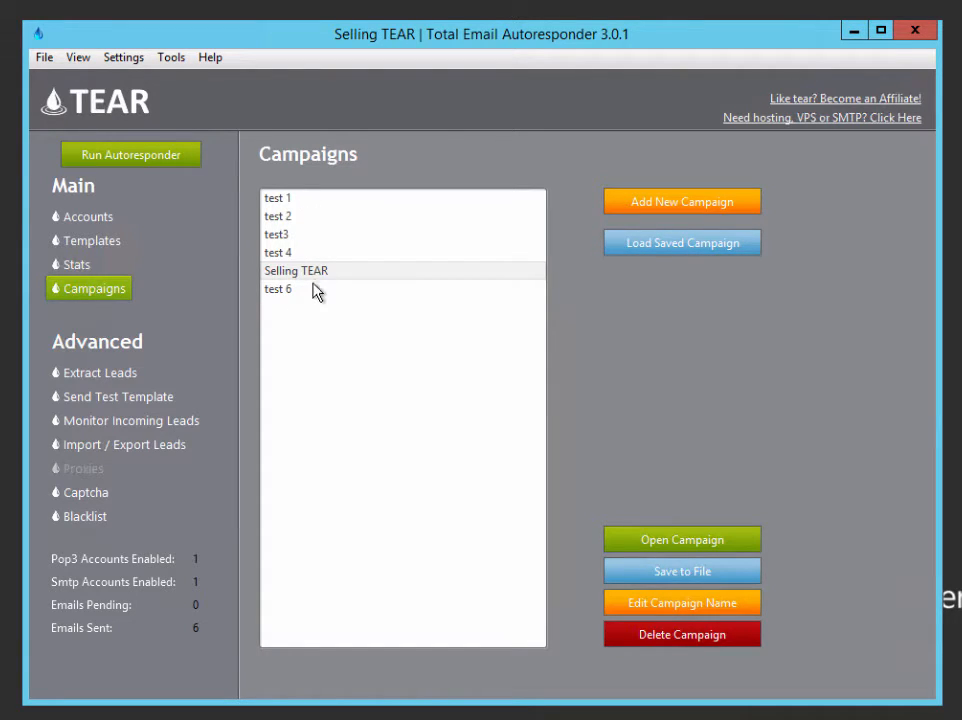
Step: Open the test 1 campaign, then return to Campaigns and start adding a new campaign
click(330, 199)
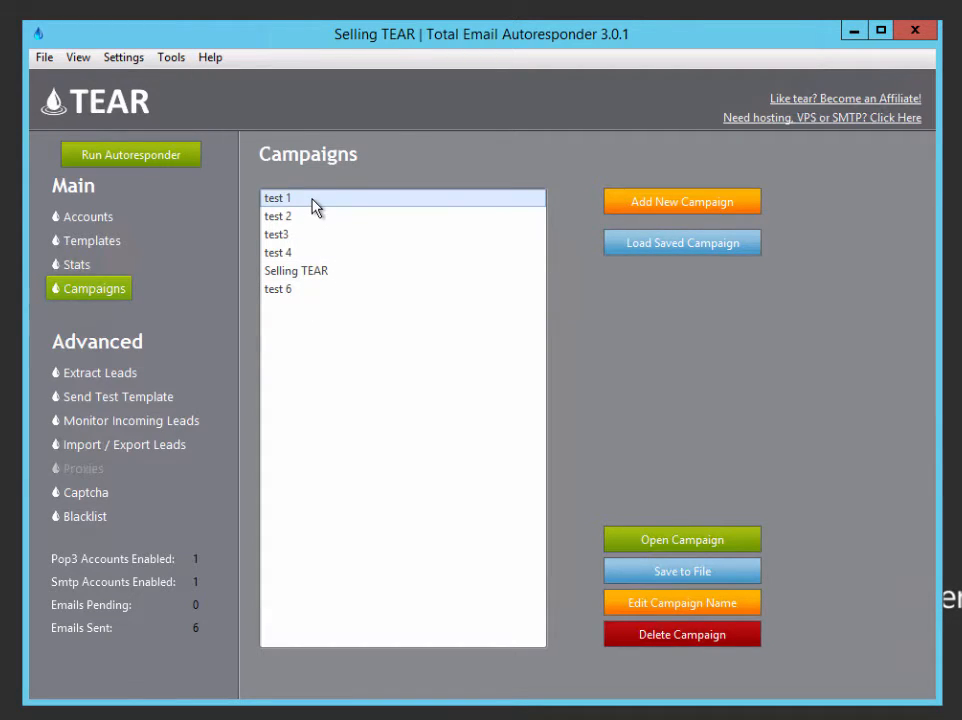
click(697, 541)
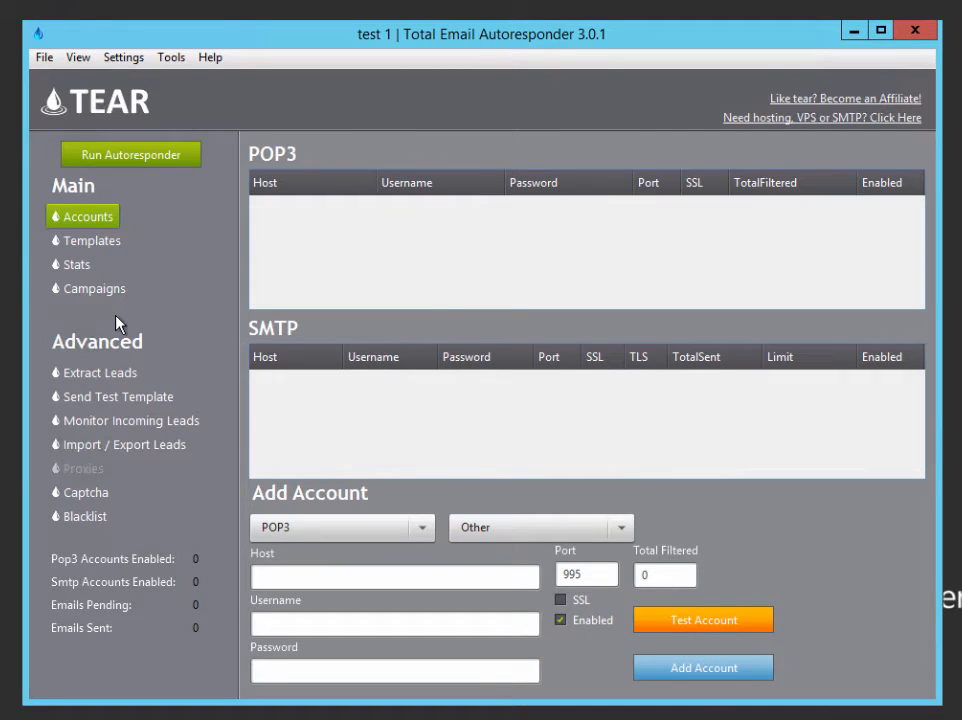
click(98, 292)
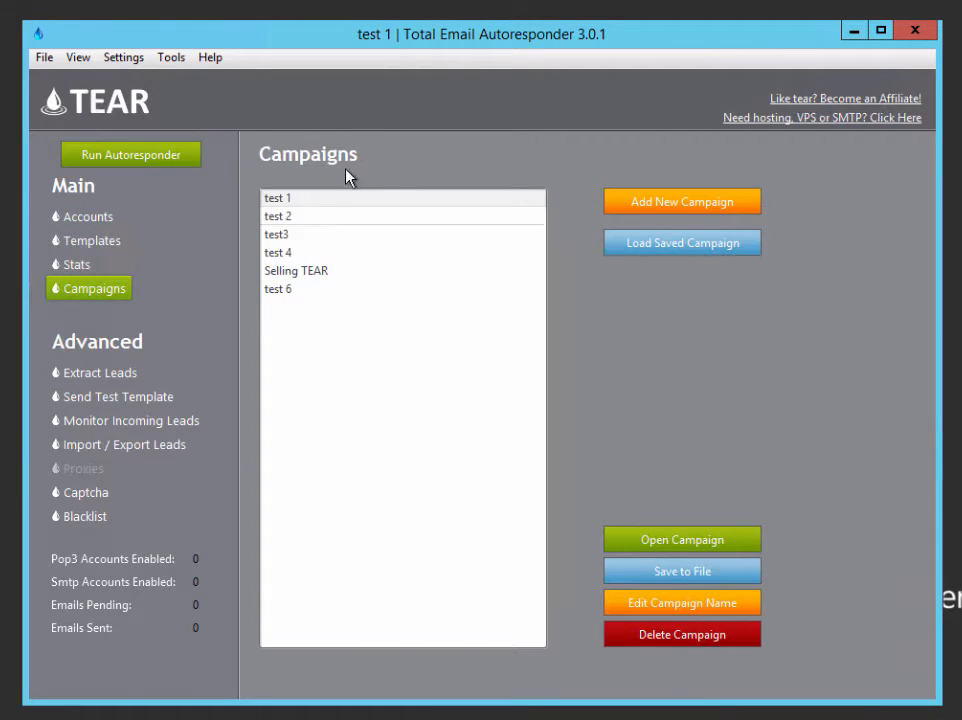
click(700, 204)
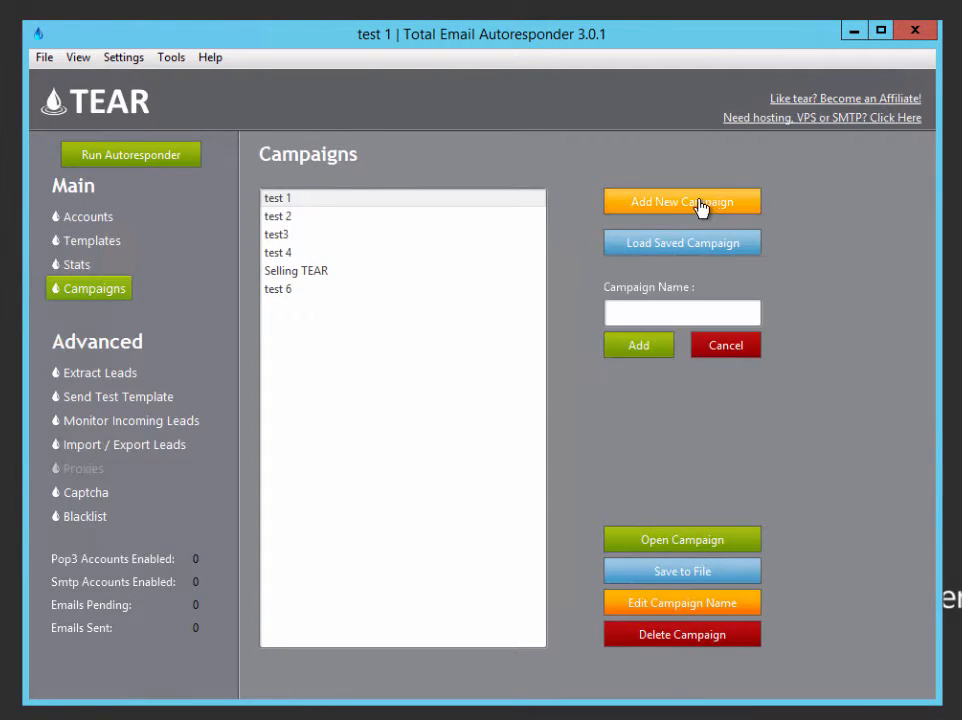
Step: Add a campaign named 'Sell TEAR Tutorial', open it, and show its Accounts page
click(635, 316)
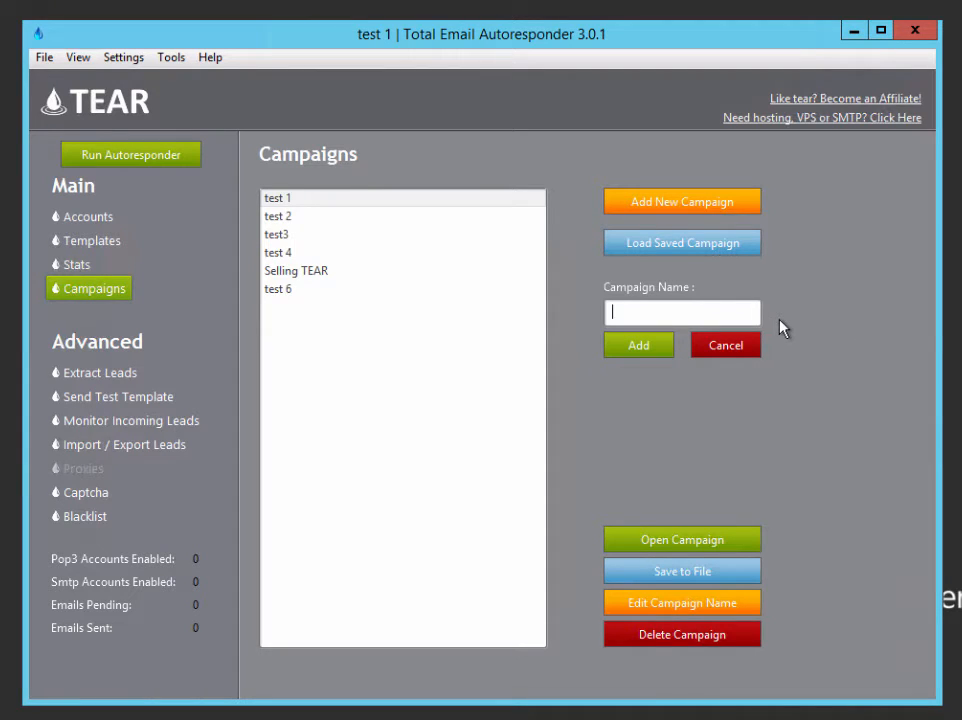
text(Sell TEAR Tutorial)
click(626, 358)
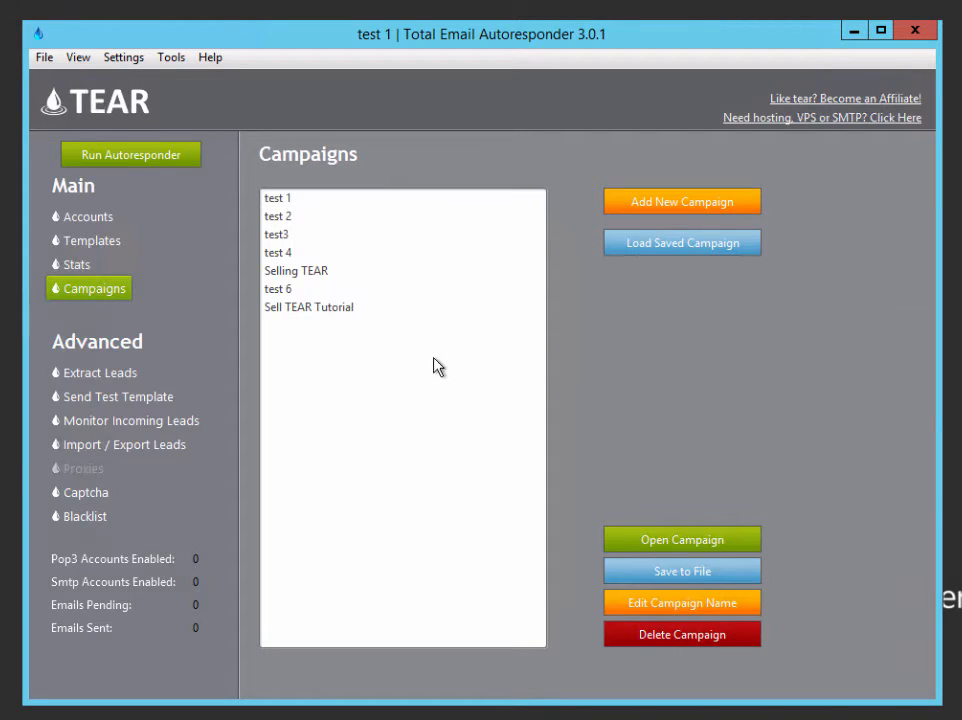
click(338, 310)
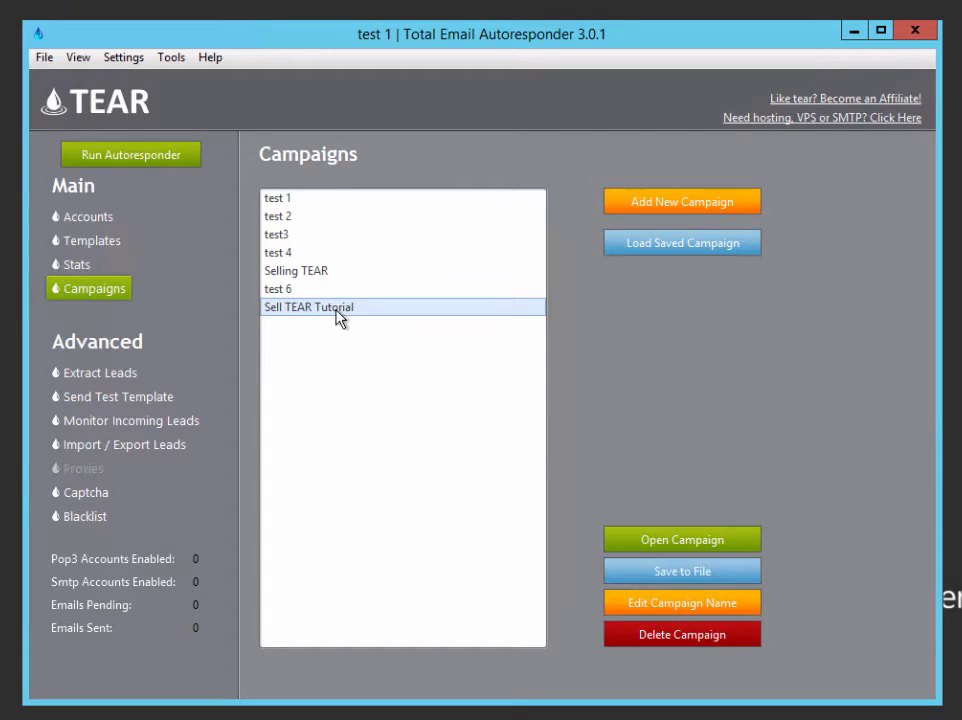
click(645, 543)
click(88, 216)
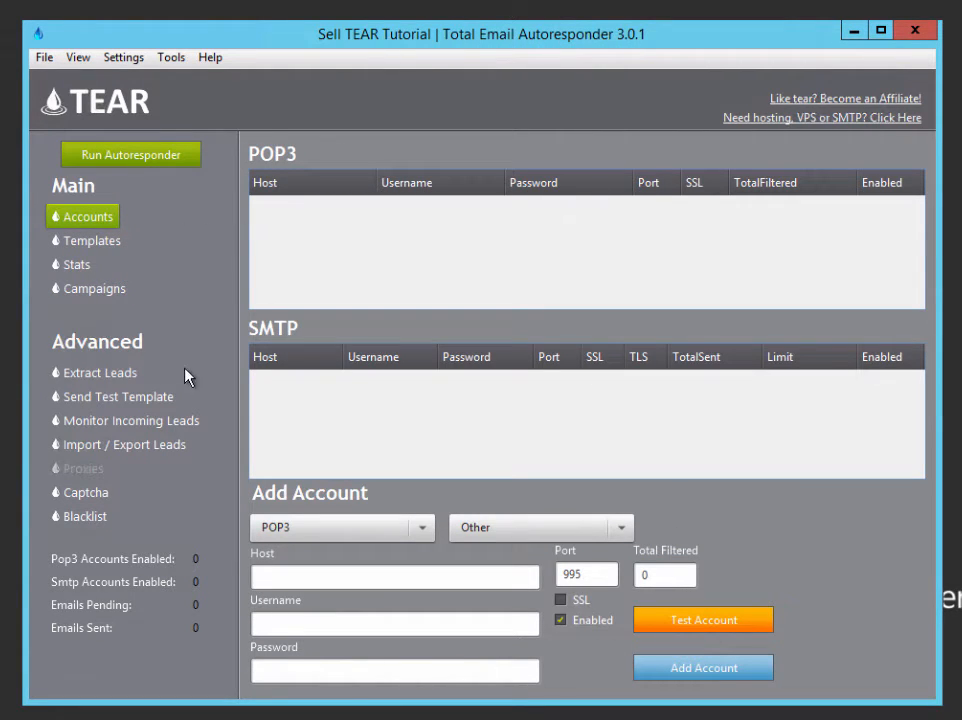
Step: Reselect Sell TEAR Tutorial, view its accounts, and follow the 'Need hosting, VPS or SMTP?' link
click(104, 290)
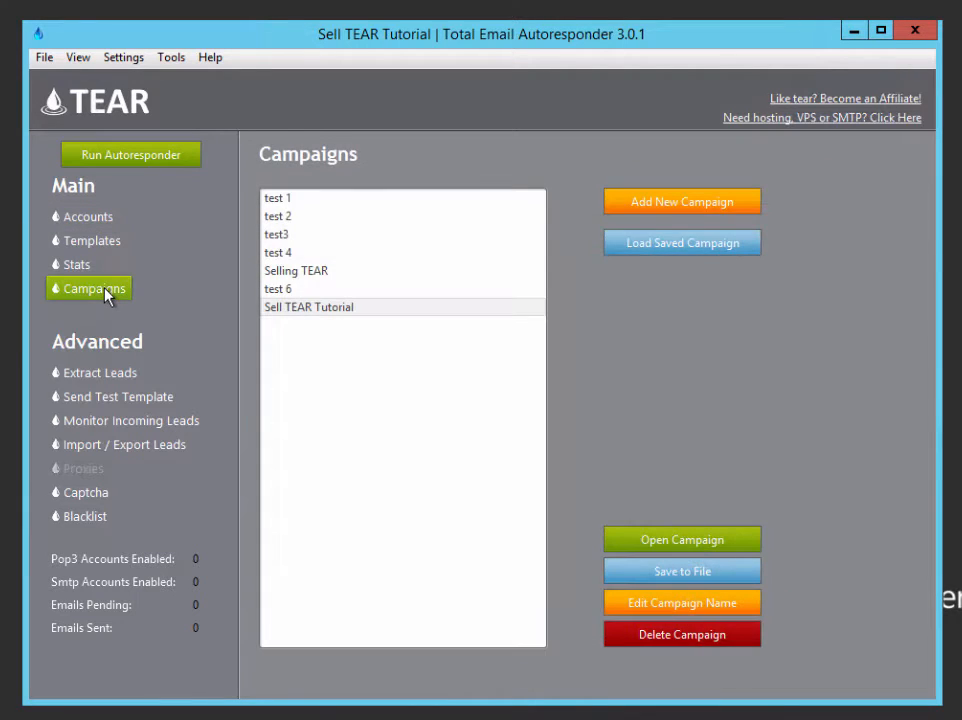
click(322, 310)
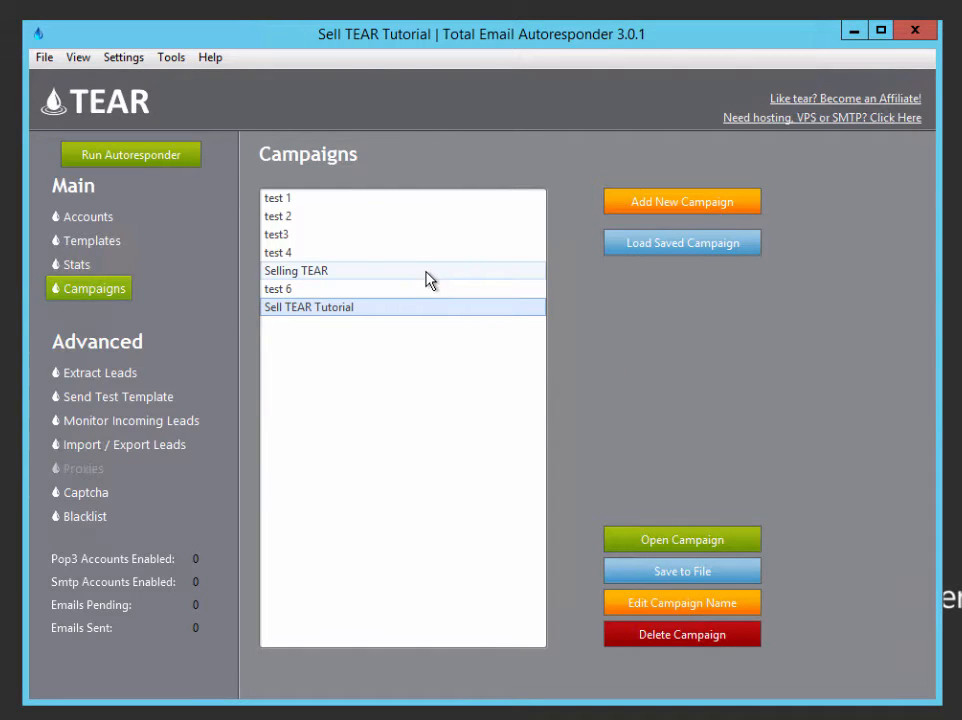
click(86, 216)
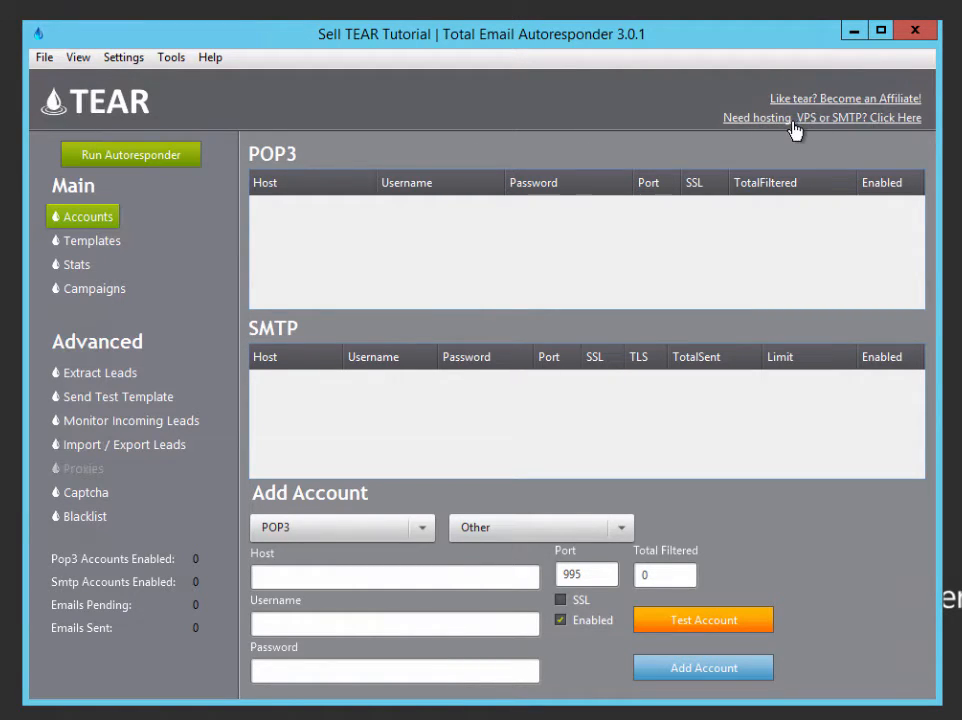
click(828, 118)
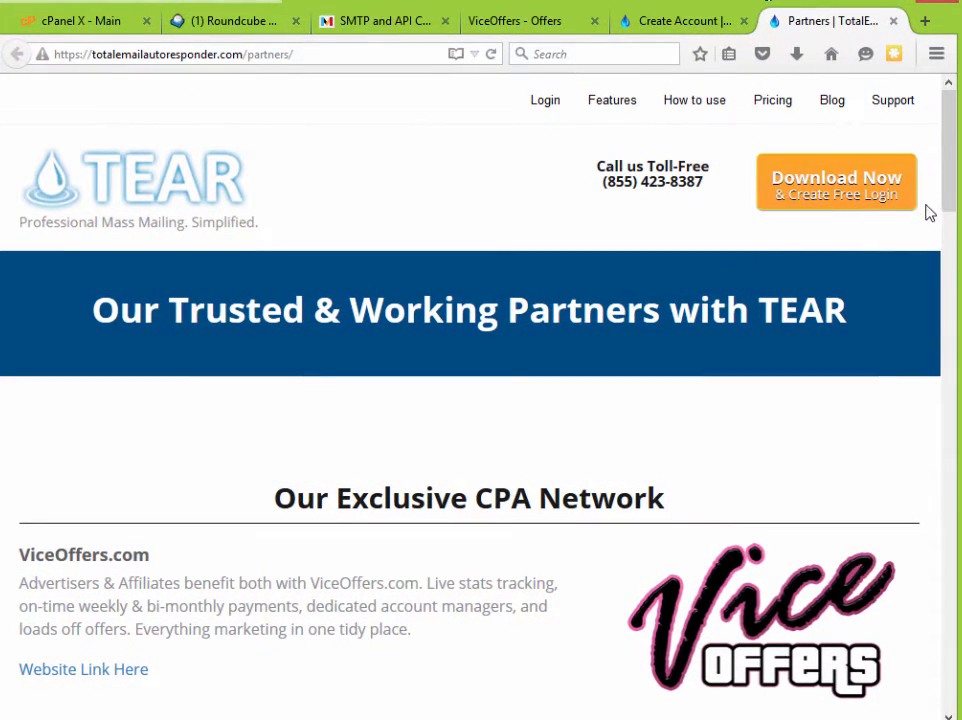
scroll(517, 262, down, 4)
scroll(240, 228, down, 8)
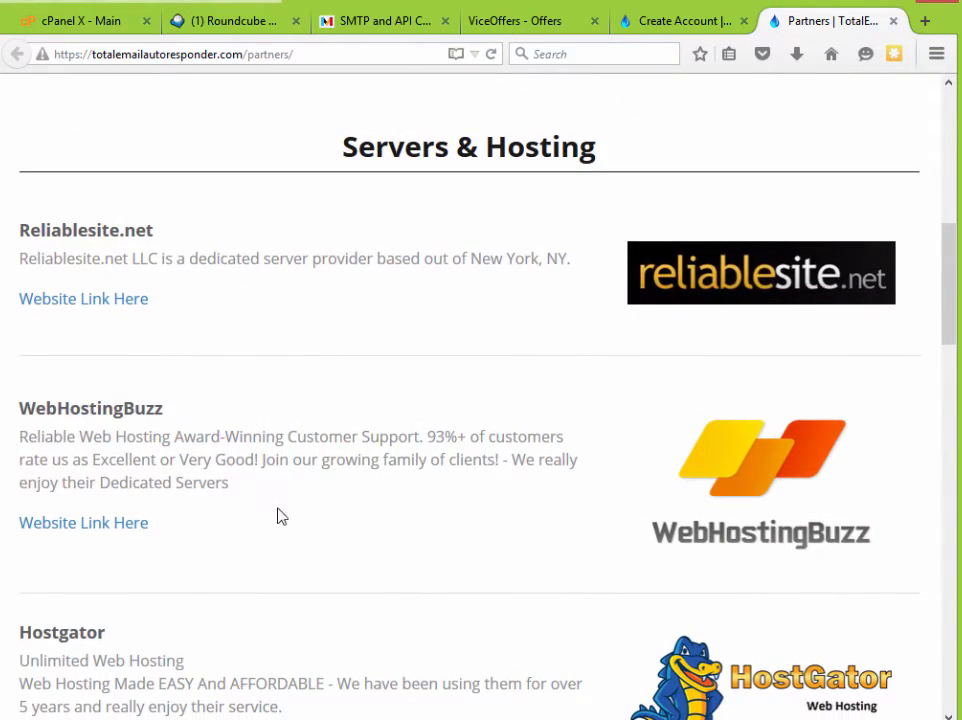
scroll(330, 495, down, 4)
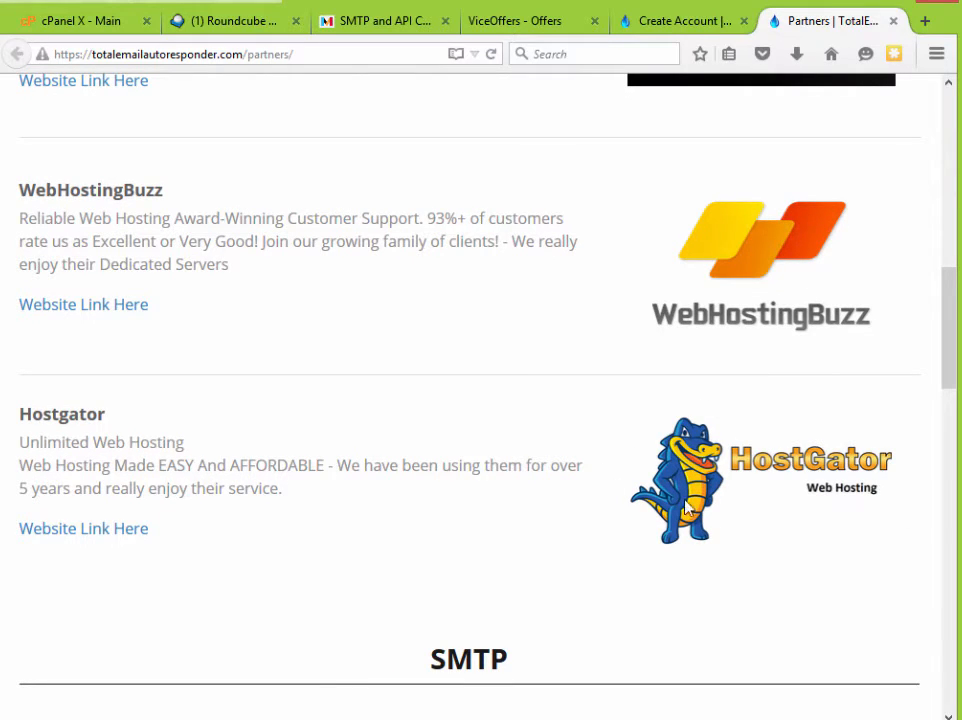
scroll(500, 400, down, 5)
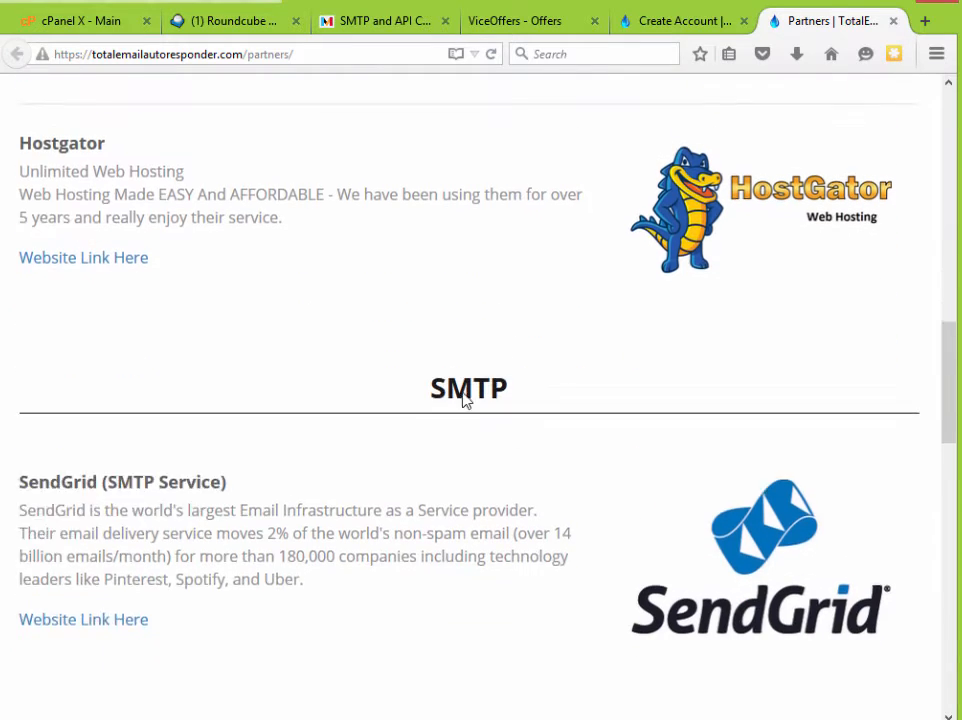
scroll(286, 440, up, 3)
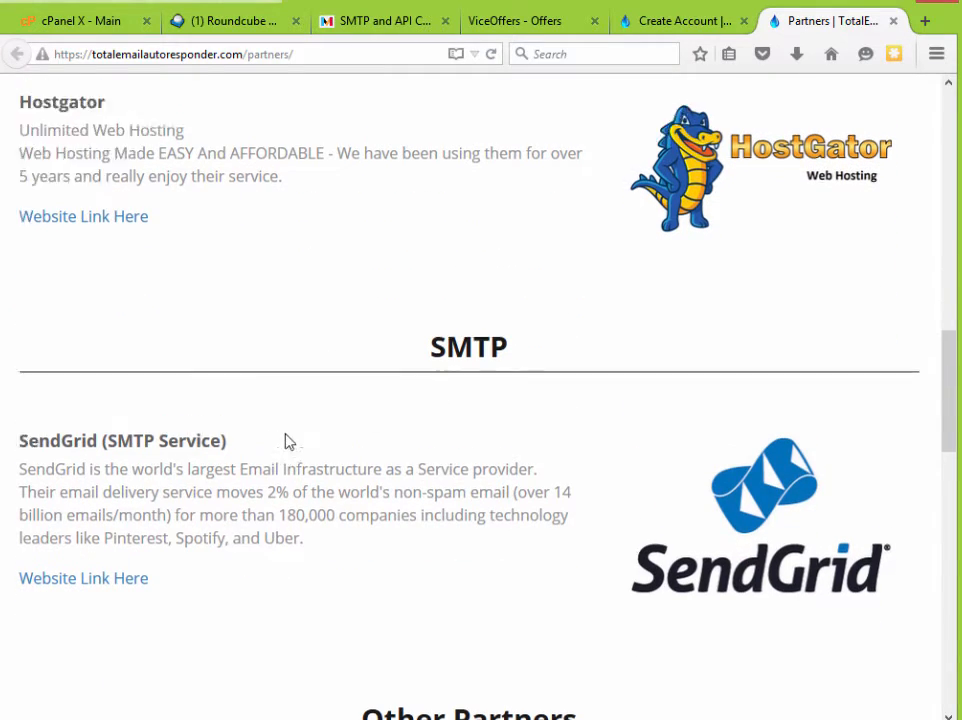
scroll(446, 467, up, 3)
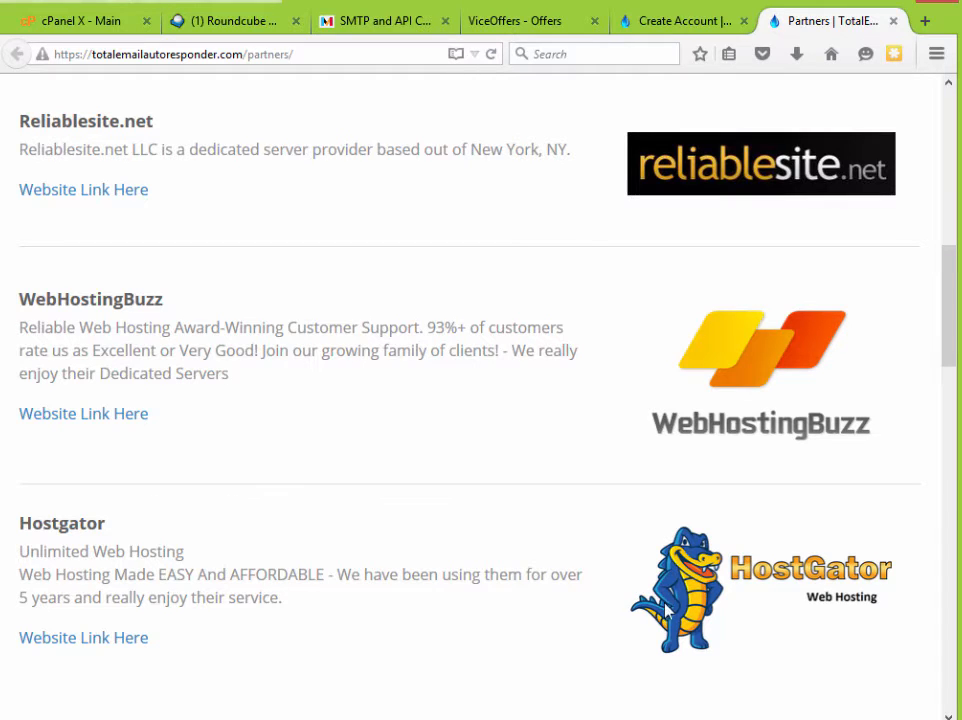
scroll(620, 515, down, 1)
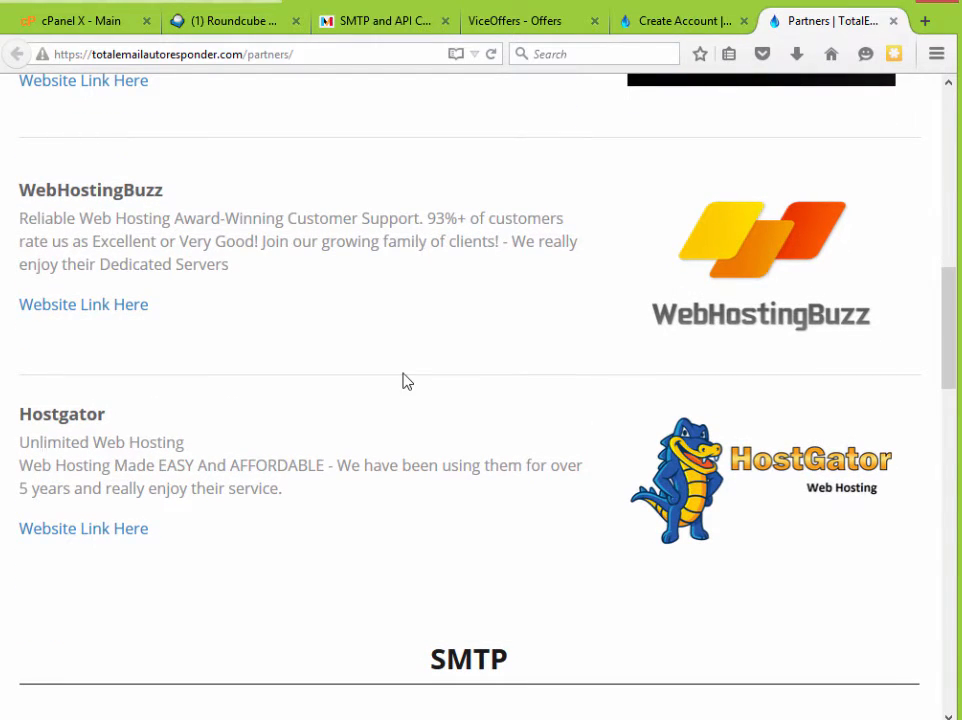
Step: In cPanel's Email Accounts page, select the last listed account's email address for copying
click(105, 25)
scroll(455, 390, down, 1)
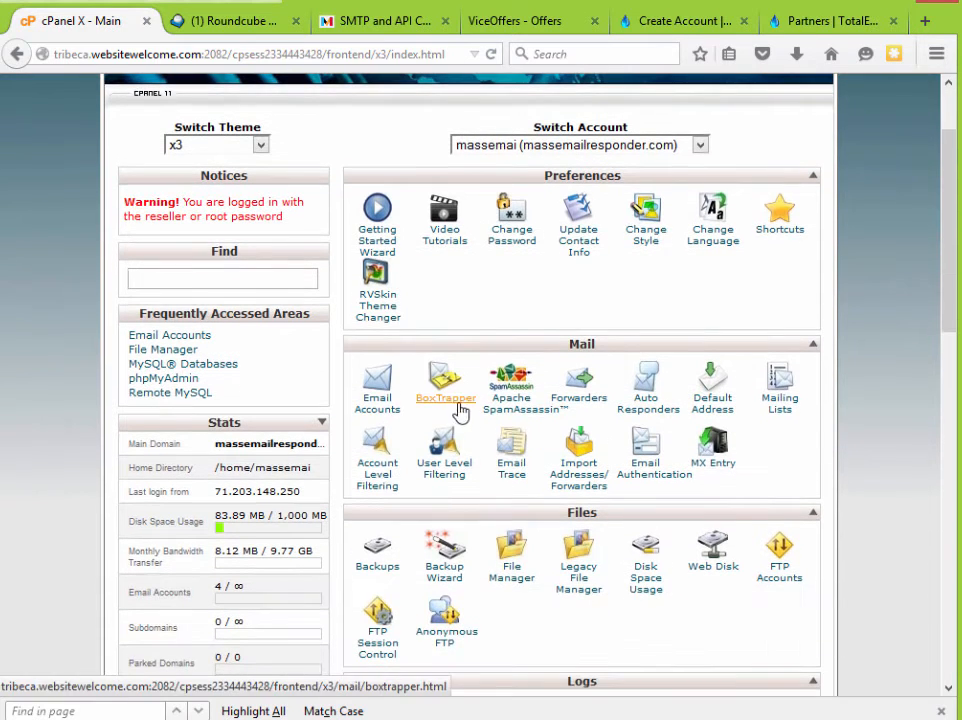
click(390, 402)
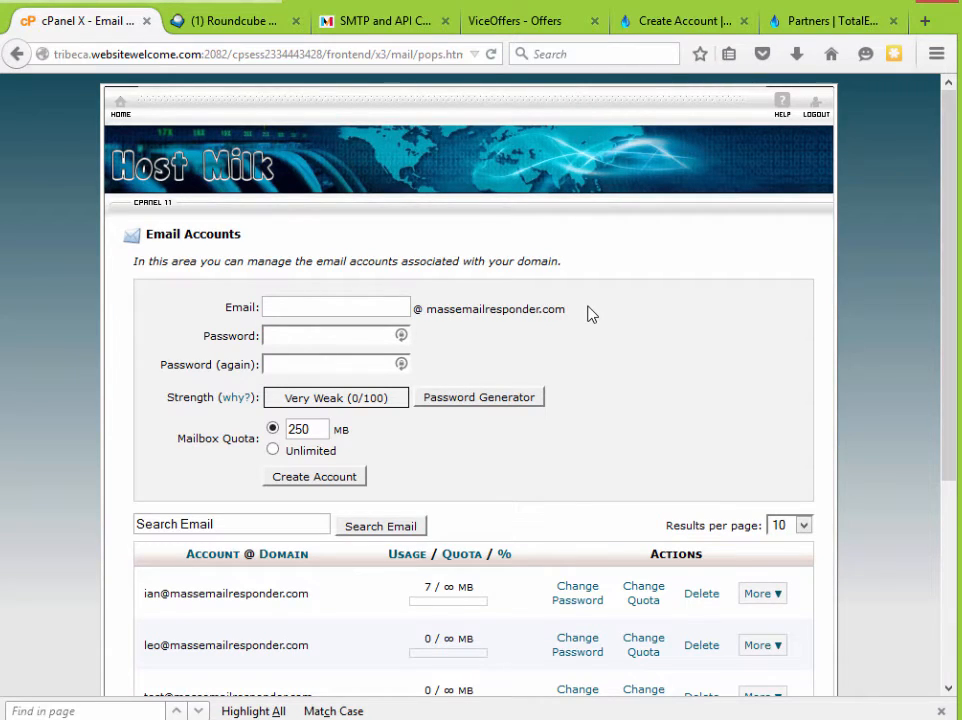
scroll(560, 331, down, 2)
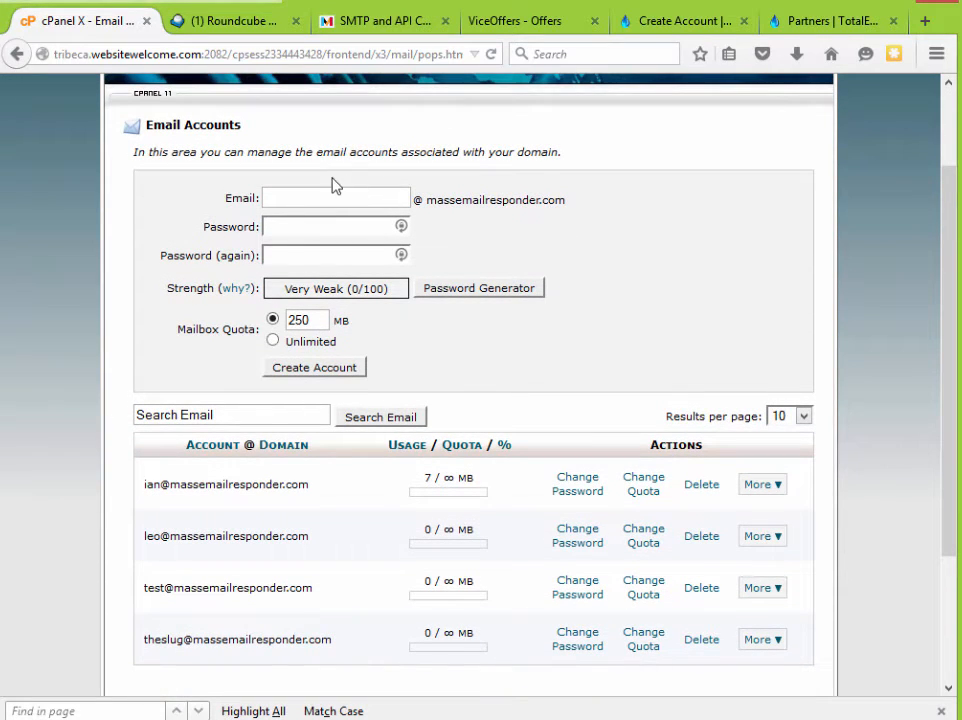
click(346, 197)
click(337, 229)
click(330, 254)
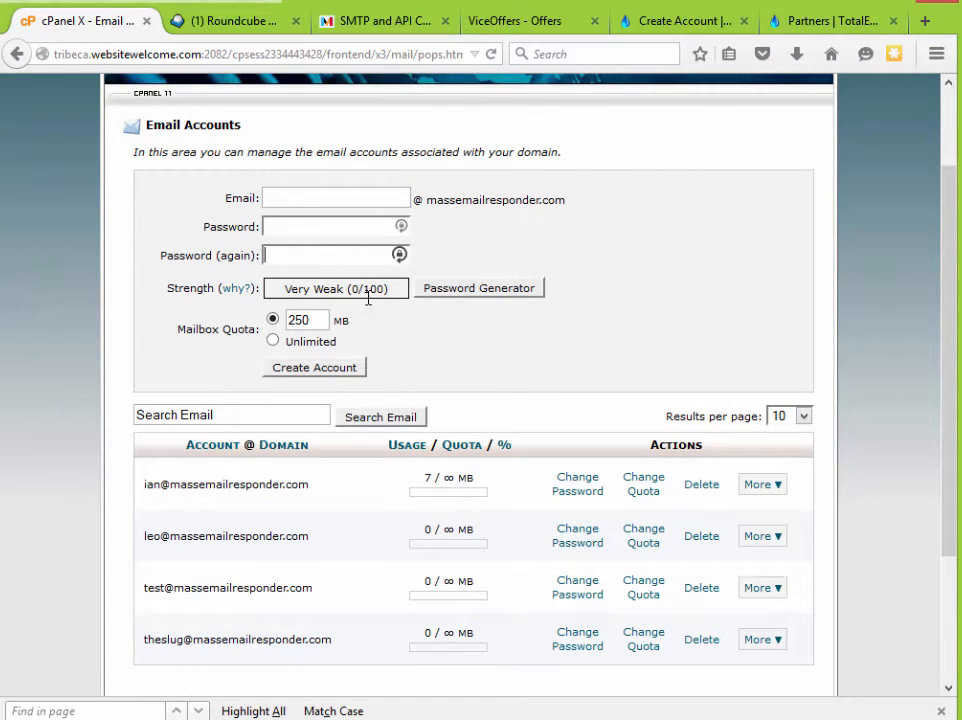
click(273, 343)
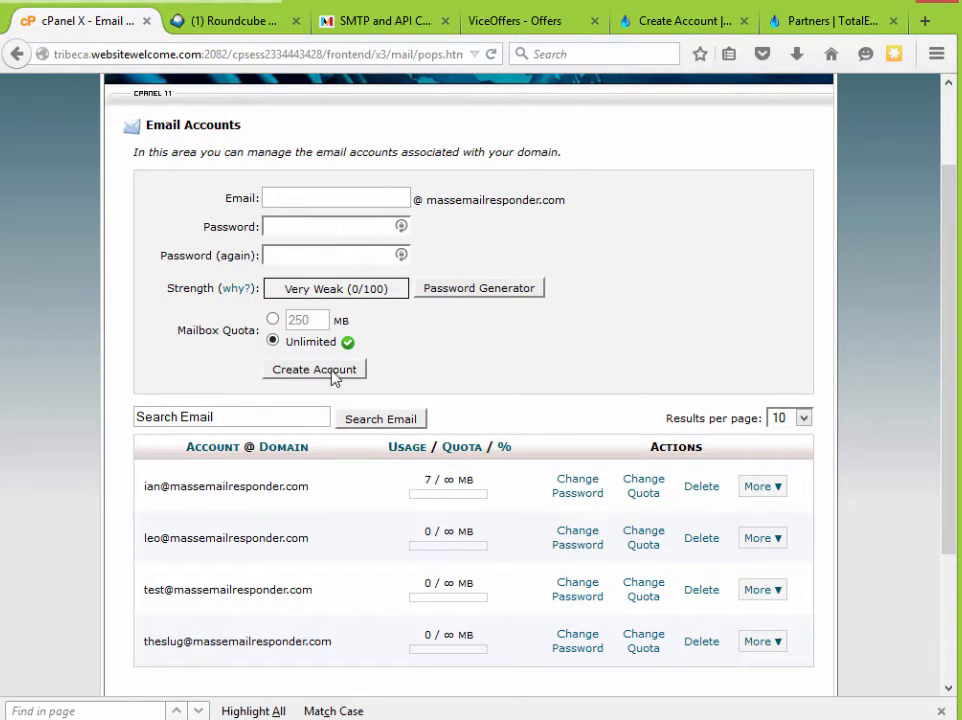
scroll(576, 331, down, 2)
drag(345, 537, 143, 537)
key(ctrl+c)
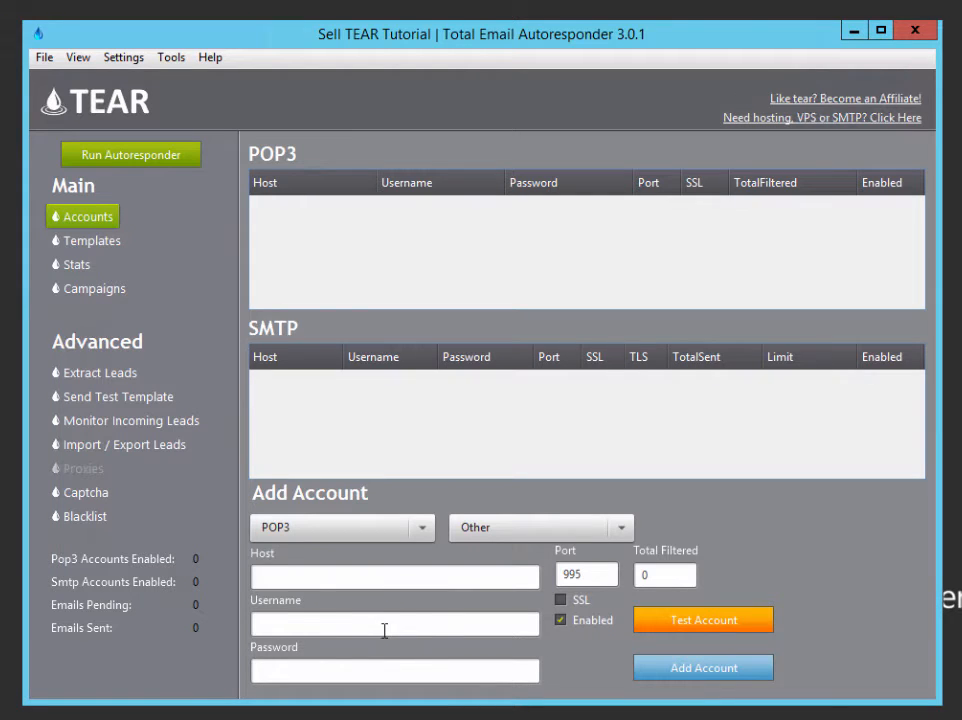
Step: Paste the copied address as the POP3 username and enter the mailbox's password
click(384, 630)
key(ctrl+v)
click(383, 673)
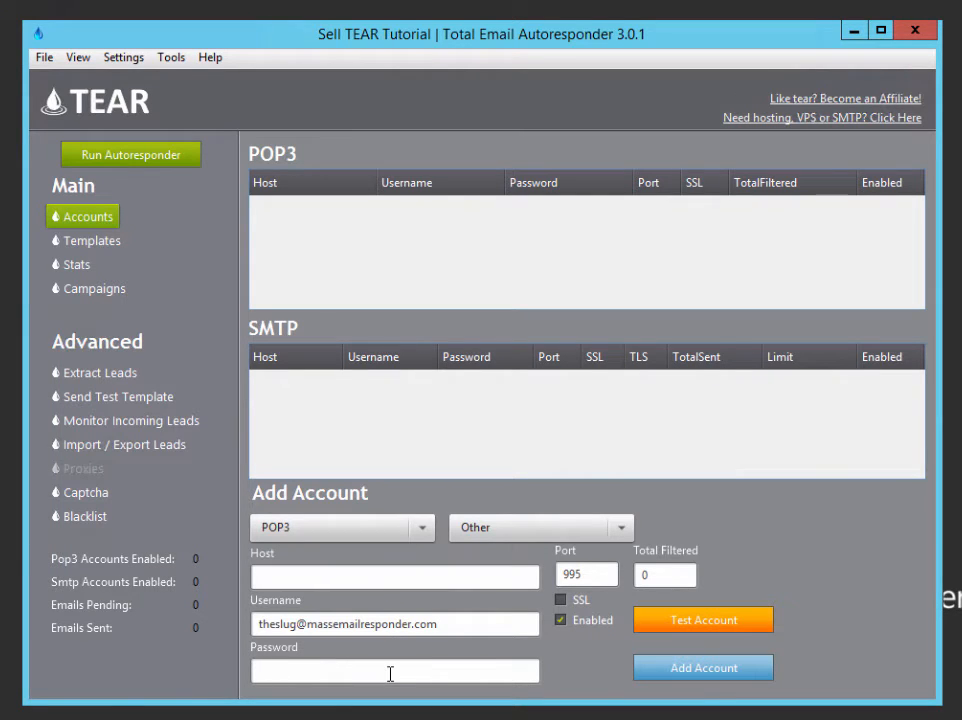
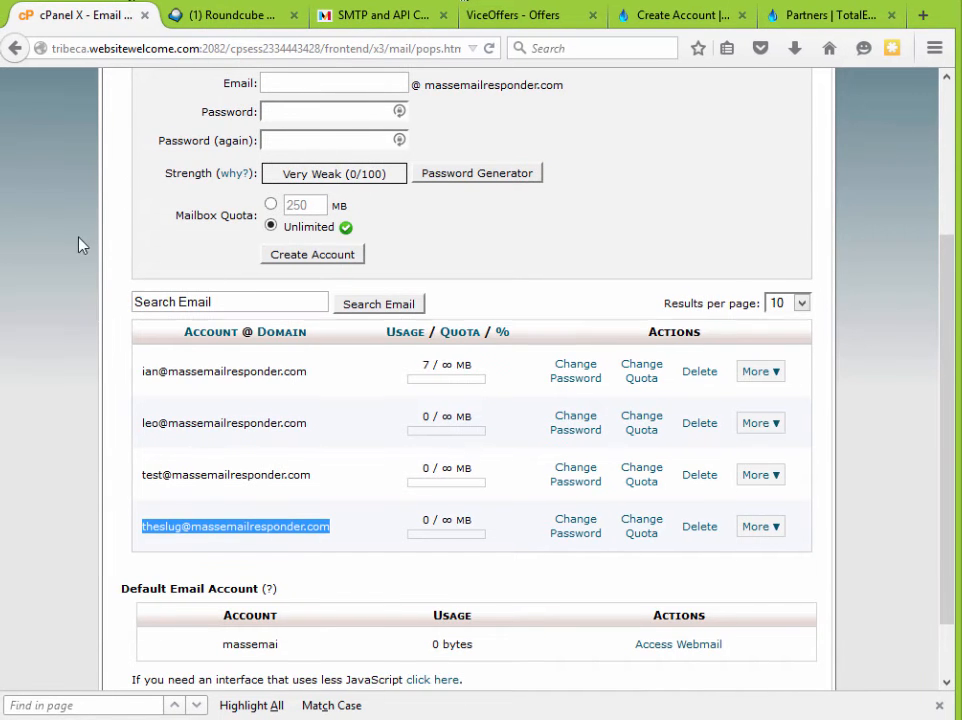
click(82, 260)
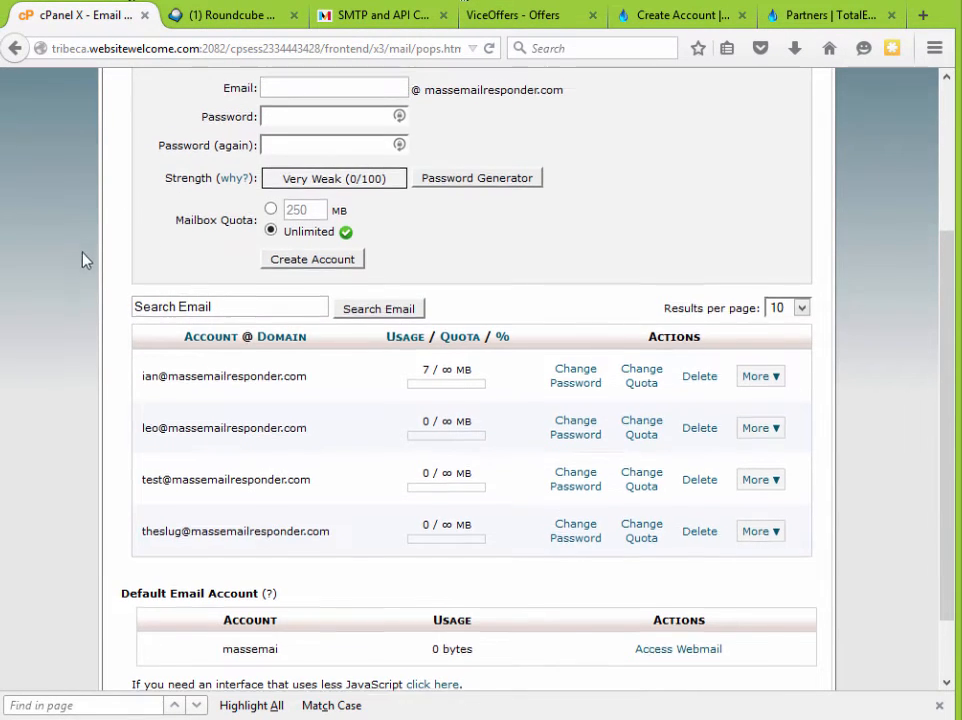
Step: Return to cPanel's home page and select the dedicated IP address 192.185.155.89 in Stats
scroll(82, 260, up, 3)
click(118, 102)
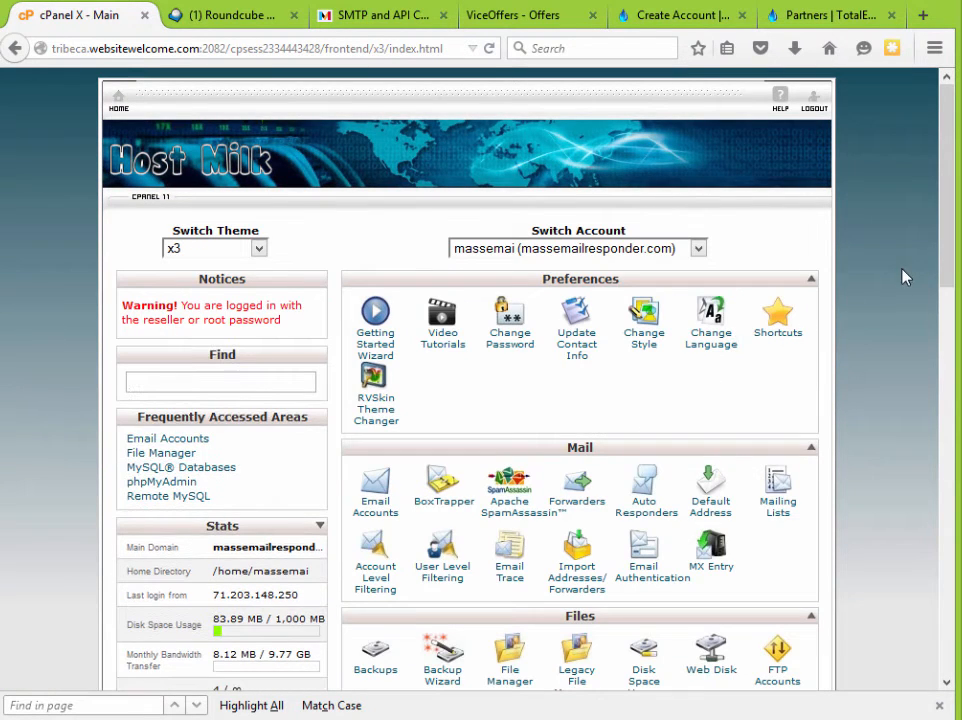
scroll(911, 271, down, 5)
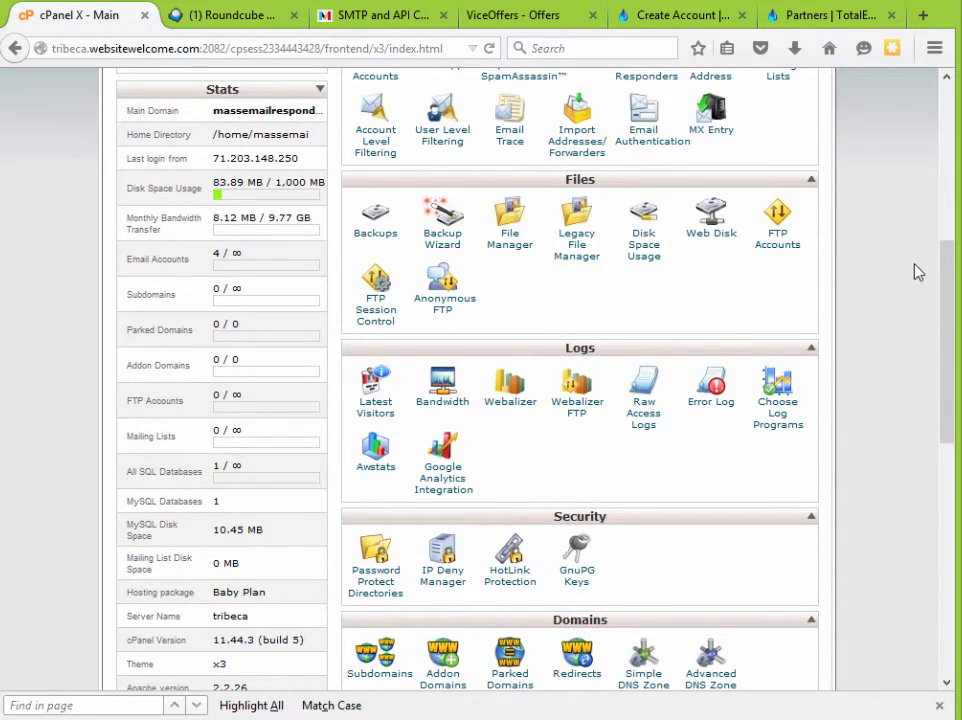
scroll(918, 272, down, 5)
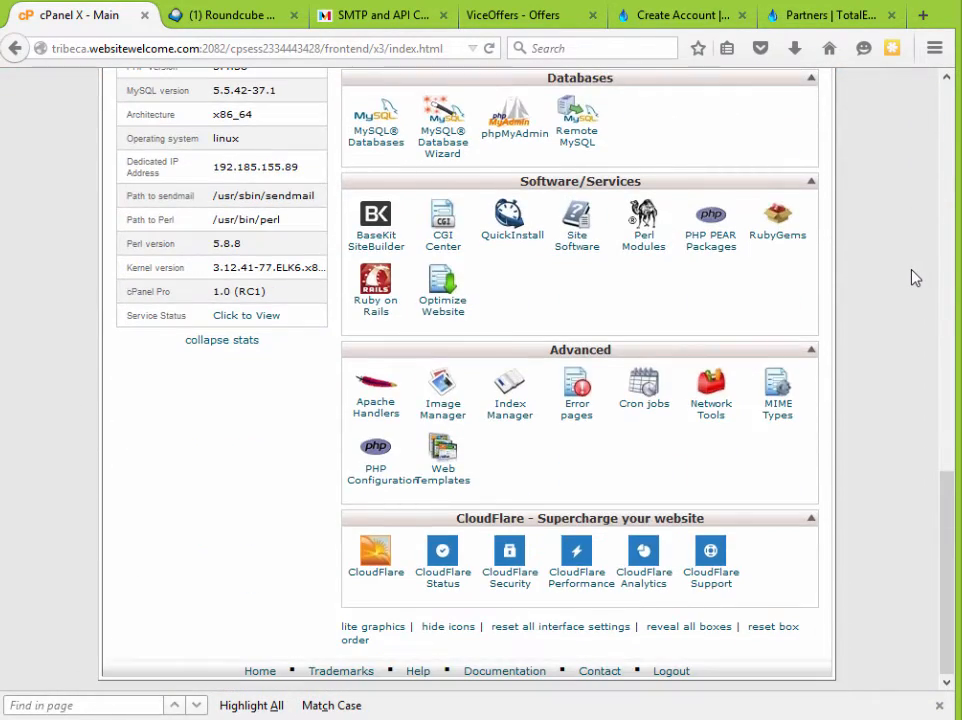
scroll(913, 278, up, 3)
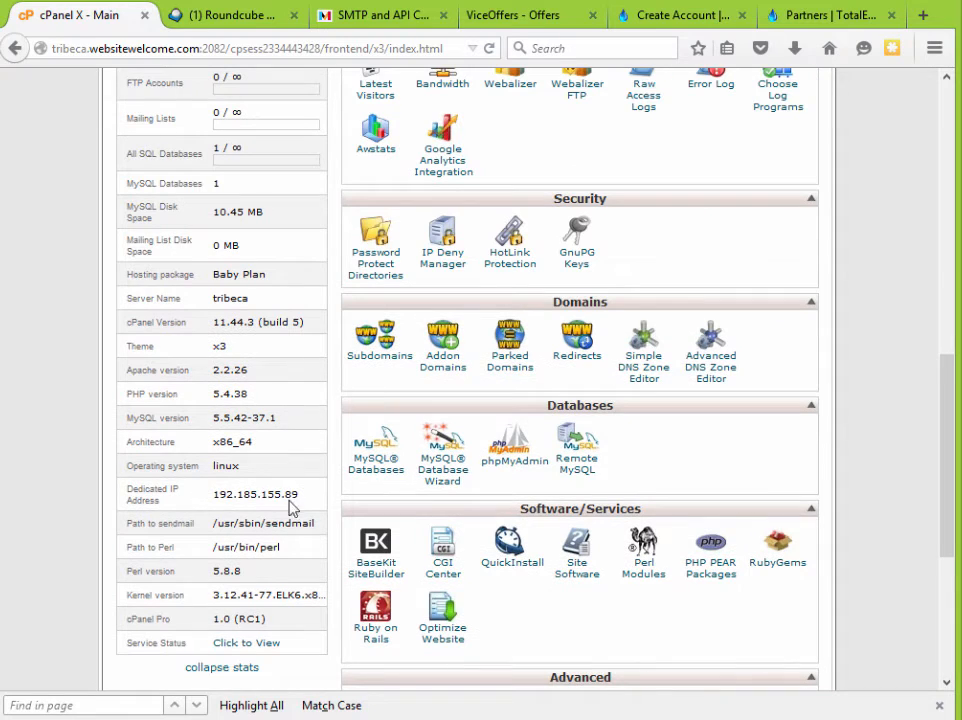
drag(302, 495, 212, 495)
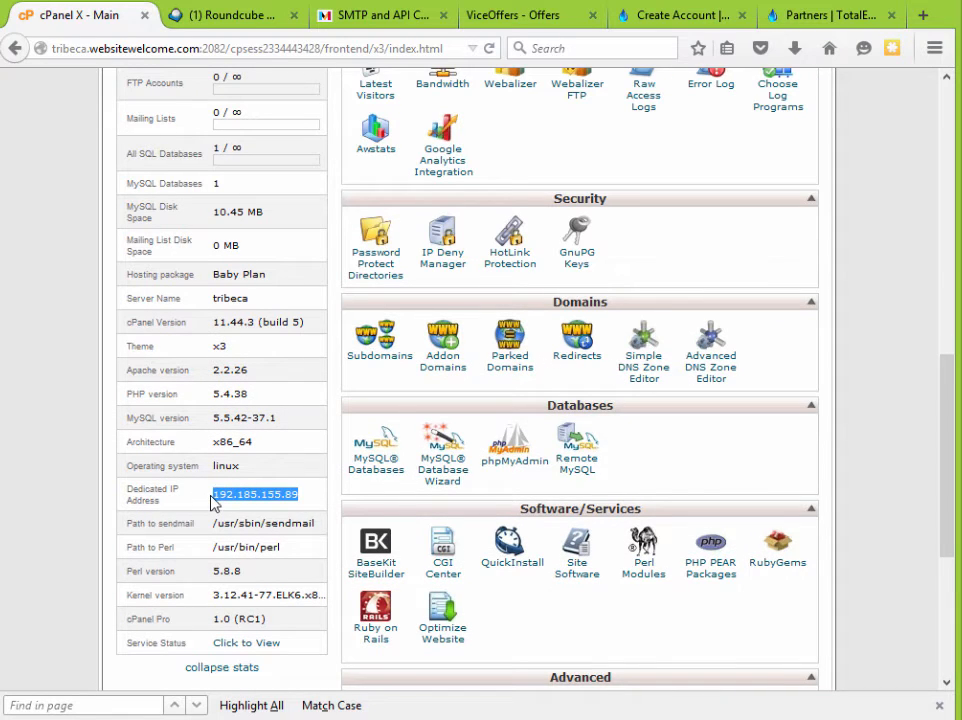
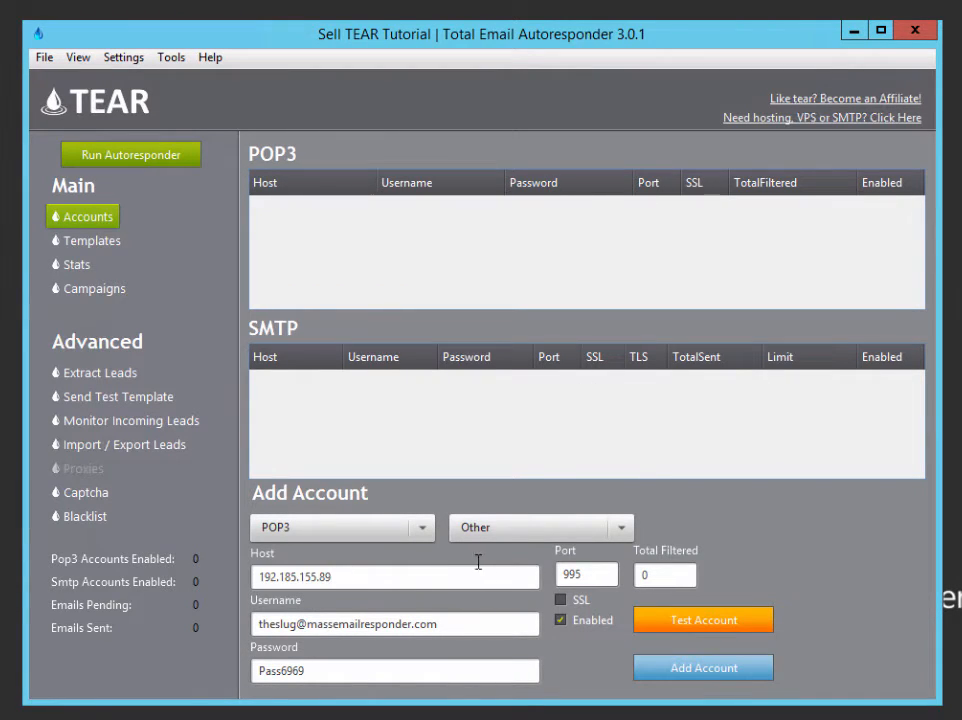
Step: Replace the POP3 account's port 995 with 110
click(568, 575)
text(110)
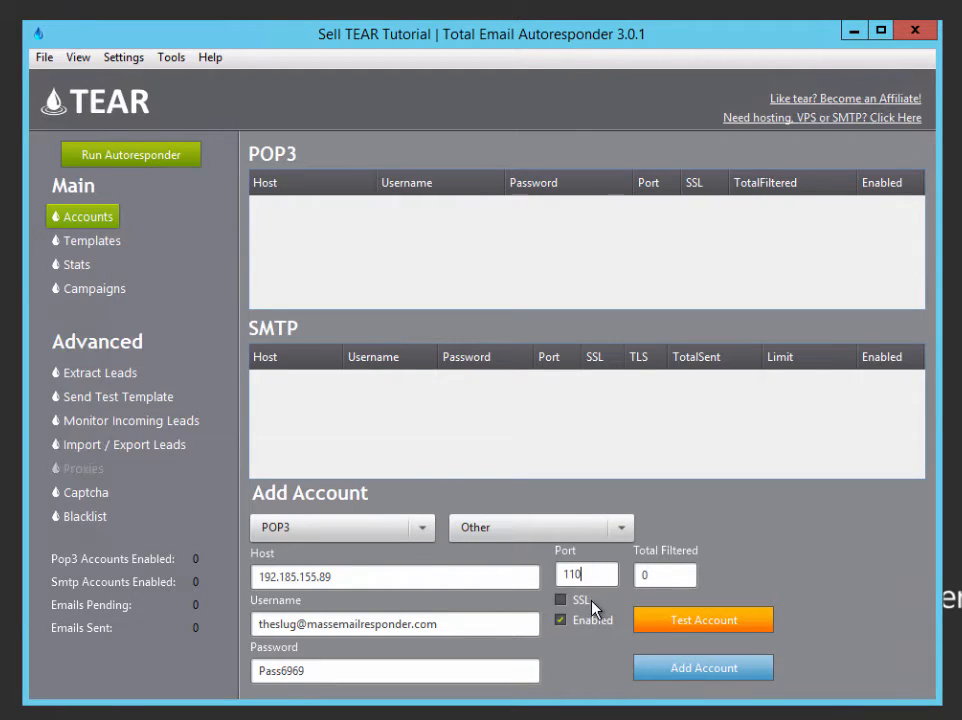
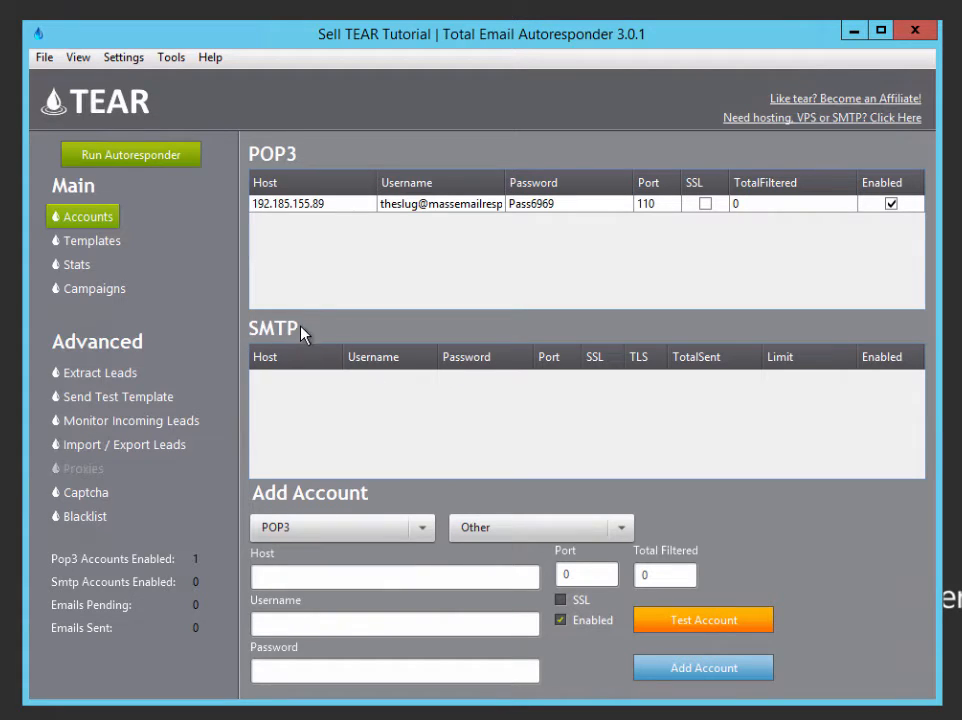
Step: Copy host IP 192.185.155.89 from the saved POP3 account into a new SMTP account
click(457, 207)
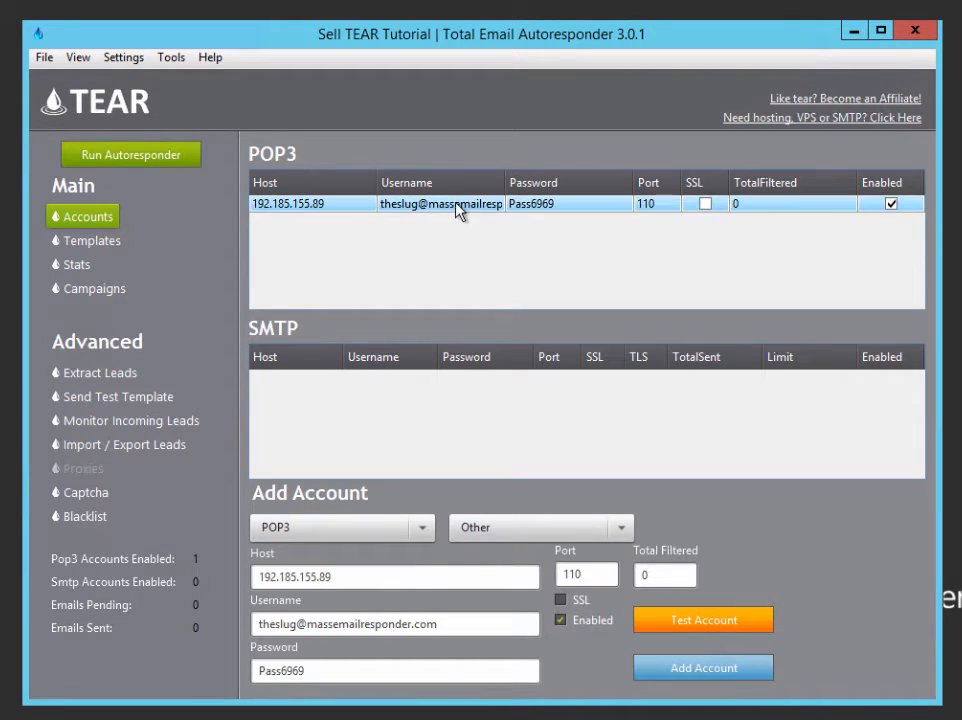
double_click(252, 577)
key(ctrl+c)
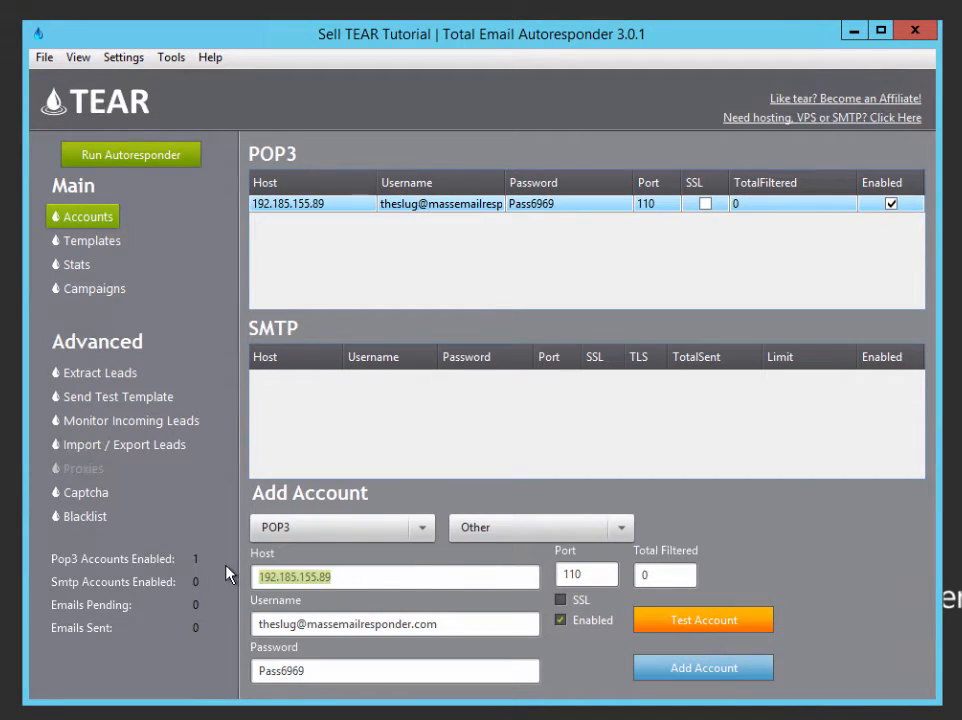
click(429, 577)
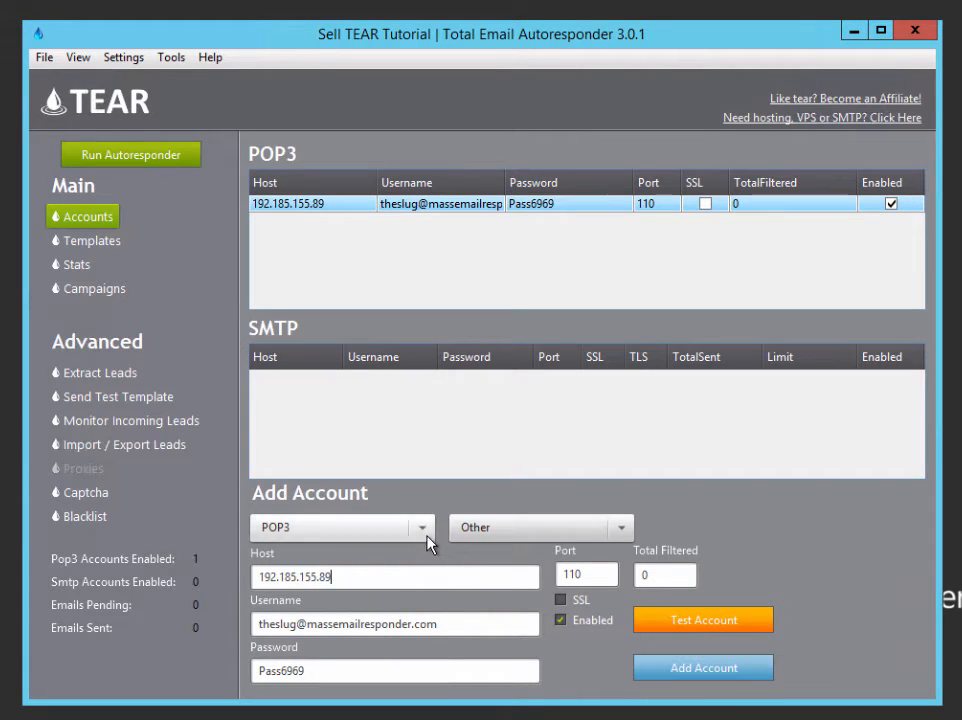
click(422, 541)
click(355, 575)
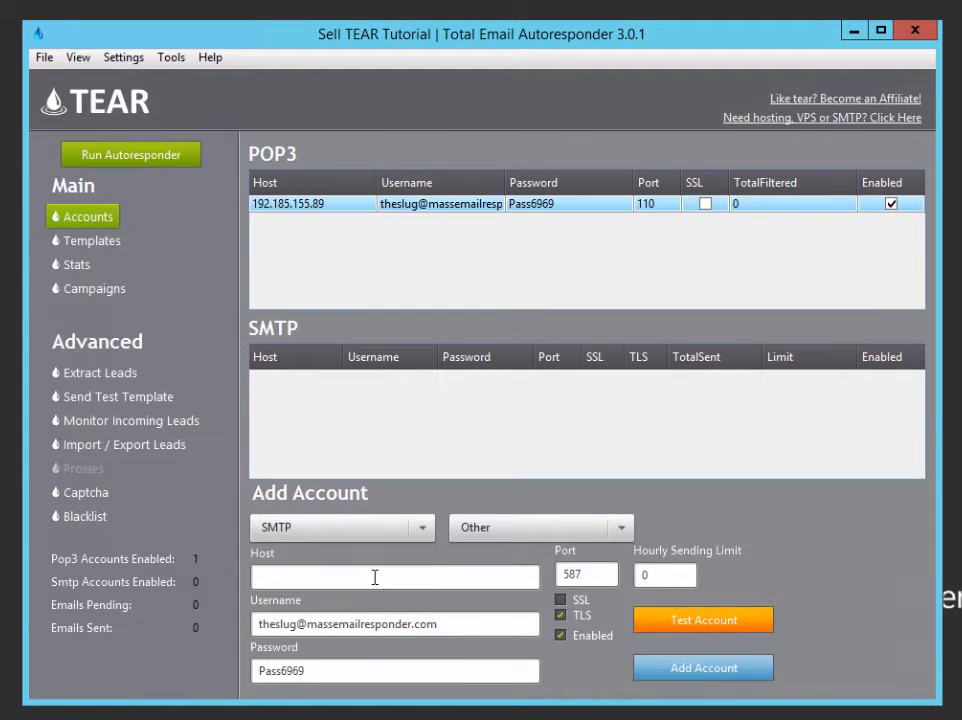
key(ctrl+v)
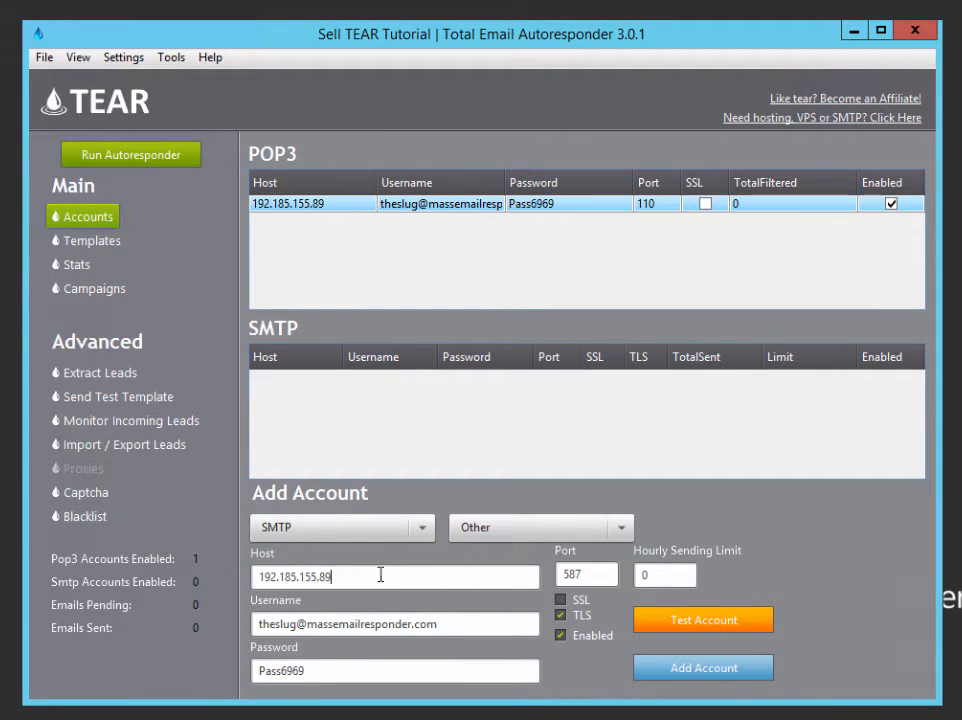
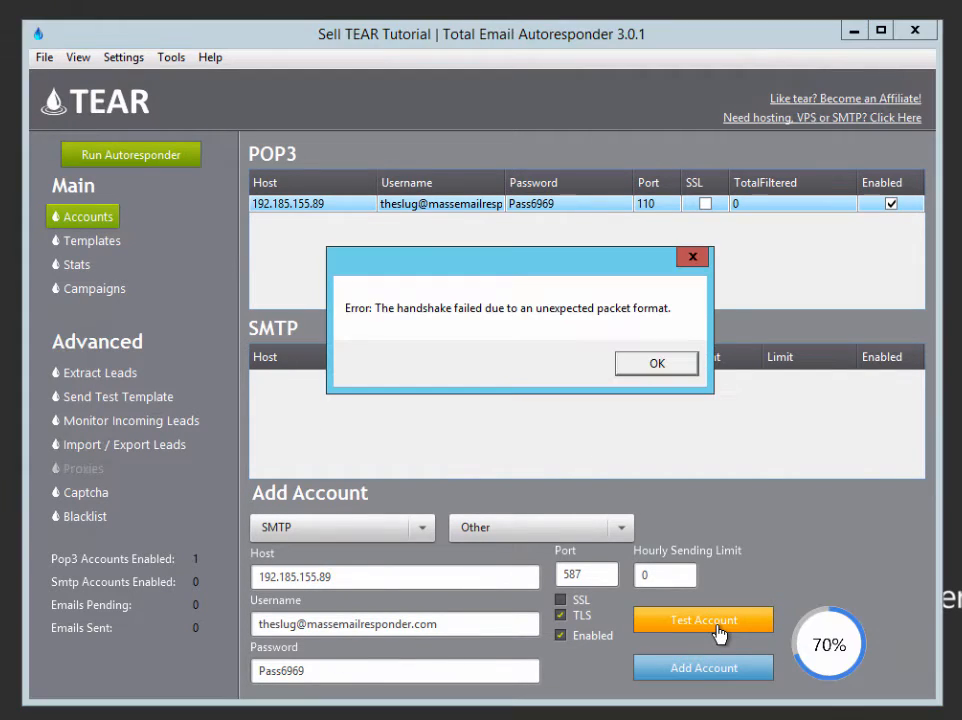
Step: Enable SSL on port 465 for the SMTP account and confirm the connection test succeeds, accepting the untrusted certificate
click(662, 366)
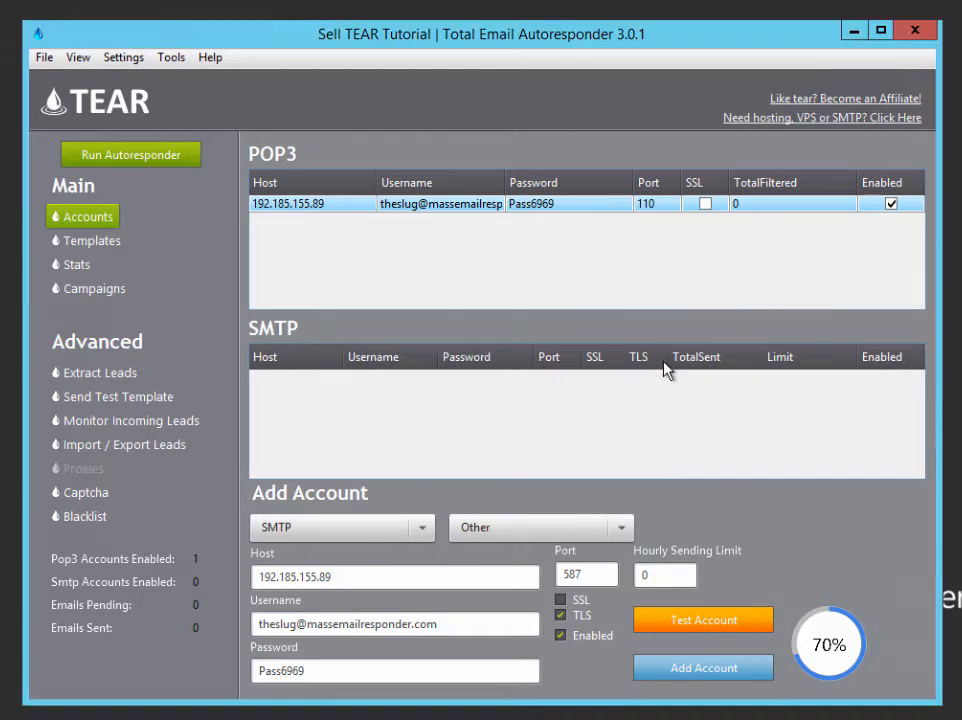
click(561, 602)
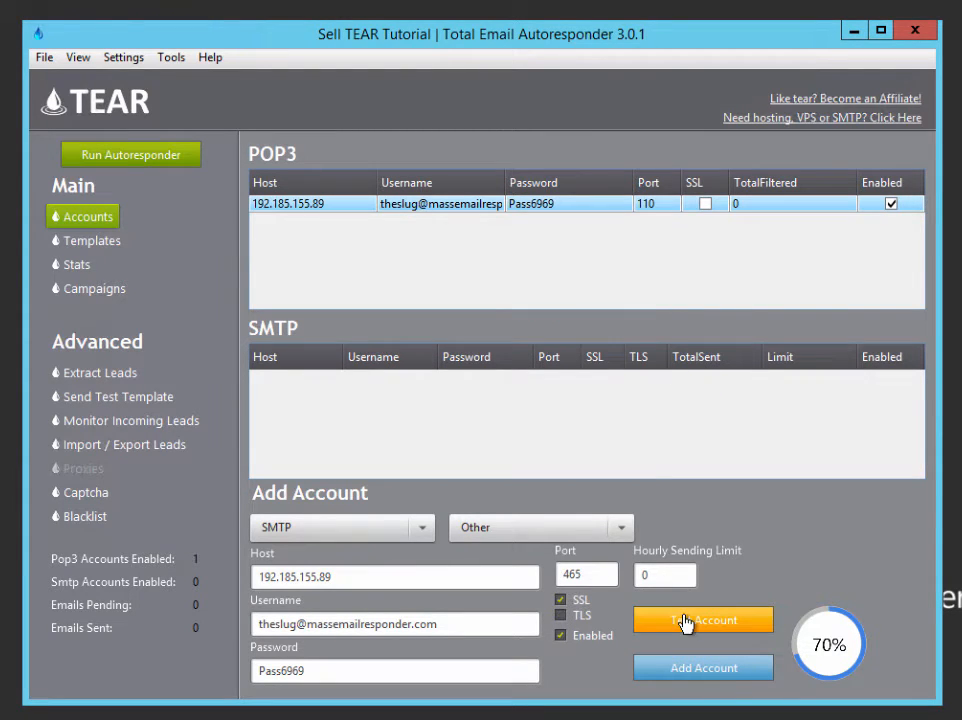
click(684, 621)
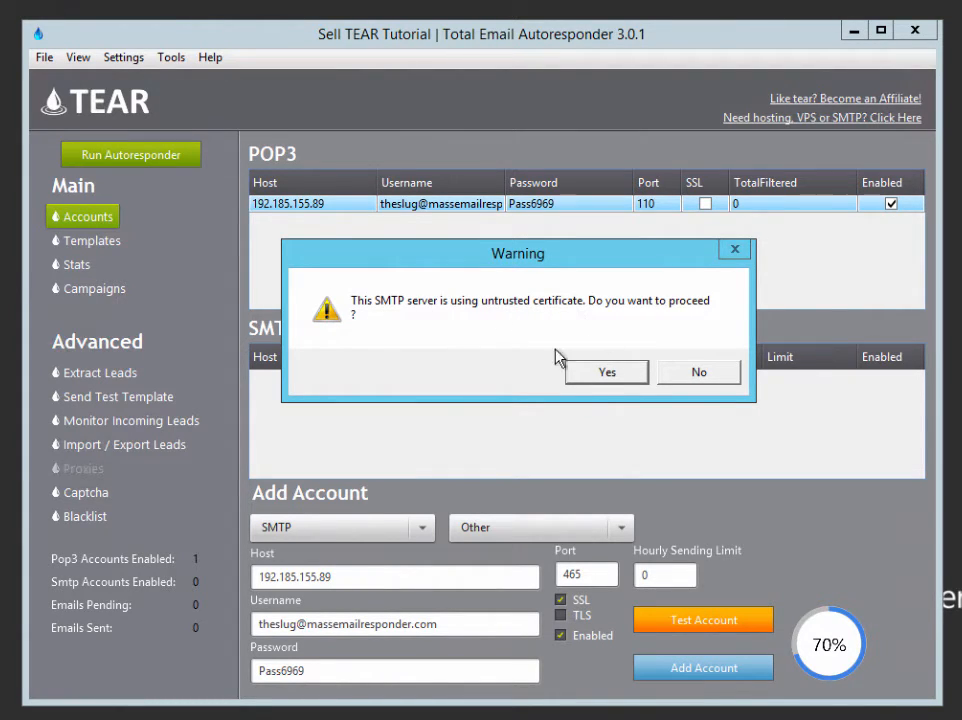
click(607, 374)
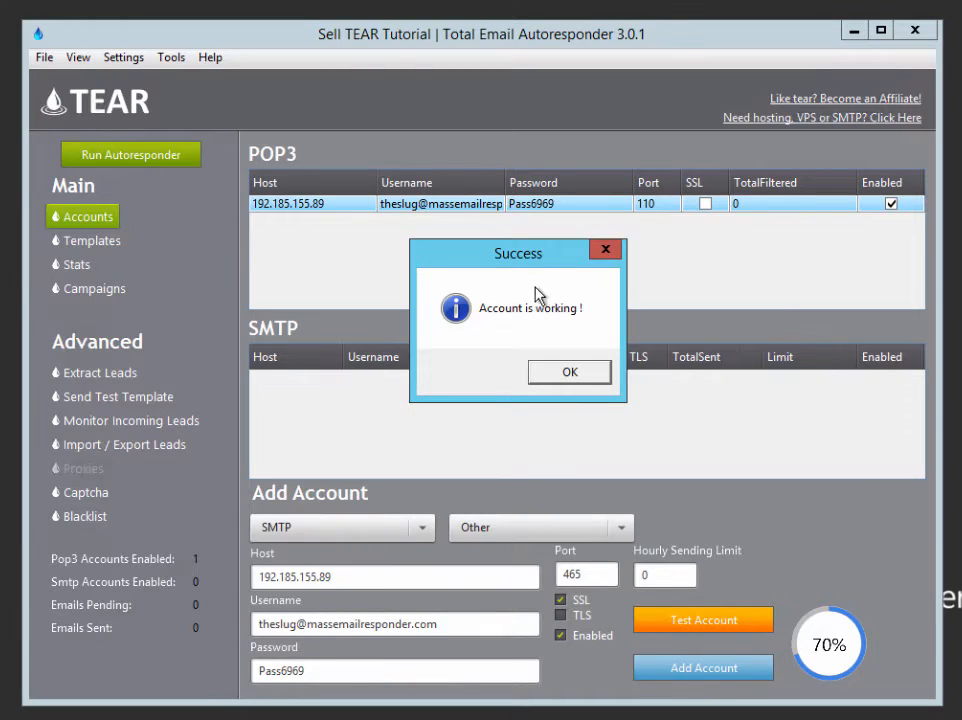
click(578, 372)
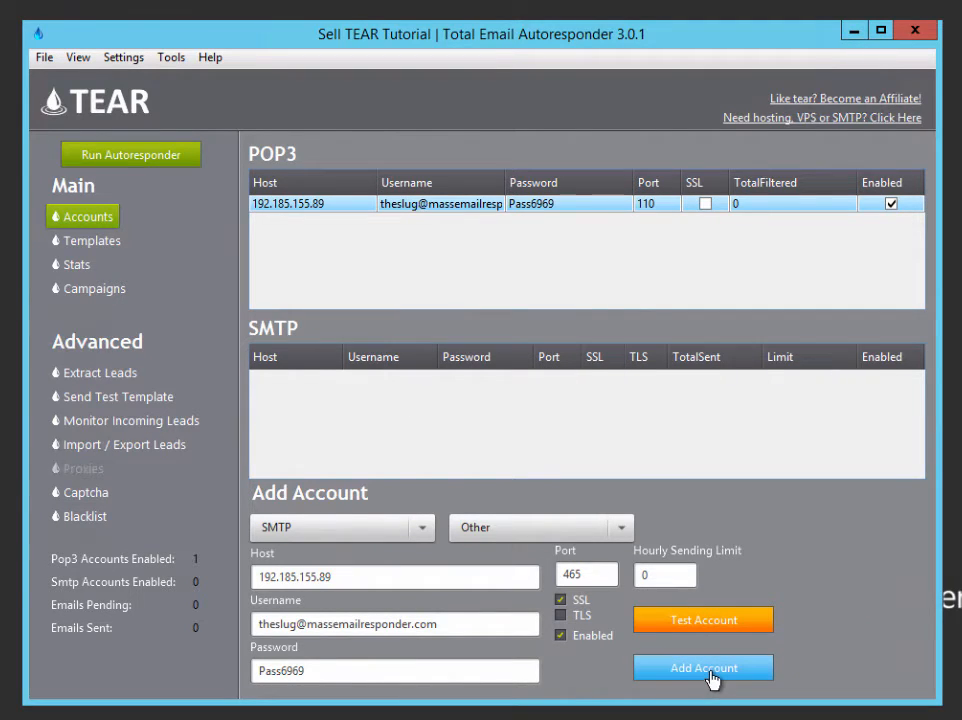
Step: Add the port 465 SSL SMTP account for host 192.185.155.89 to the list, then untick its Enabled box
click(706, 672)
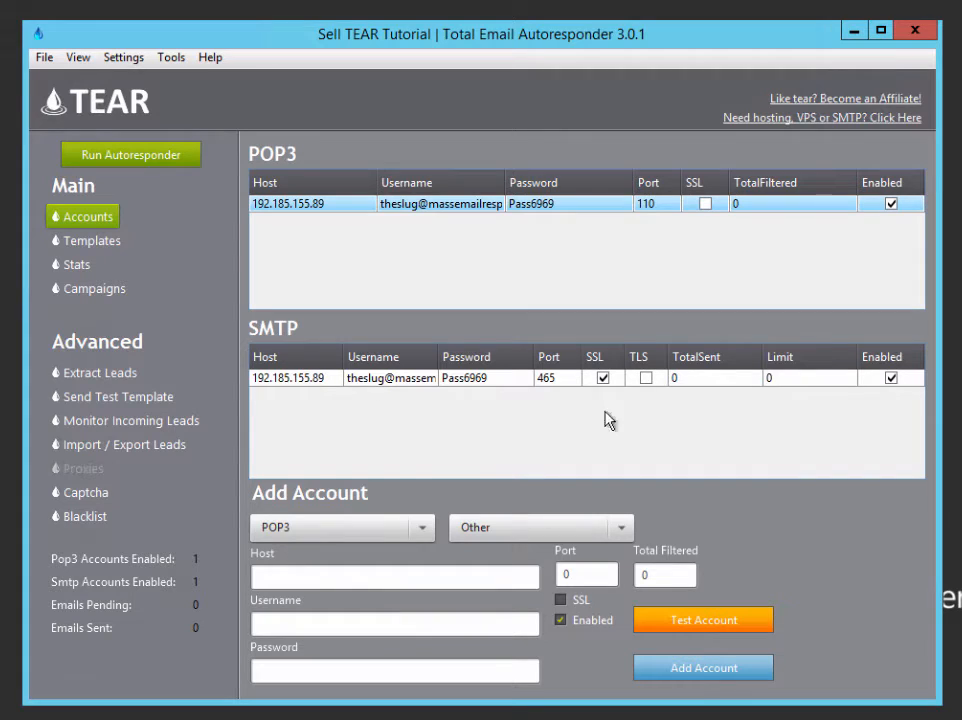
click(892, 380)
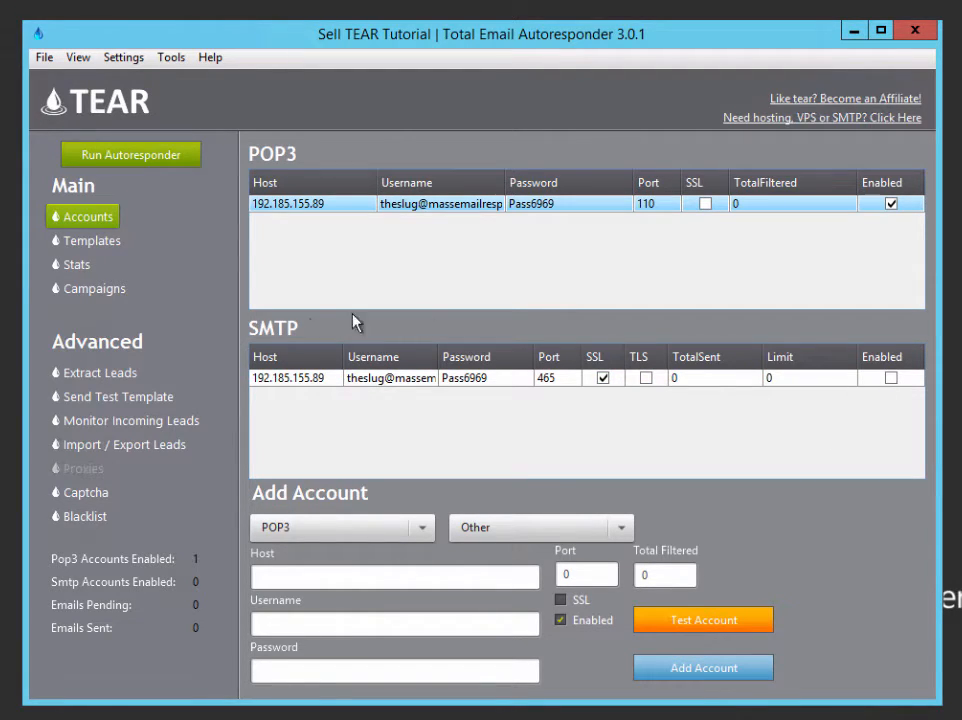
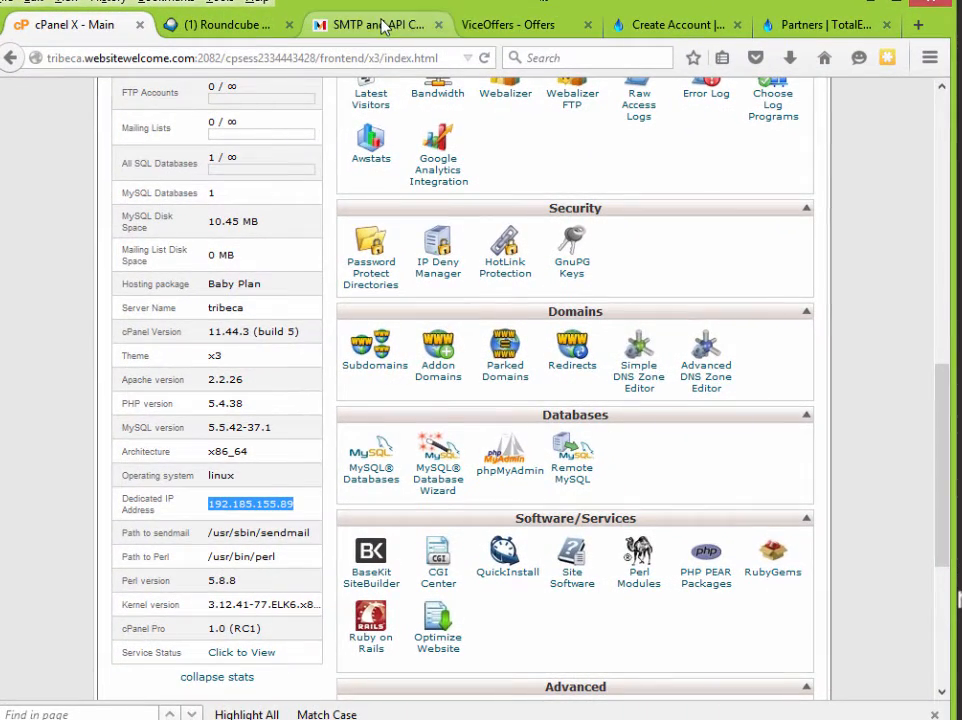
Step: Switch to Mandrill's SMTP & API Credentials page showing host smtp.mandrillapp.com, port 587 and the API key
click(378, 31)
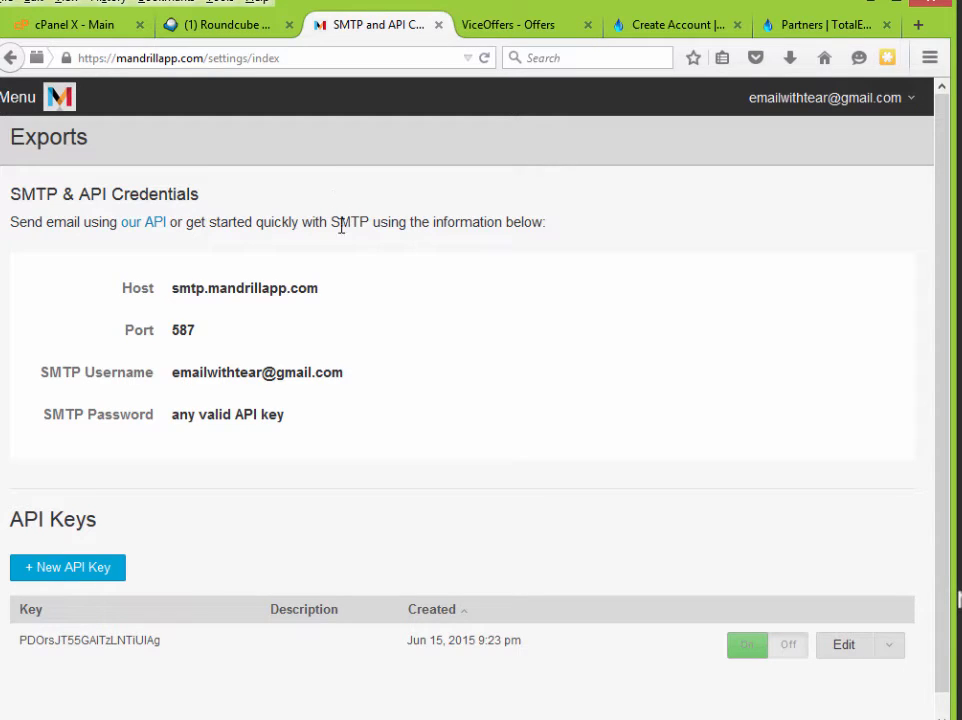
mouse_move(337, 293)
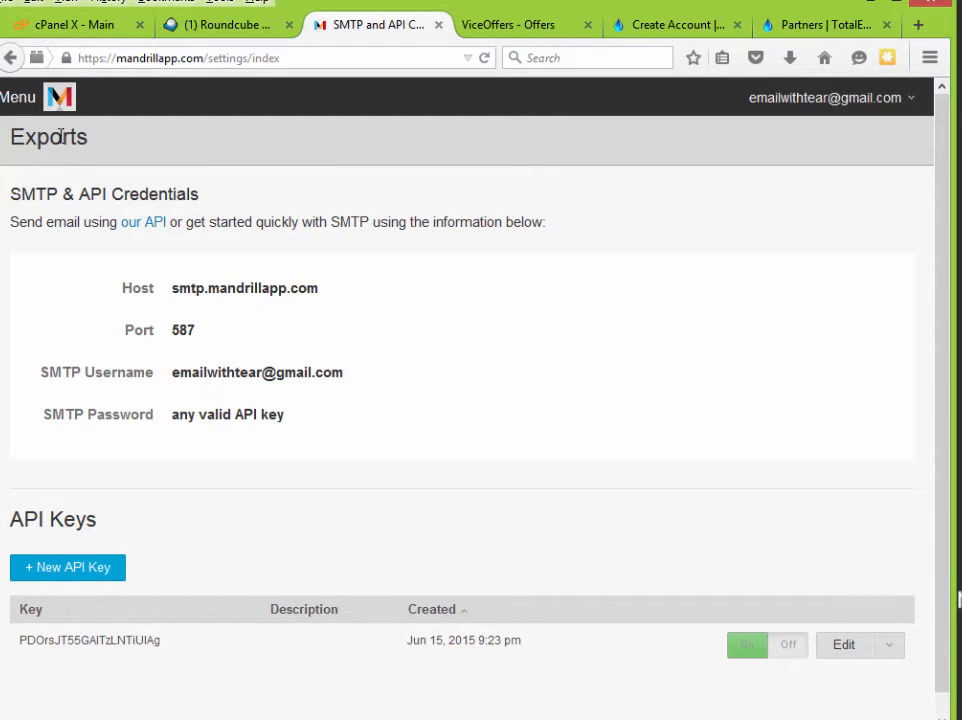
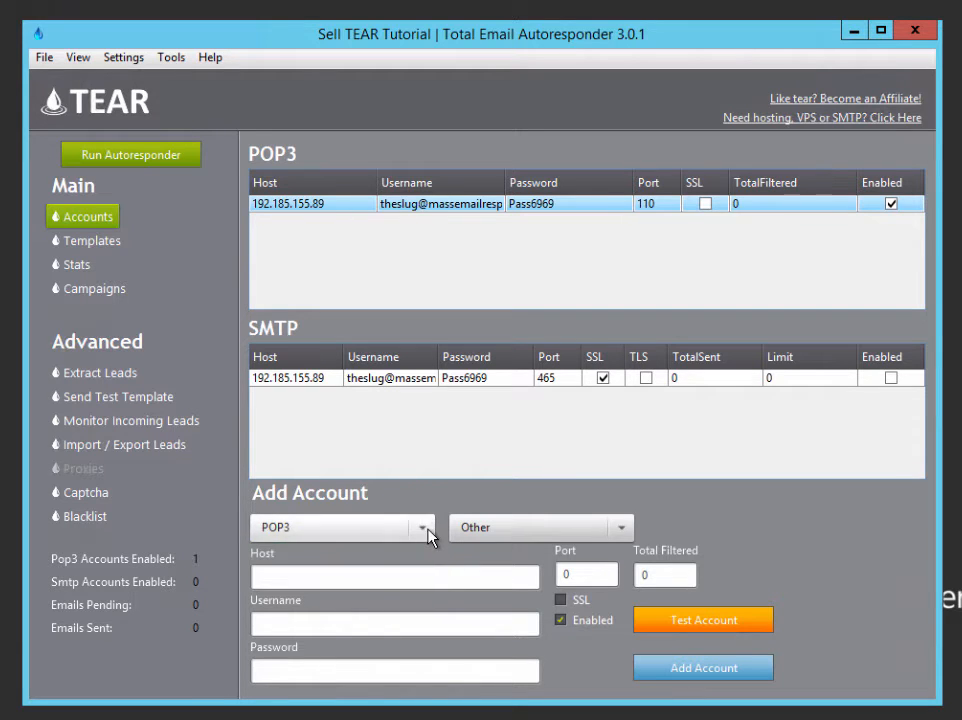
Step: Create an SMTP account with the Mandrill host, username and password pasted in
click(429, 532)
click(366, 575)
text(smtp.mandrillapp.com)
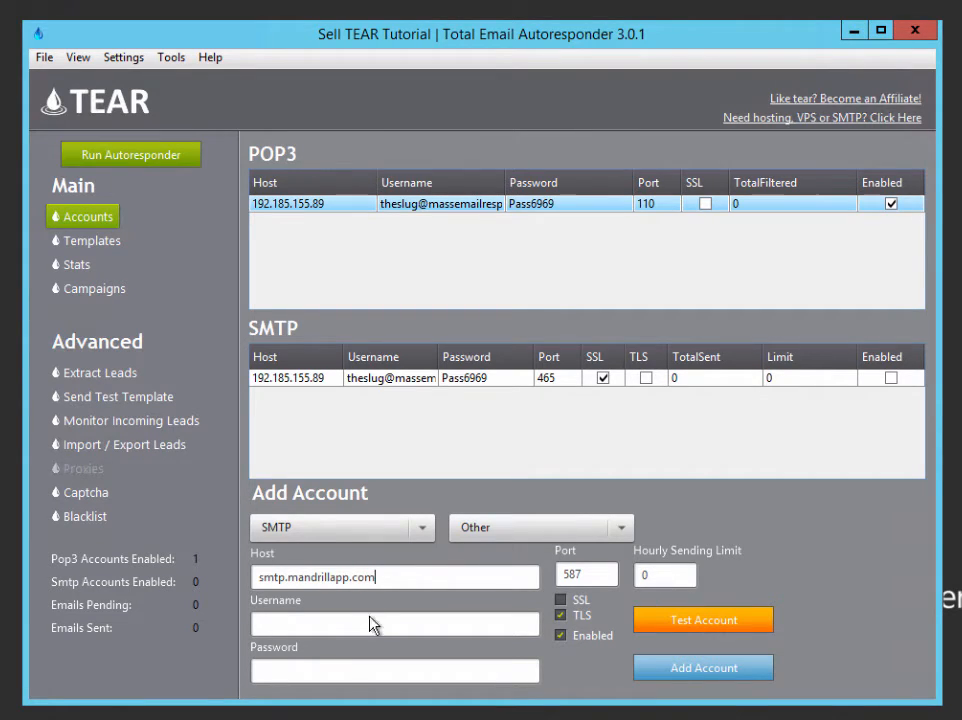
key(ctrl+v)
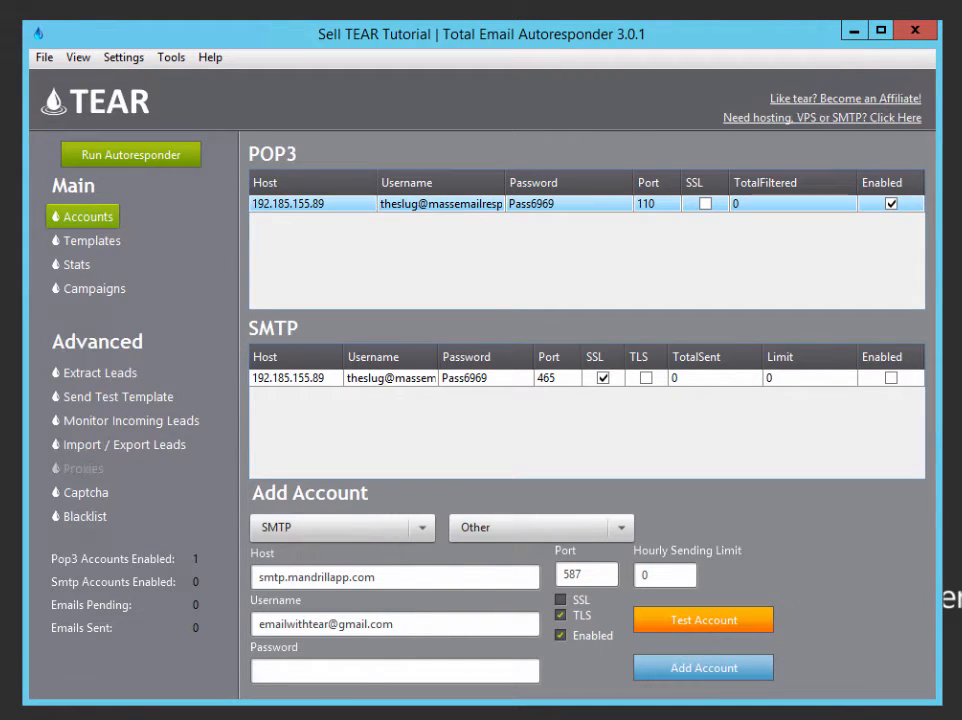
click(344, 672)
key(ctrl+v)
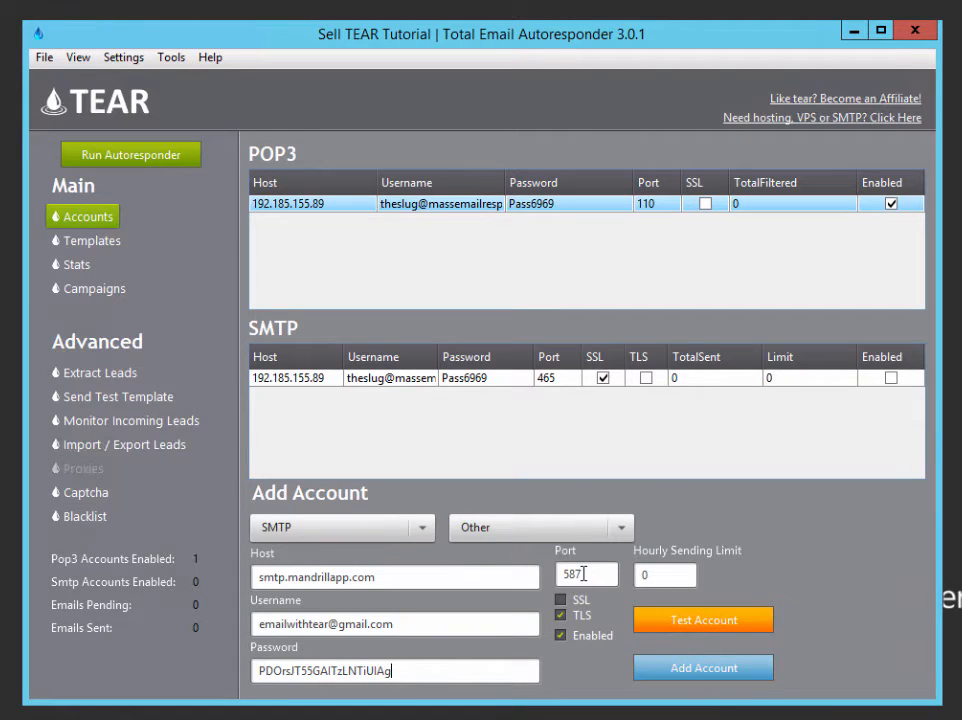
Step: Test the SMTP account, confirm the success message, and add it to the accounts list
click(712, 624)
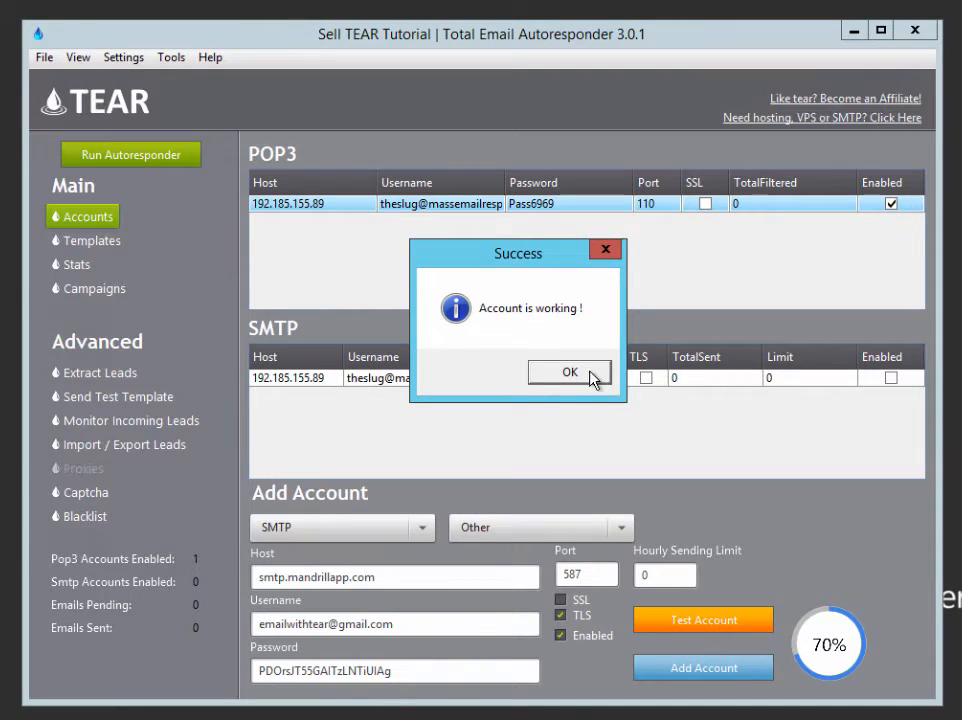
click(595, 375)
click(718, 678)
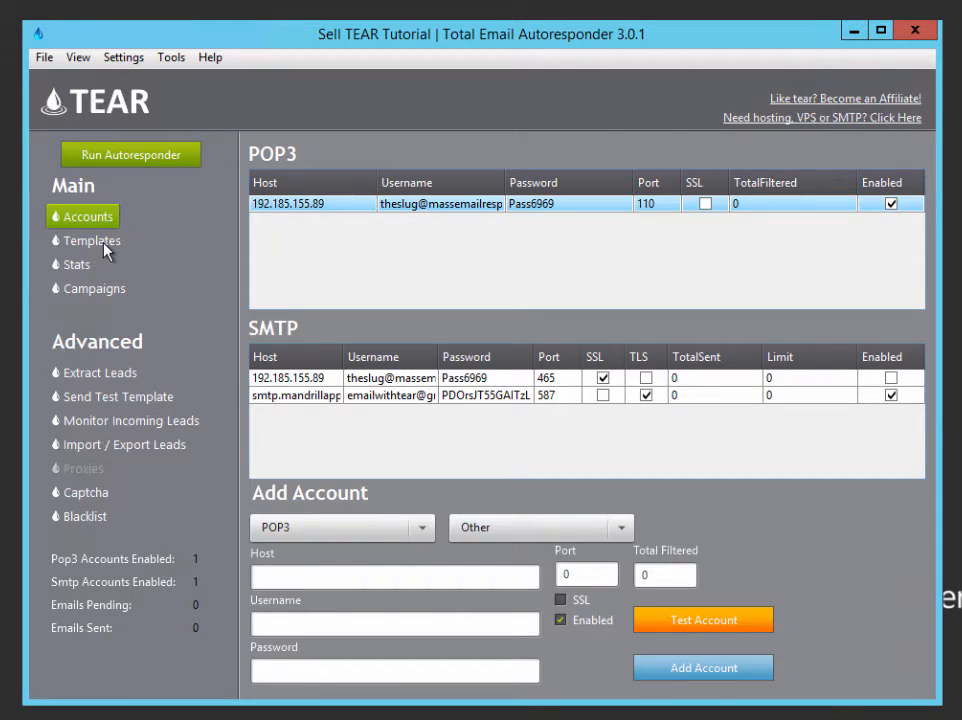
Step: Go to the Templates page and fill in the sender's From Name
click(77, 247)
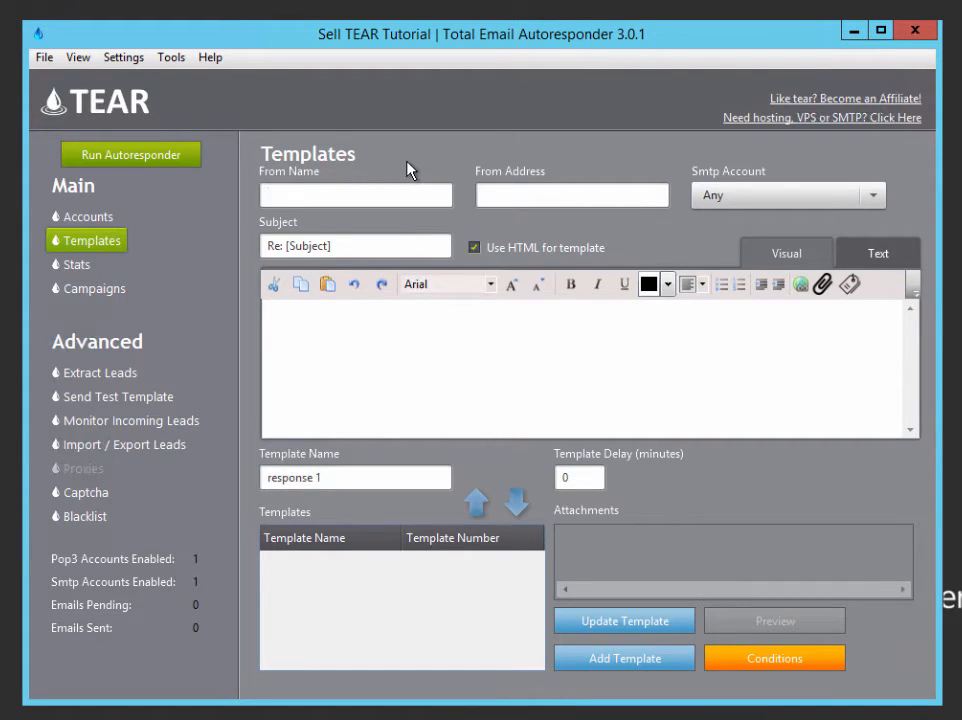
text(The Slug)
click(508, 194)
Step: Paste the sender e-mail address and bring the Ad Example notes alongside the body editor
click(575, 203)
key(ctrl+v)
click(552, 358)
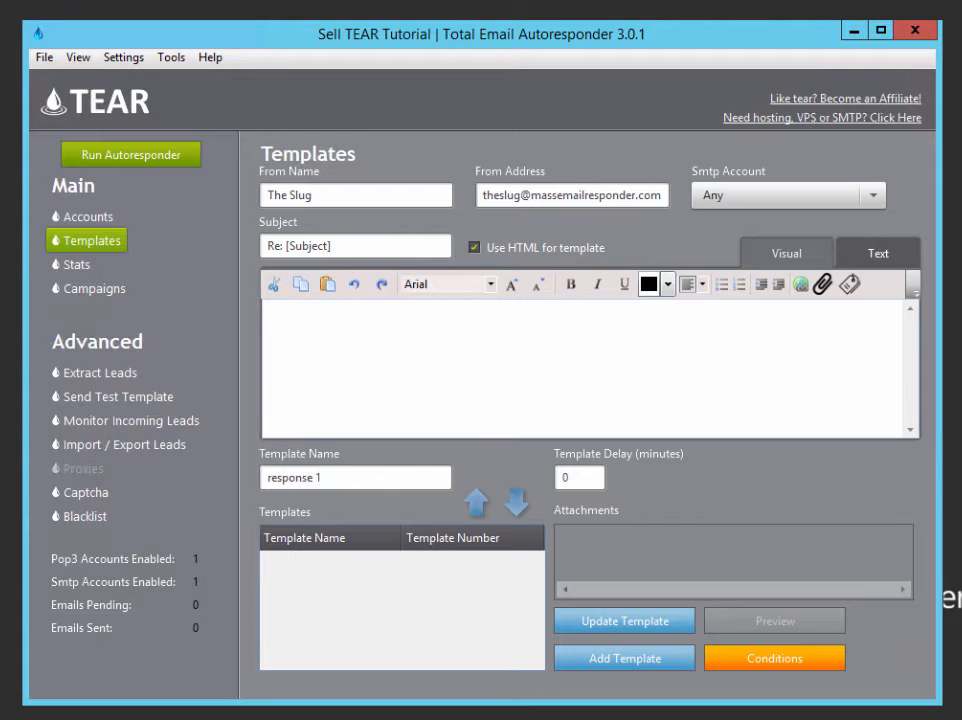
drag(0, 205, 534, 129)
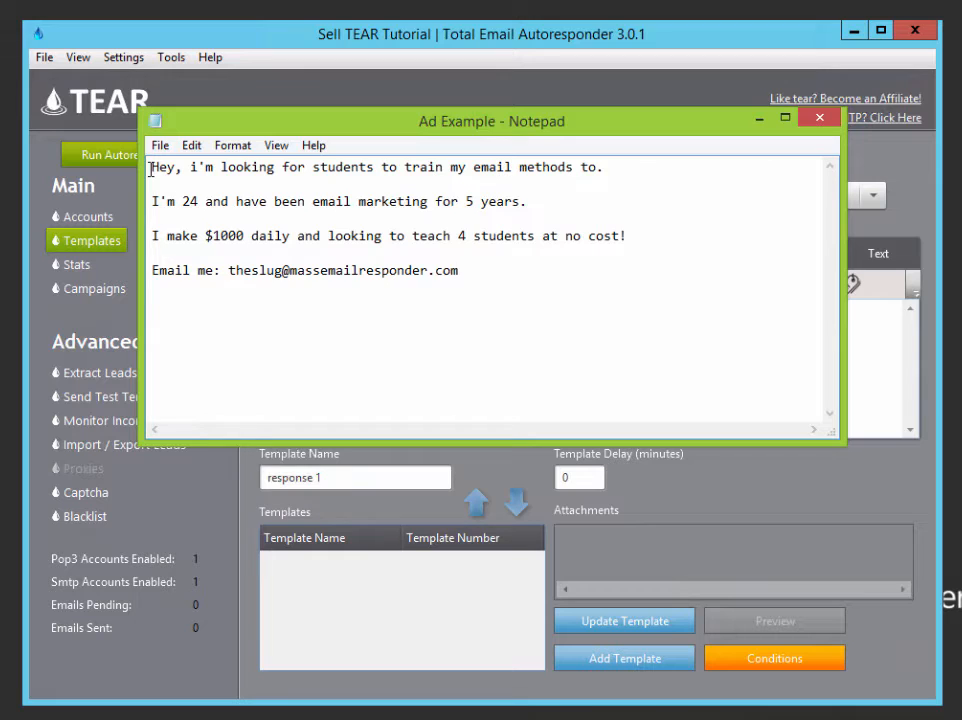
Step: Highlight the ad text and its contact e-mail in Notepad, then move the notes window aside
drag(151, 166, 547, 325)
click(460, 271)
drag(489, 273, 243, 273)
click(467, 270)
drag(696, 123, 0, 138)
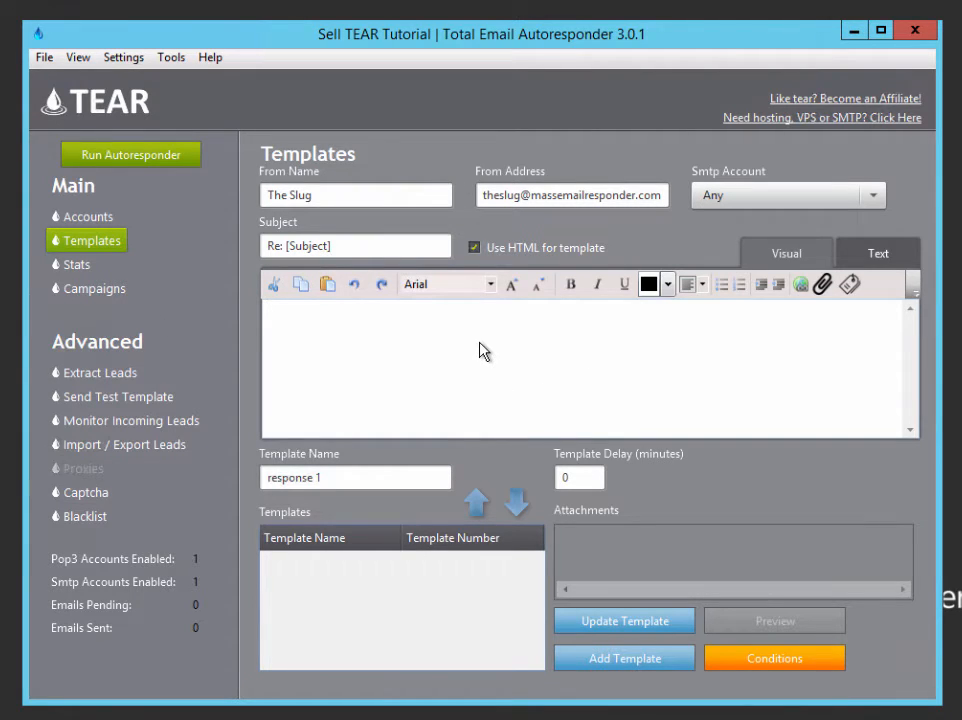
Step: Paste the two-line reply opening with the {hi|hello|hiiii} greeting into the template body
text({hi|hello|hiiii} thanks for contacting my add. I have a good method to make money with emailing.  I really think it could help you make money, want to know more?)
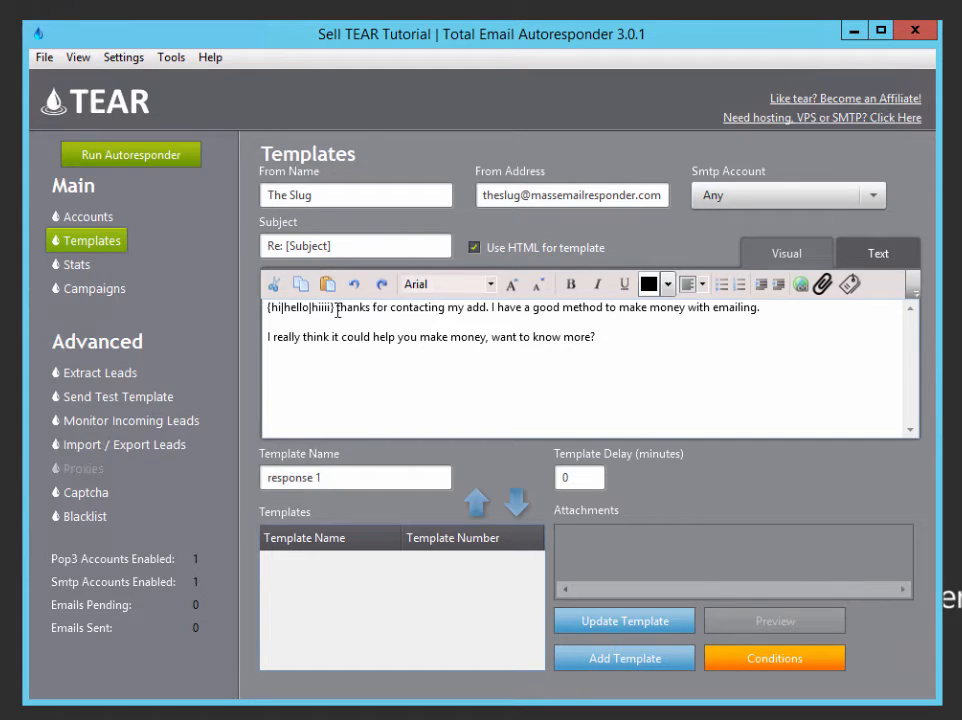
drag(335, 309, 236, 304)
click(392, 336)
click(850, 288)
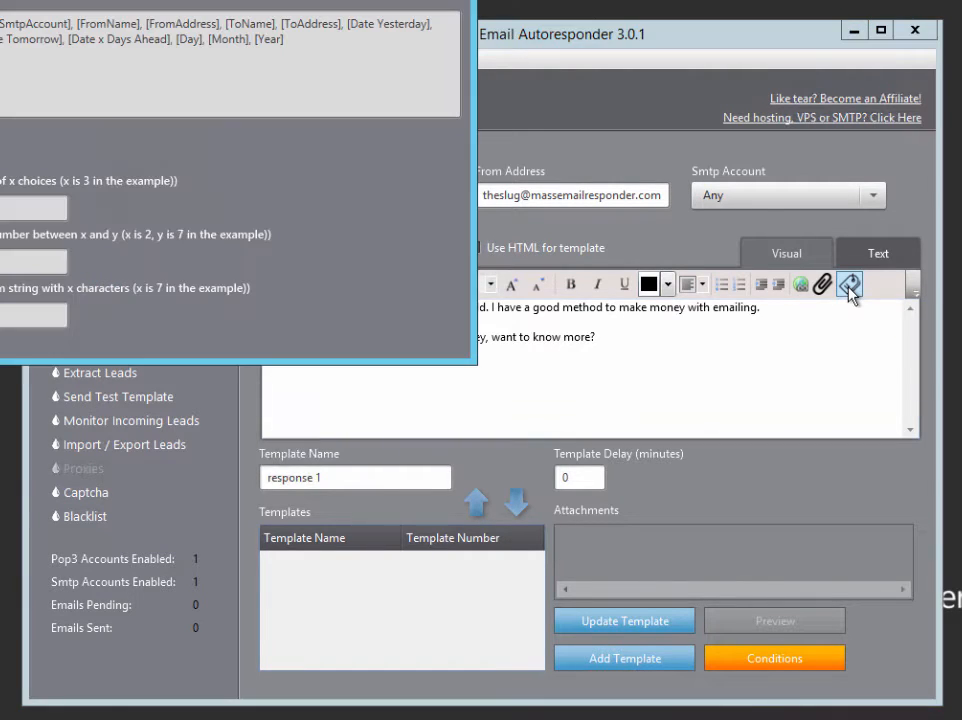
drag(253, 4, 298, 152)
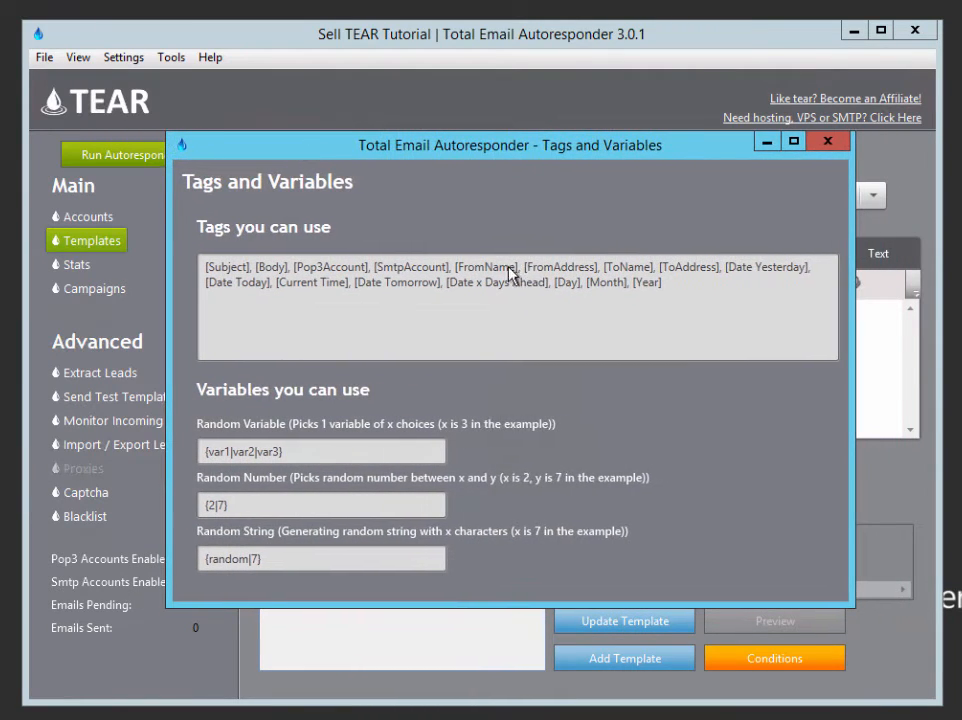
double_click(625, 266)
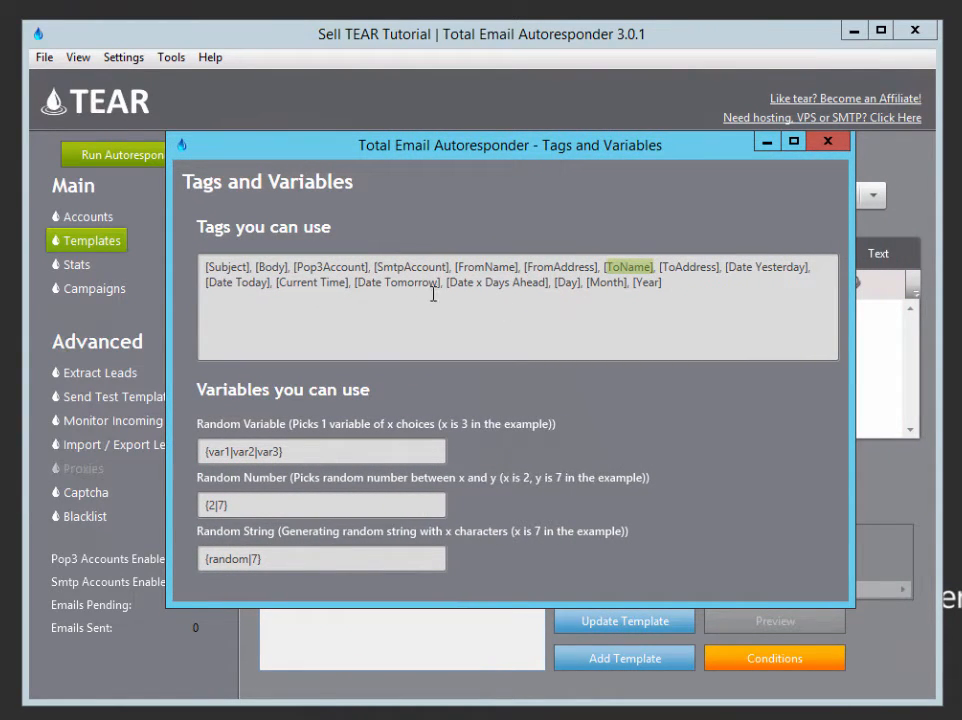
double_click(226, 503)
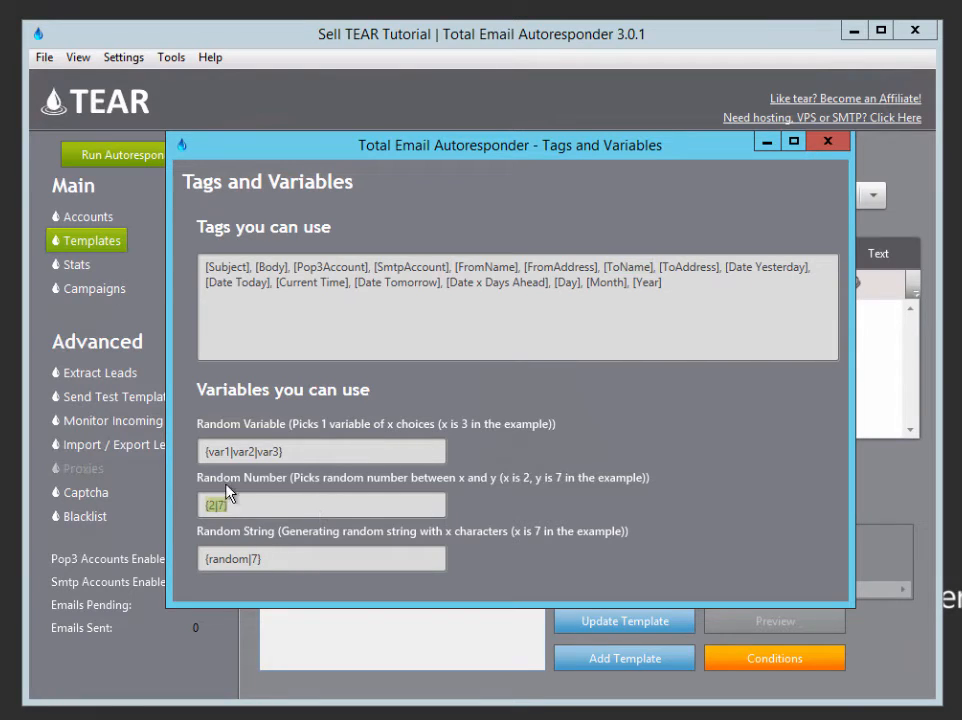
click(221, 447)
drag(278, 283, 354, 283)
drag(504, 283, 510, 283)
click(826, 143)
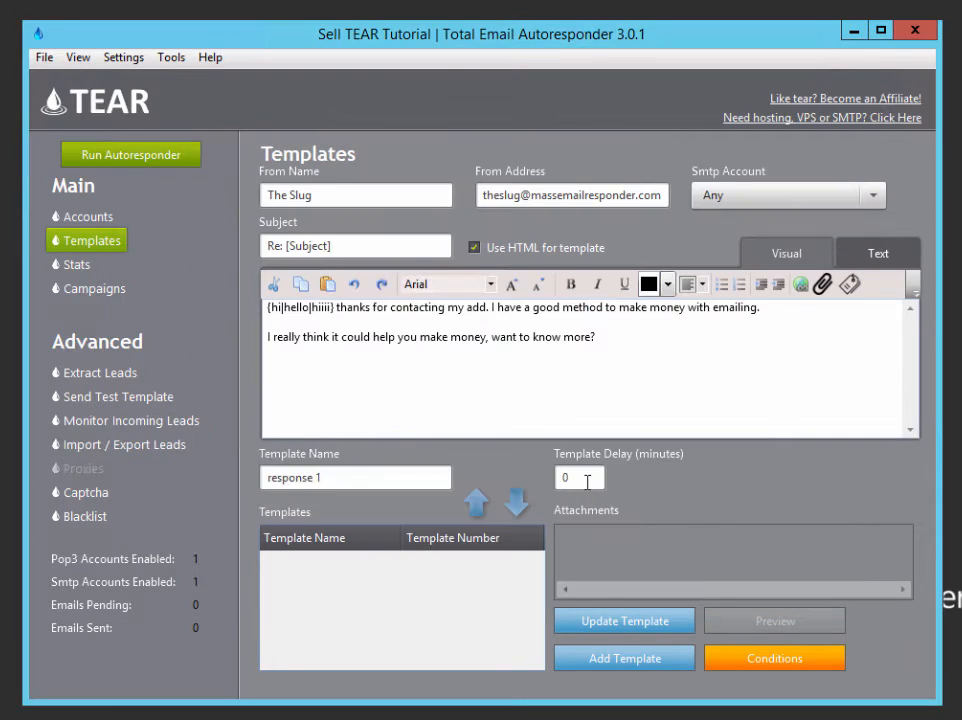
Step: Keep the template delay at 0 and save the reply as template response 1
drag(563, 481, 593, 481)
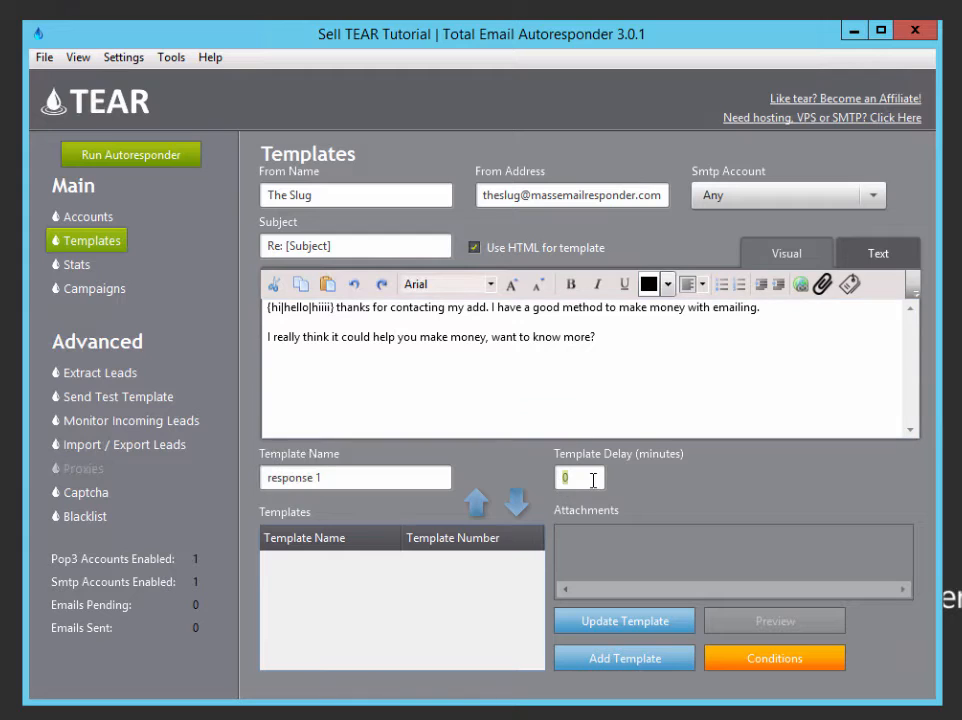
click(602, 480)
drag(593, 477, 558, 479)
click(606, 335)
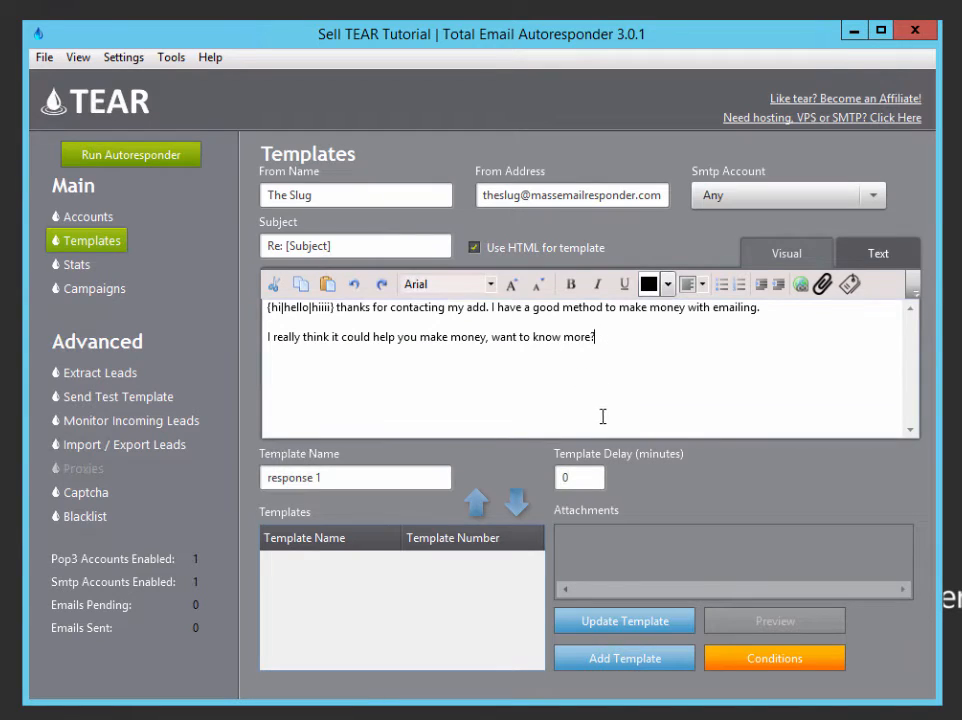
click(594, 484)
click(626, 665)
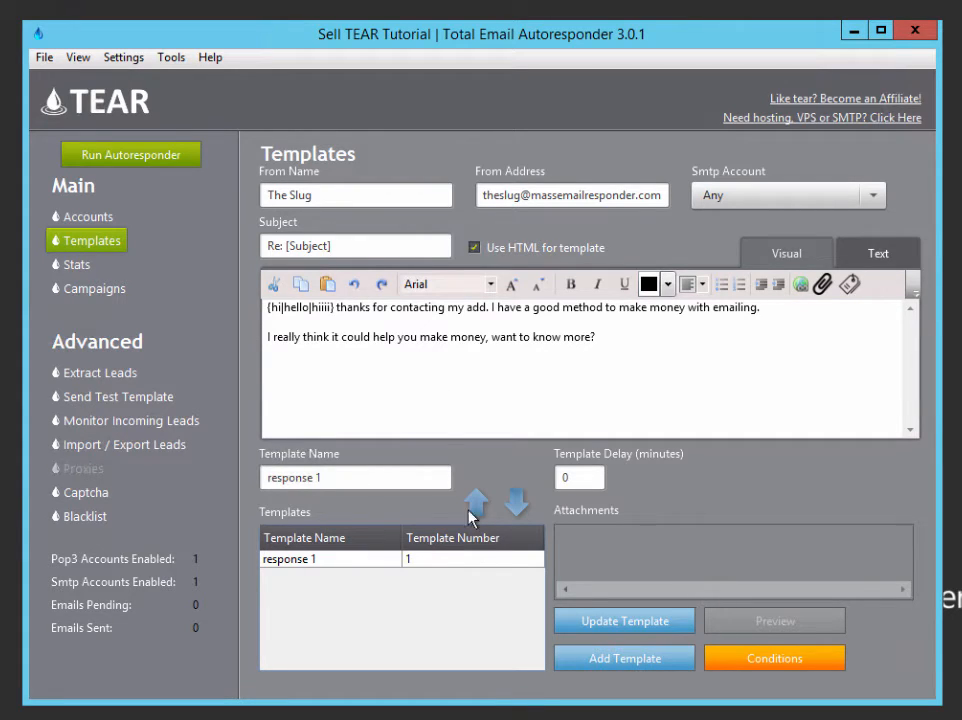
Step: Rename the template from response 1 to response 2
click(375, 479)
key(BackSpace)
text(2)
drag(640, 356, 180, 284)
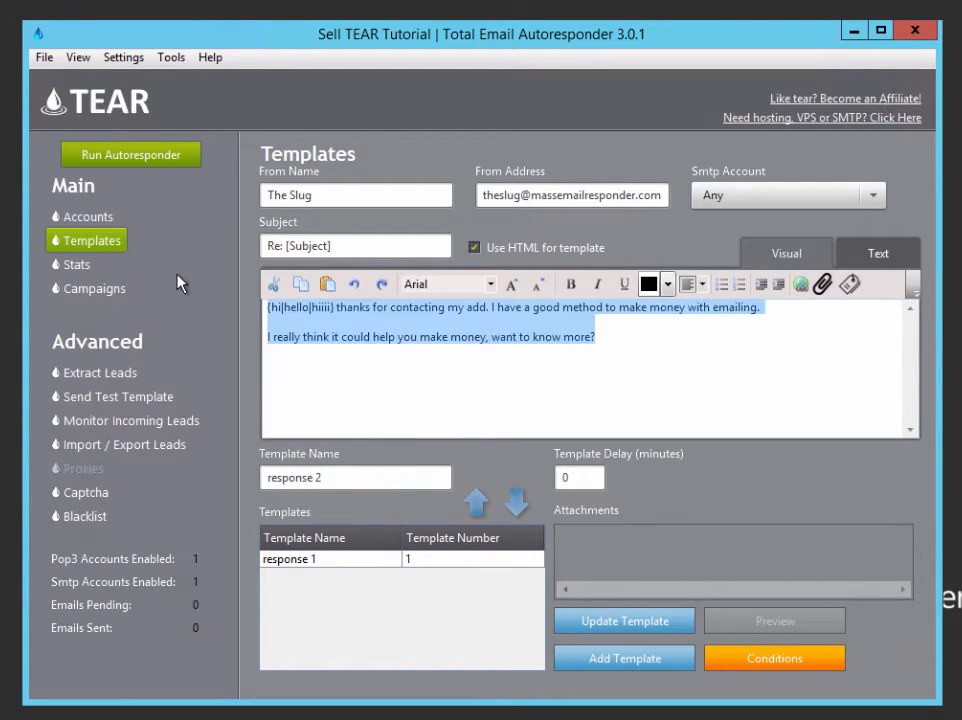
text(Ok [ToName], this is the email software I use: http://ow.ly/OmGM7  this is the software I use to convert my leads. Want me to show you how to use it?  I'll send over my video that shows you how to make $500 with it daily...)
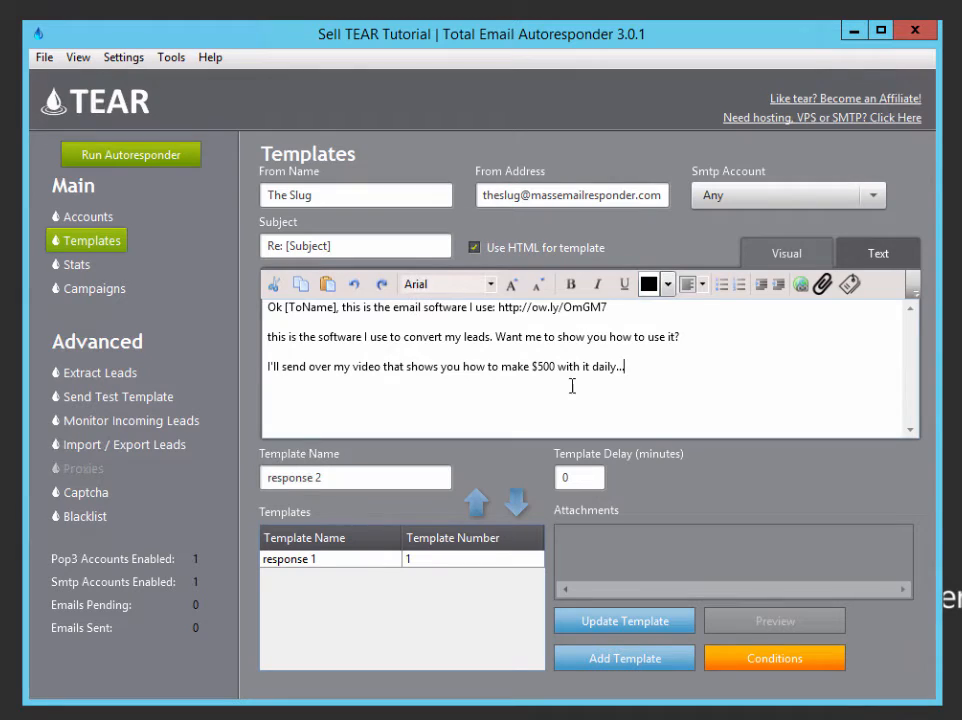
drag(672, 369, 247, 298)
click(276, 305)
drag(499, 307, 641, 311)
click(611, 307)
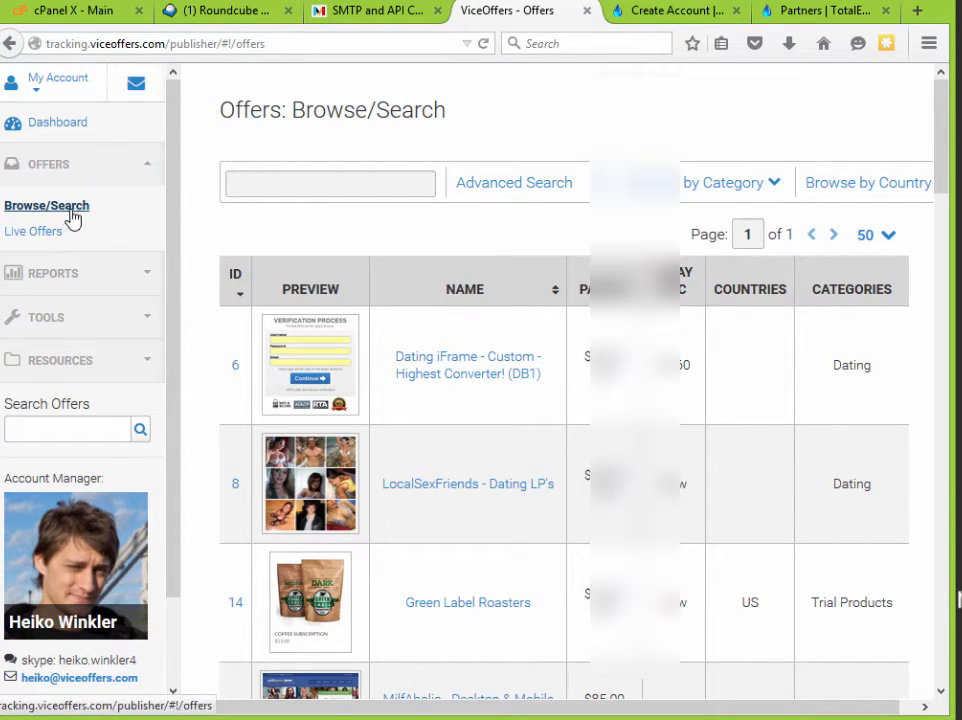
Step: Scroll the offers list and open the Total Email Auto Responder (TEAR) offer
scroll(520, 378, down, 10)
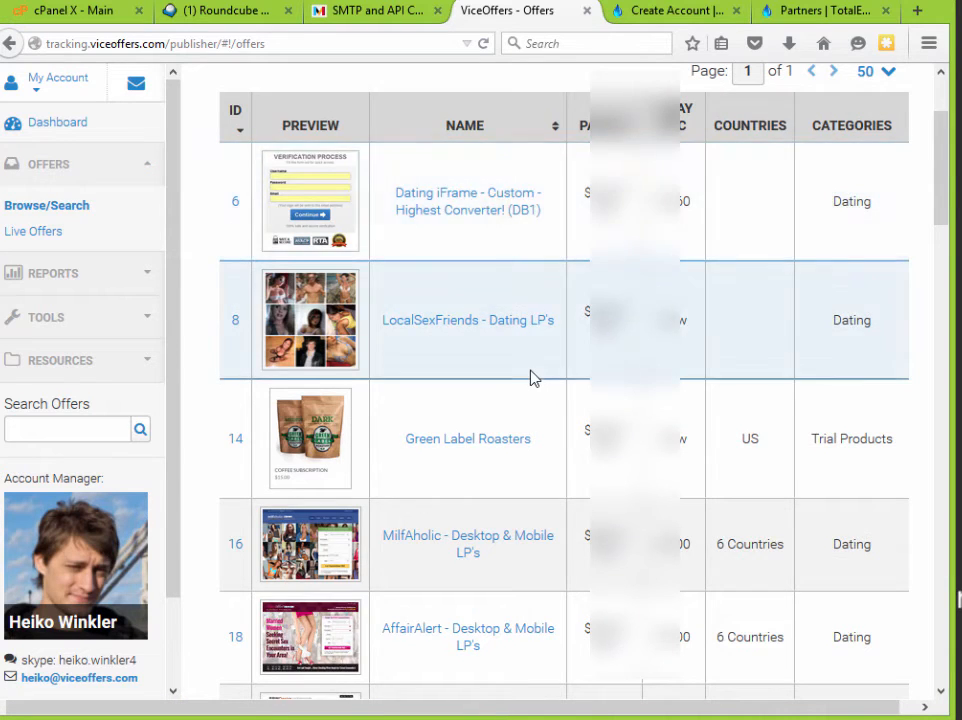
scroll(530, 378, down, 20)
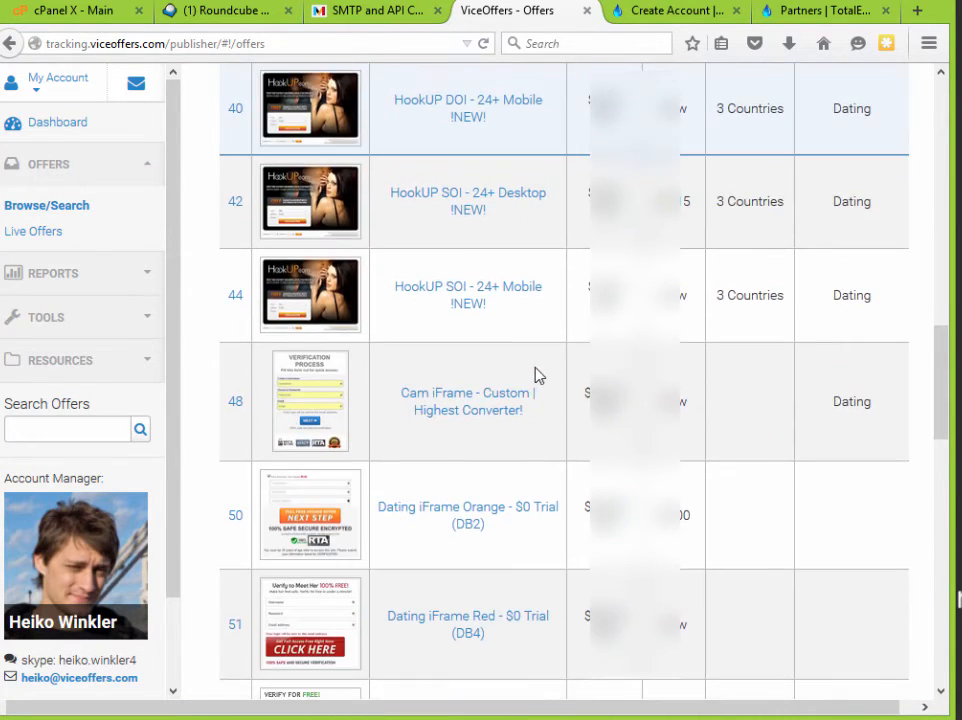
scroll(546, 370, down, 4)
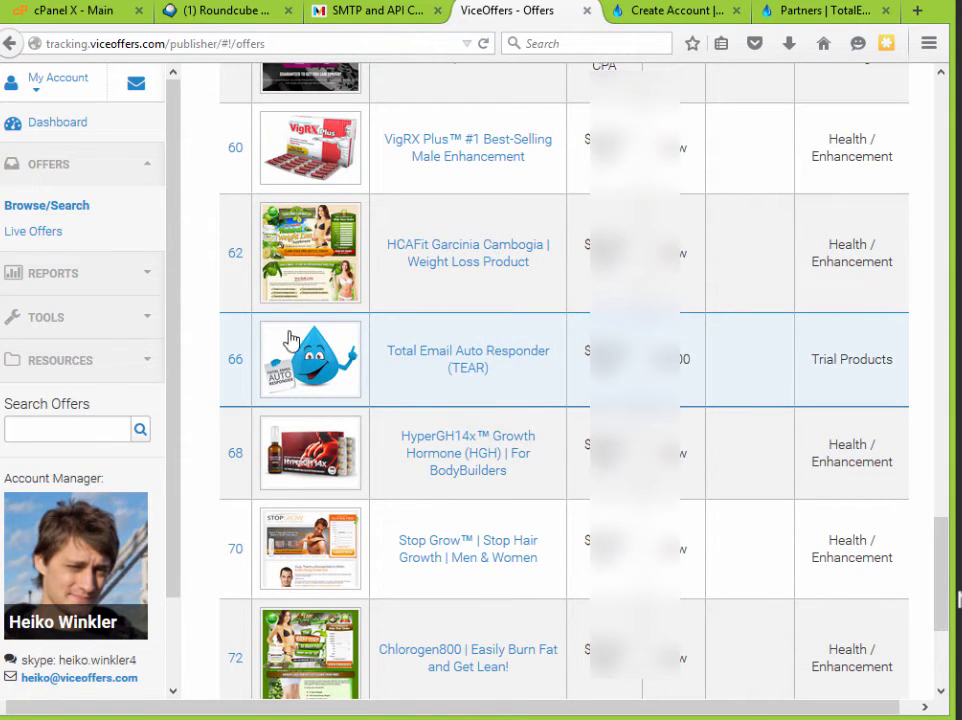
click(515, 361)
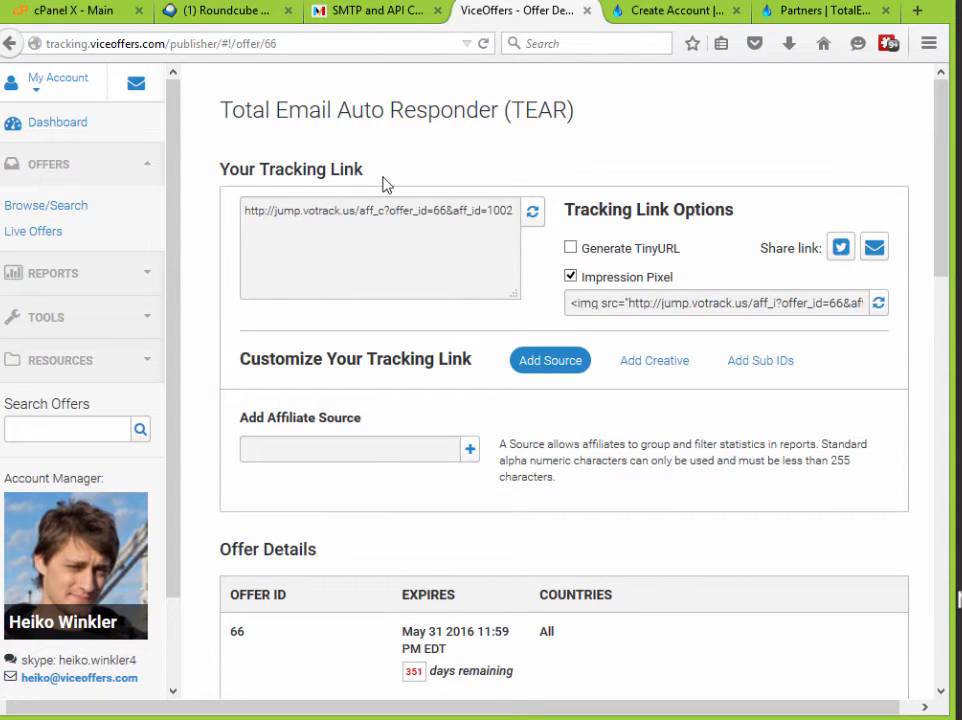
Step: Add sub ID teartutorial to the tracking link and select the updated link
click(770, 365)
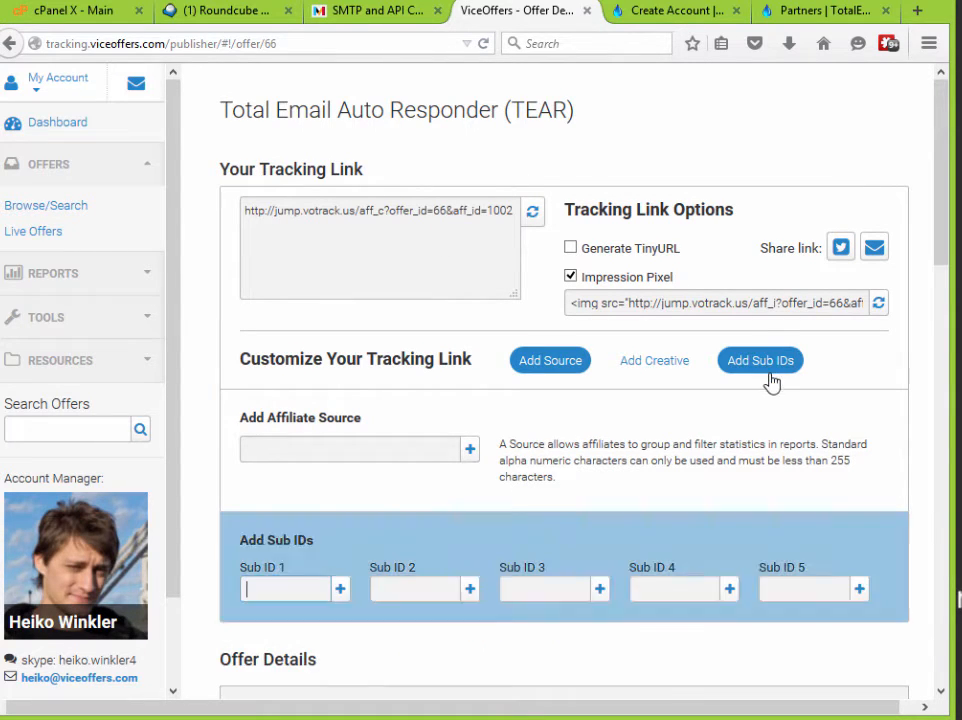
click(292, 590)
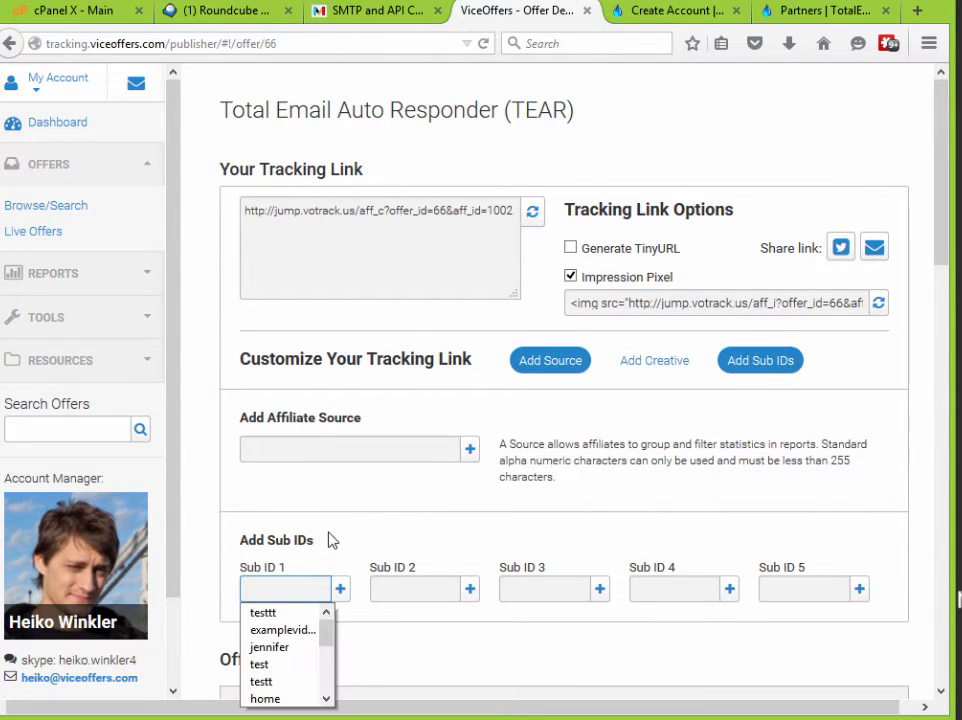
text(teartutorial)
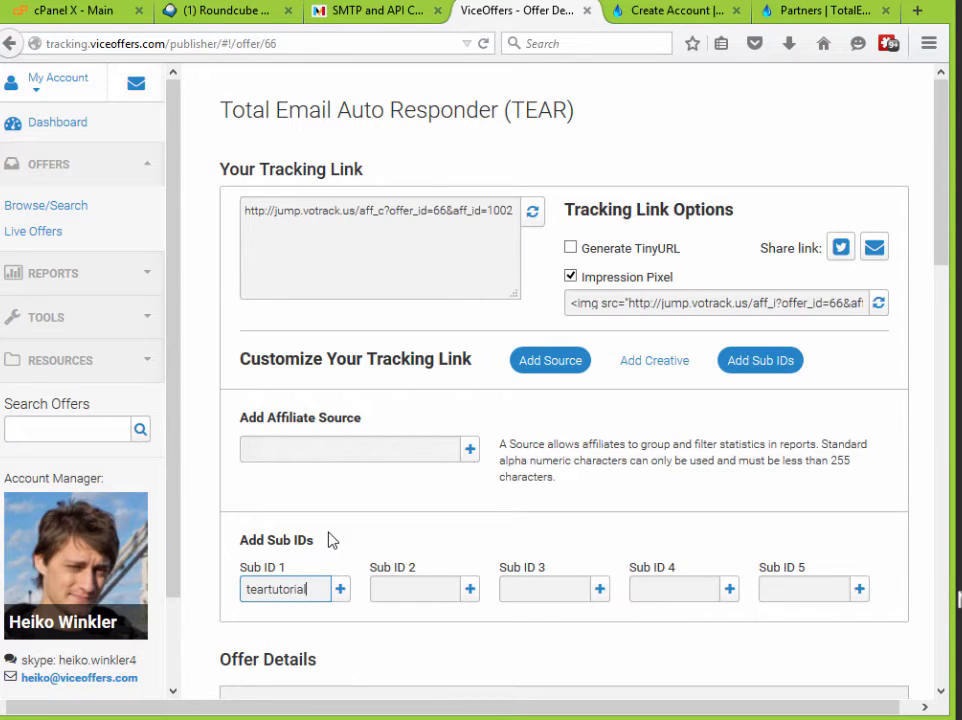
click(340, 590)
drag(450, 242, 236, 197)
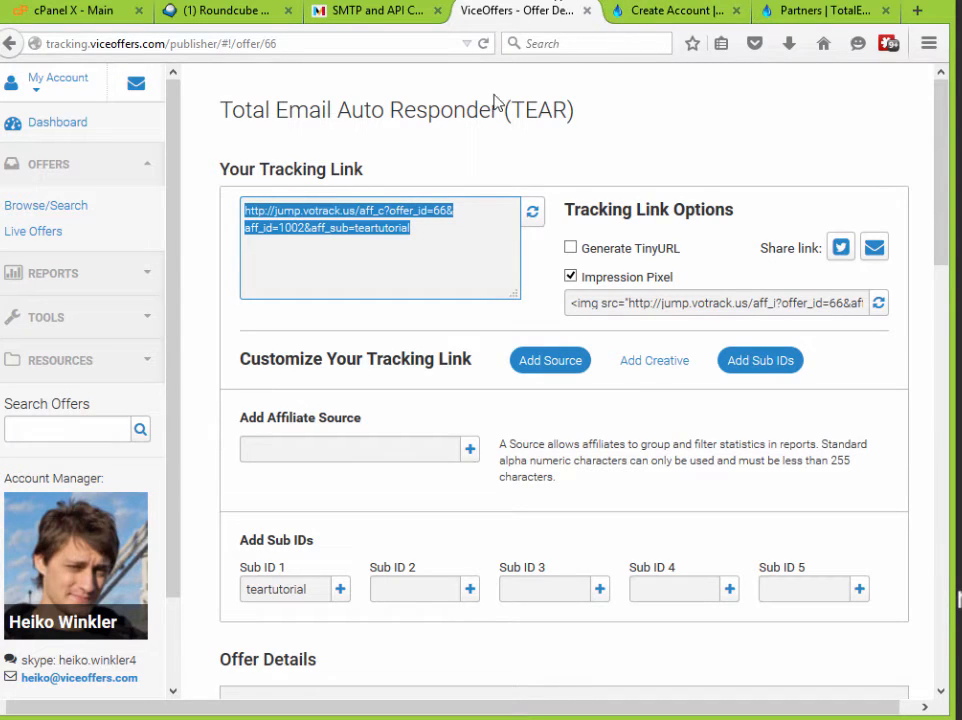
Step: Move the browser aside to bring TEAR's Templates page back in front
click(670, 14)
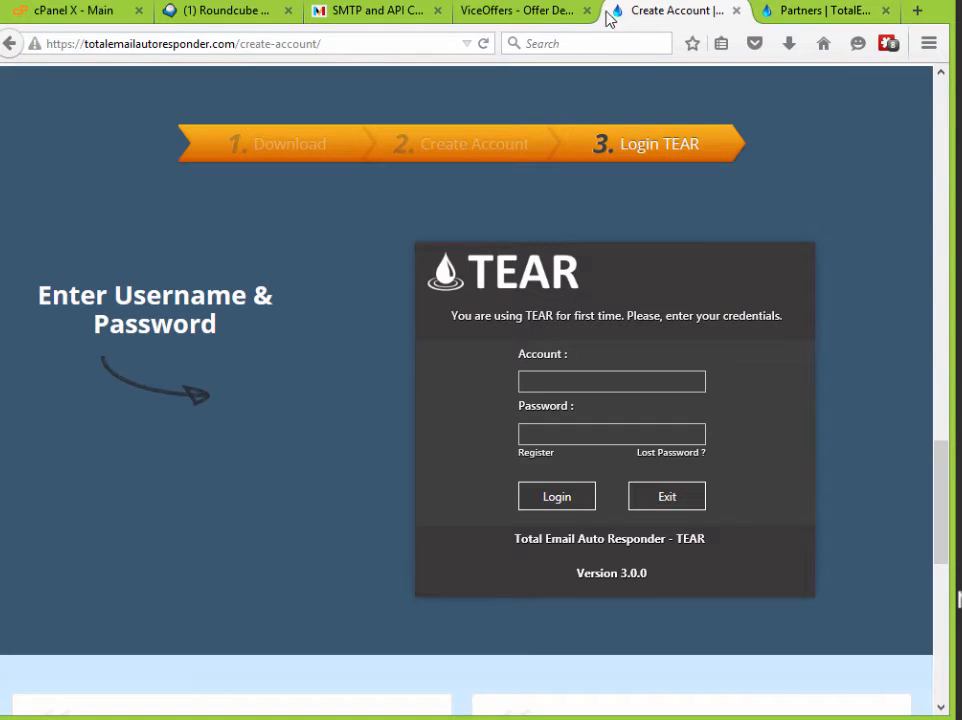
click(539, 12)
drag(798, 1, 0, 145)
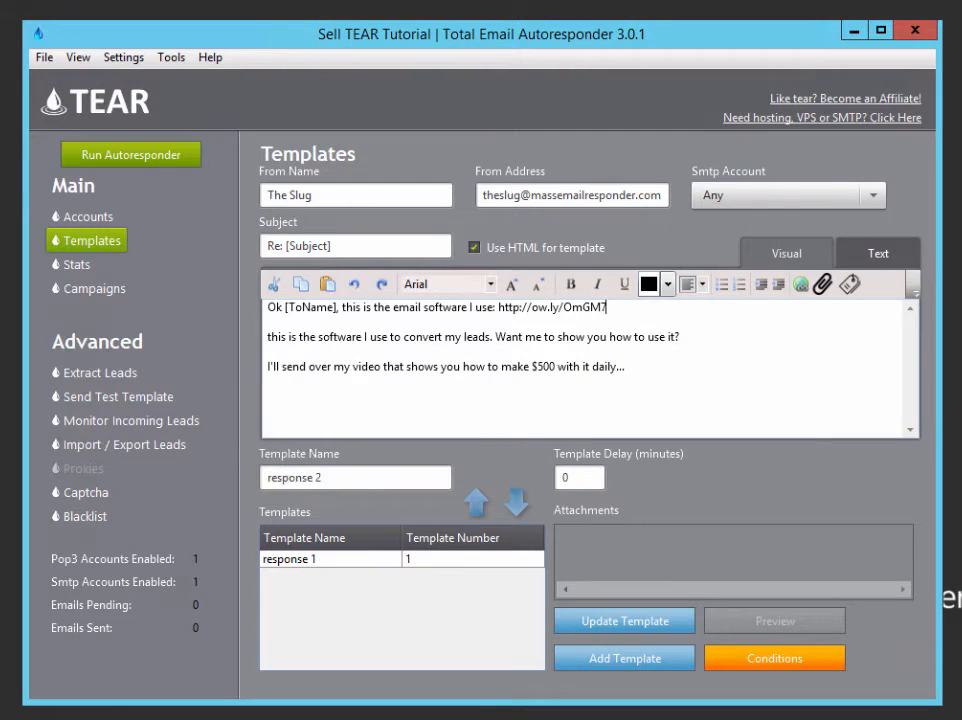
Step: Review the draft's second paragraph and save the message as template response 2
click(309, 337)
drag(556, 344, 268, 342)
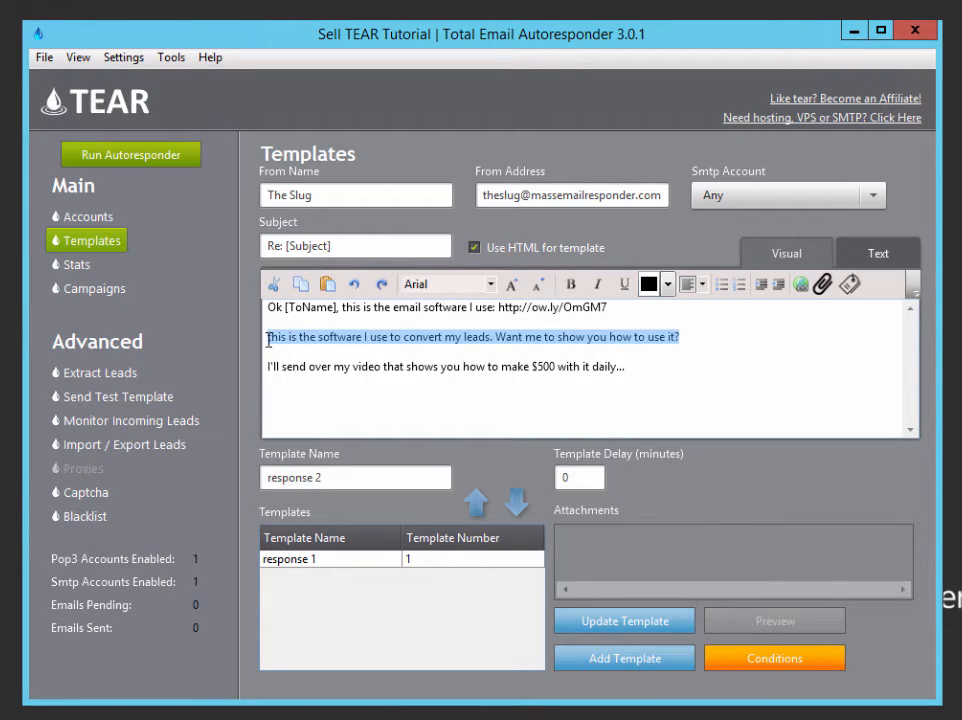
click(370, 367)
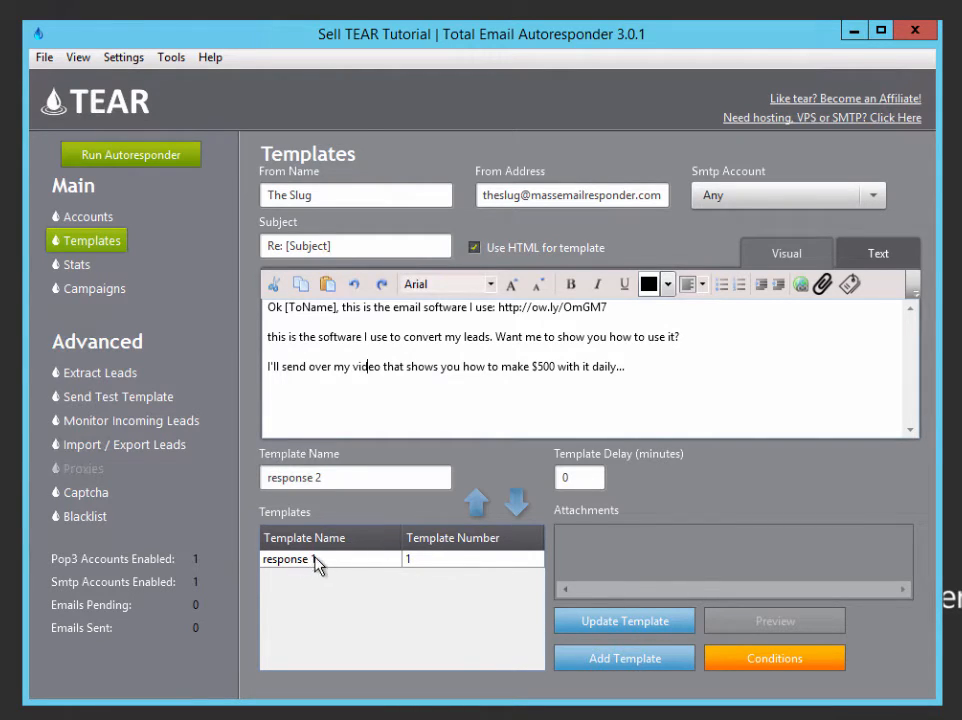
click(618, 668)
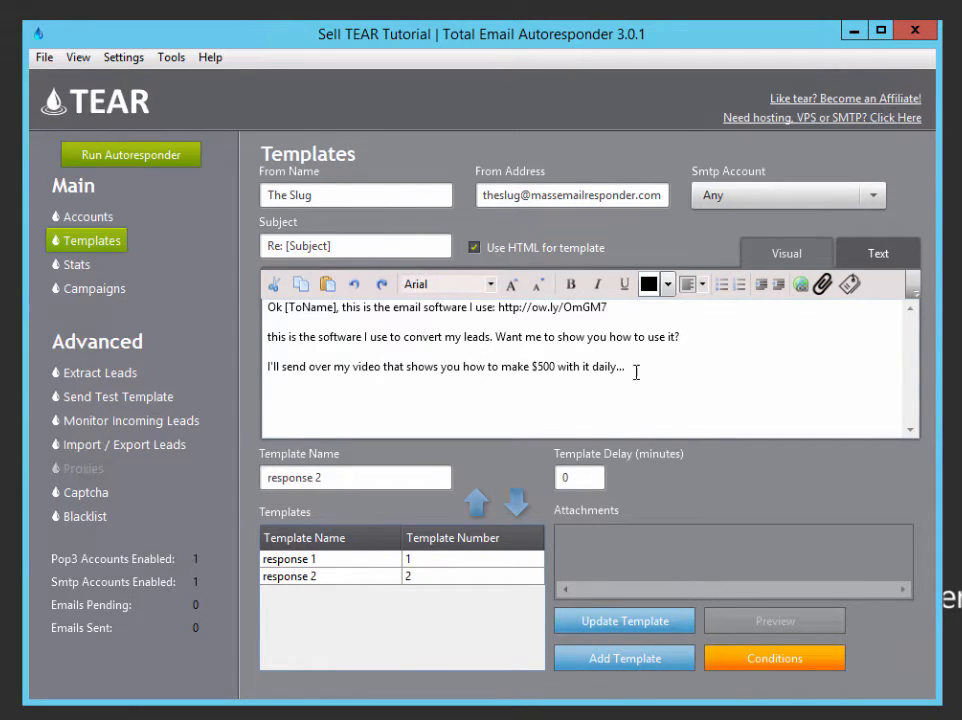
Step: Replace the body with the YouTube video message linking you.tube/nn2in3o
drag(636, 372, 232, 311)
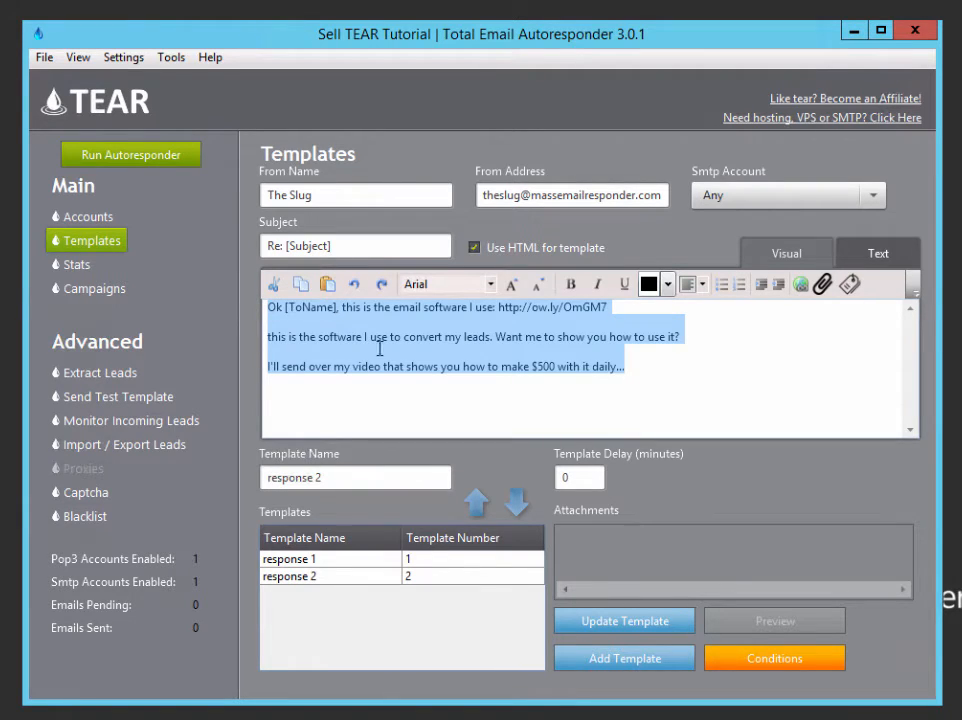
text(Great. ok just watch this video I posted on youtube.  you.tube/nn2in3o  Just install TEAR and follow those instructions)
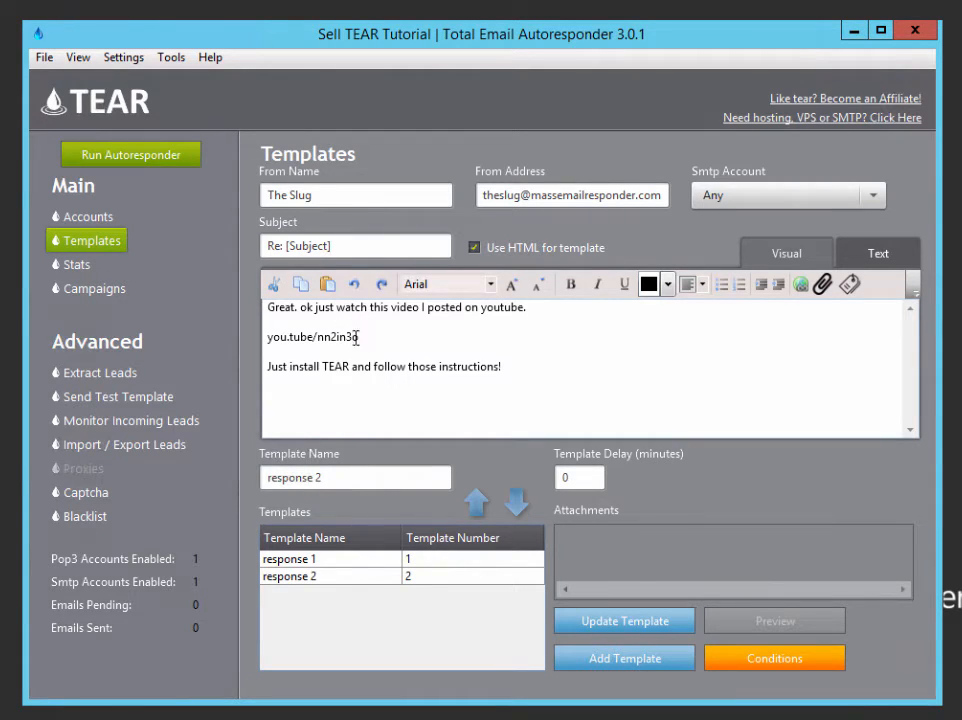
drag(358, 337, 267, 338)
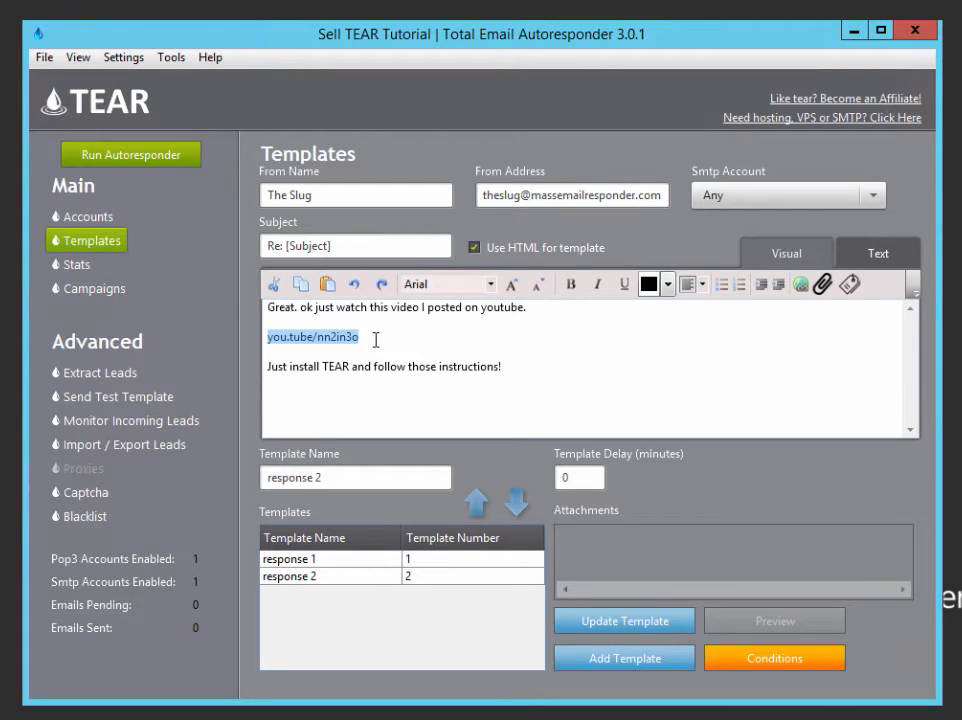
click(405, 366)
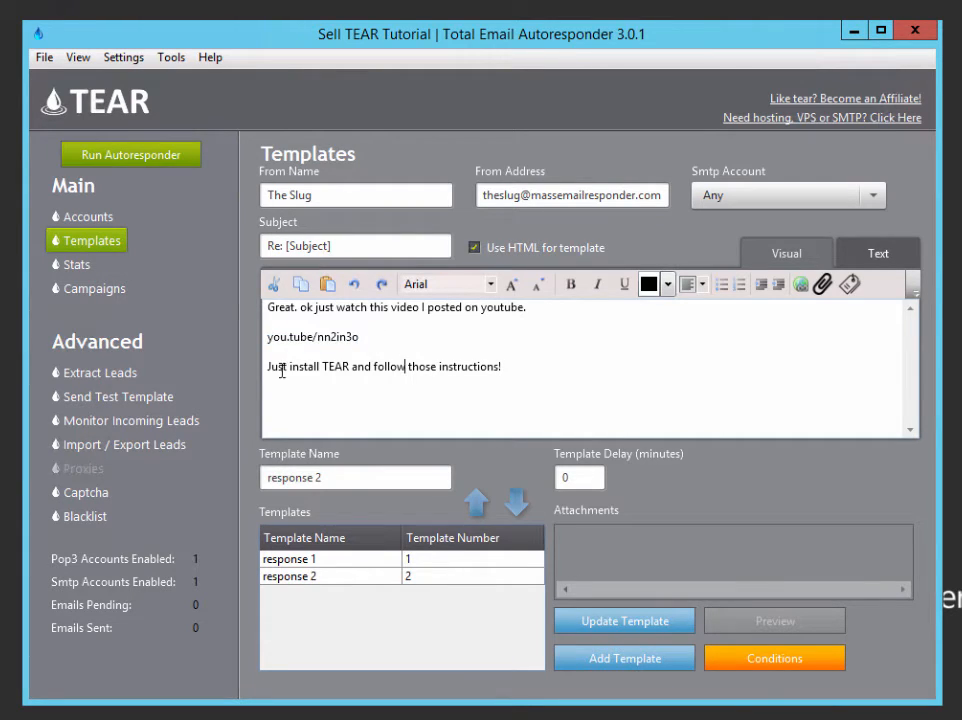
Step: Check the install-TEAR closing line, rename the template to response 3 and save it
drag(268, 366, 509, 365)
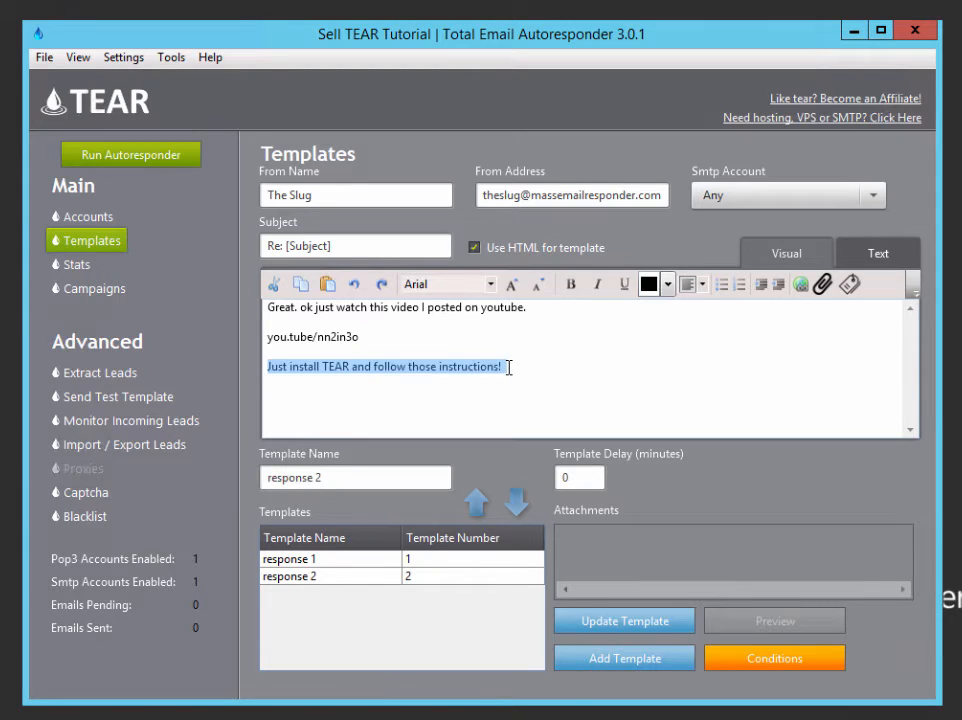
click(517, 365)
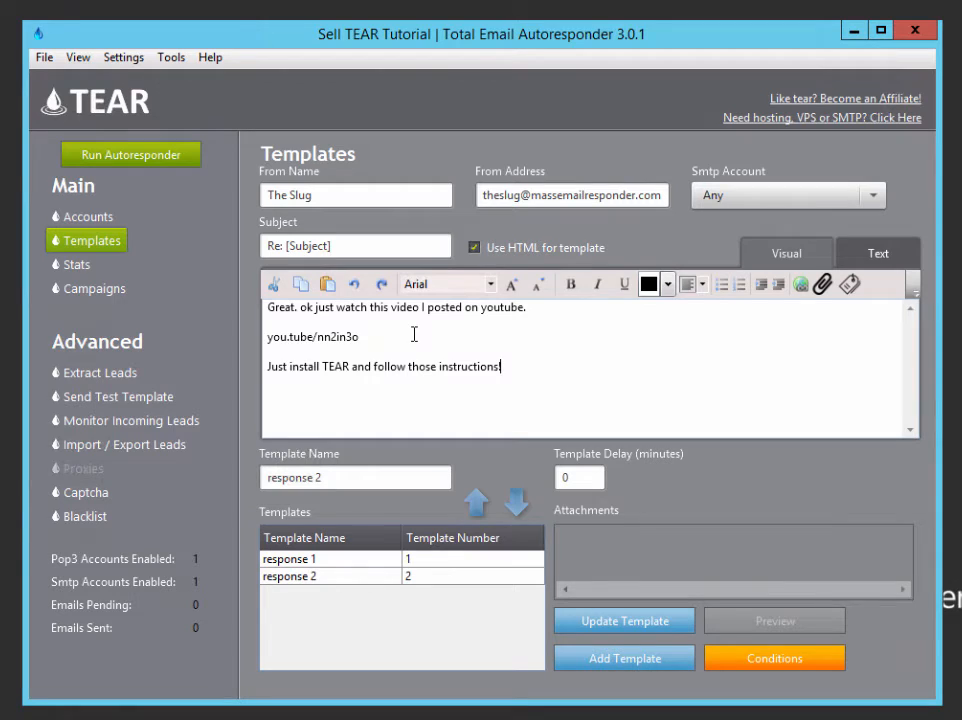
click(375, 480)
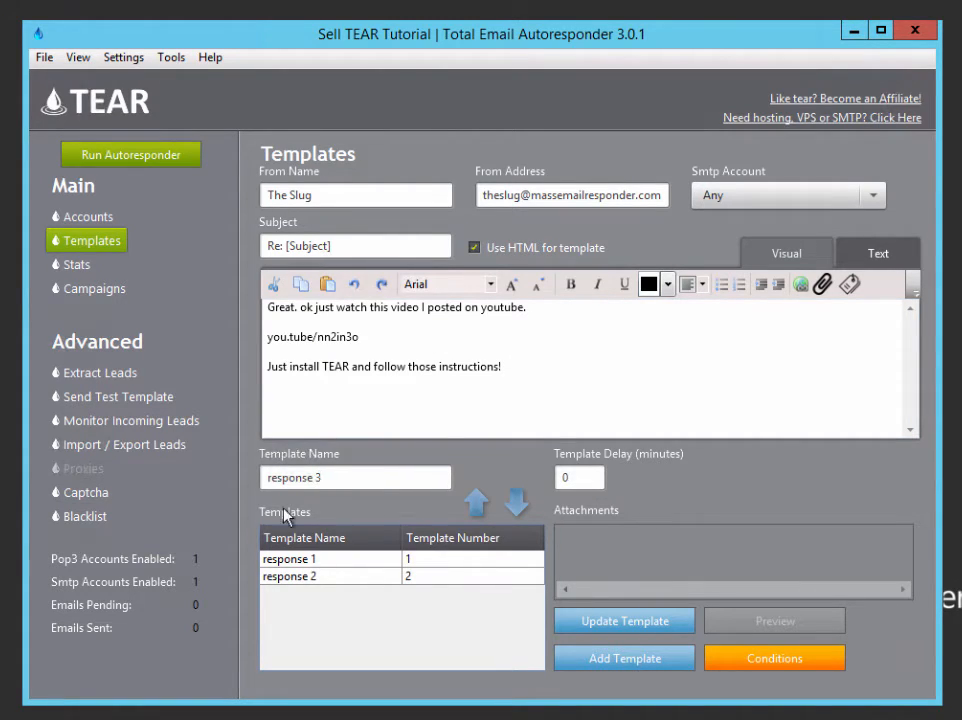
click(657, 662)
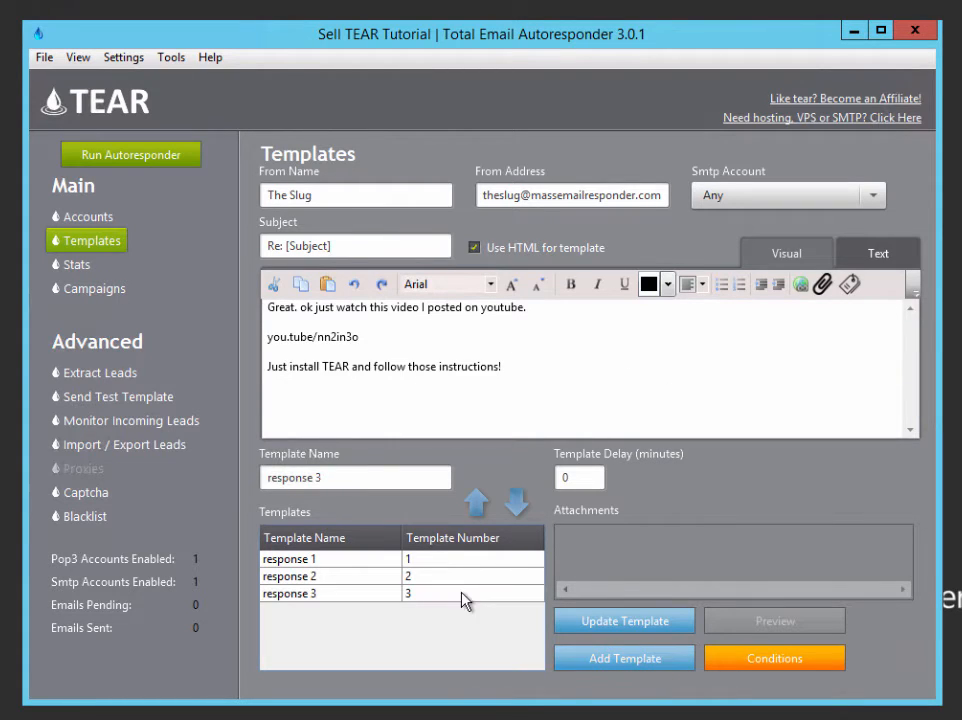
Step: Open response 3 and append a line inviting leads to add the sender on Skype
click(457, 598)
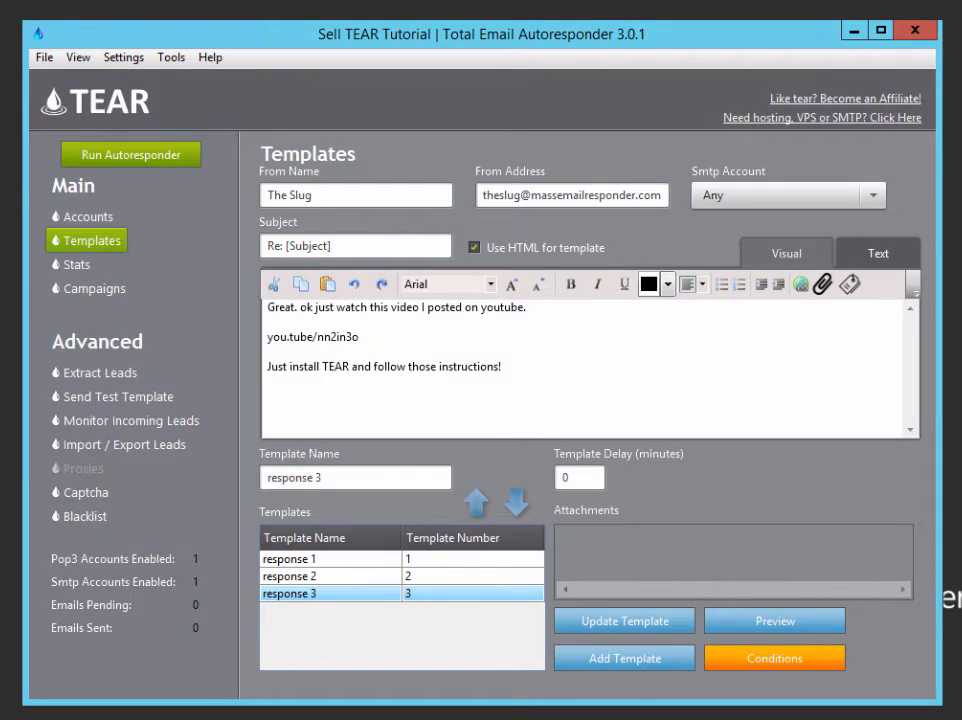
click(582, 362)
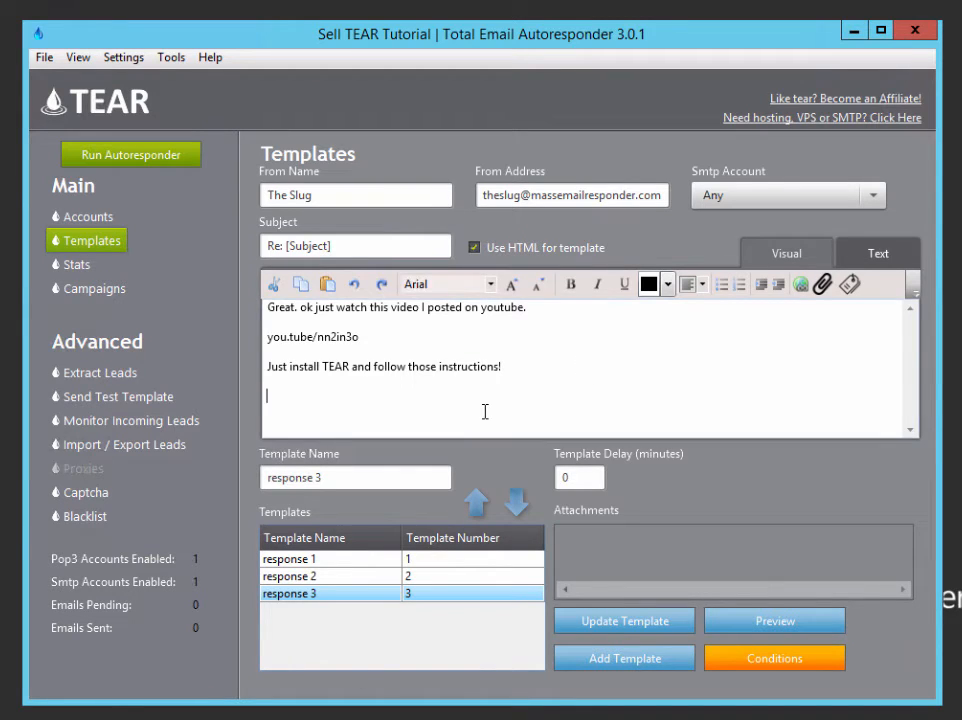
text(Feel free to add me on skype if you need help: The.Slug04)
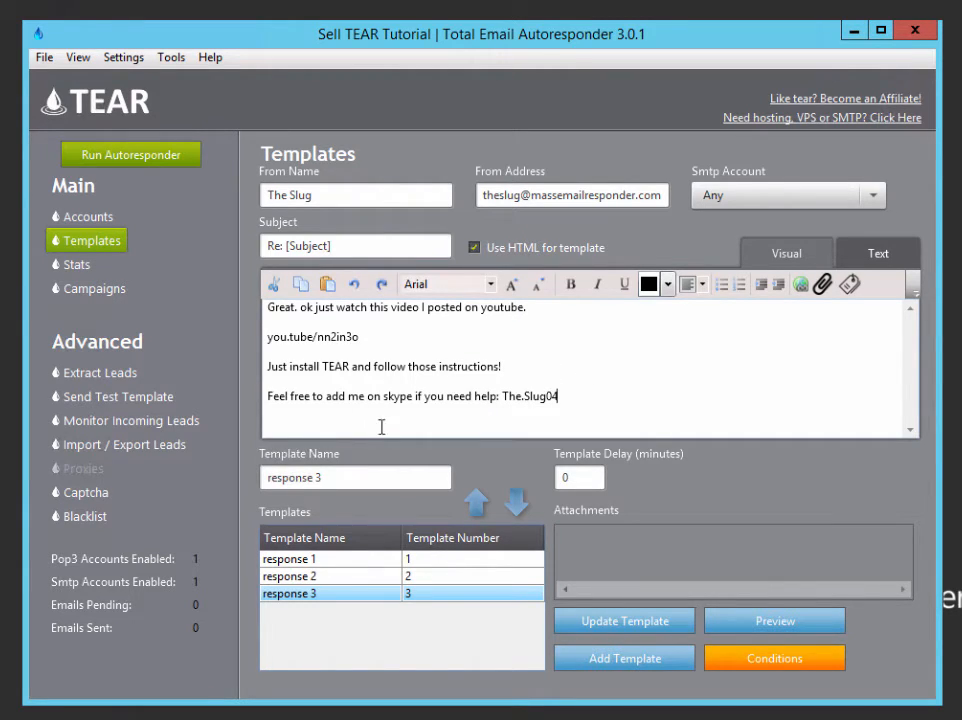
Step: Highlight the Skype name at the end of the new help line to review it
drag(502, 397, 560, 397)
click(521, 396)
drag(589, 396, 508, 398)
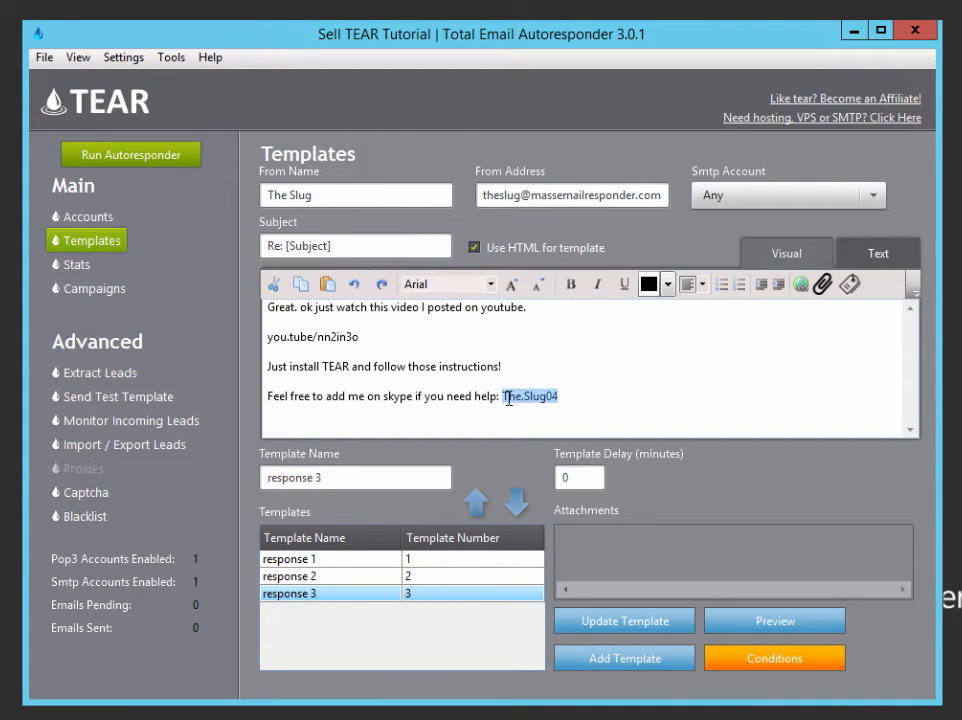
click(535, 364)
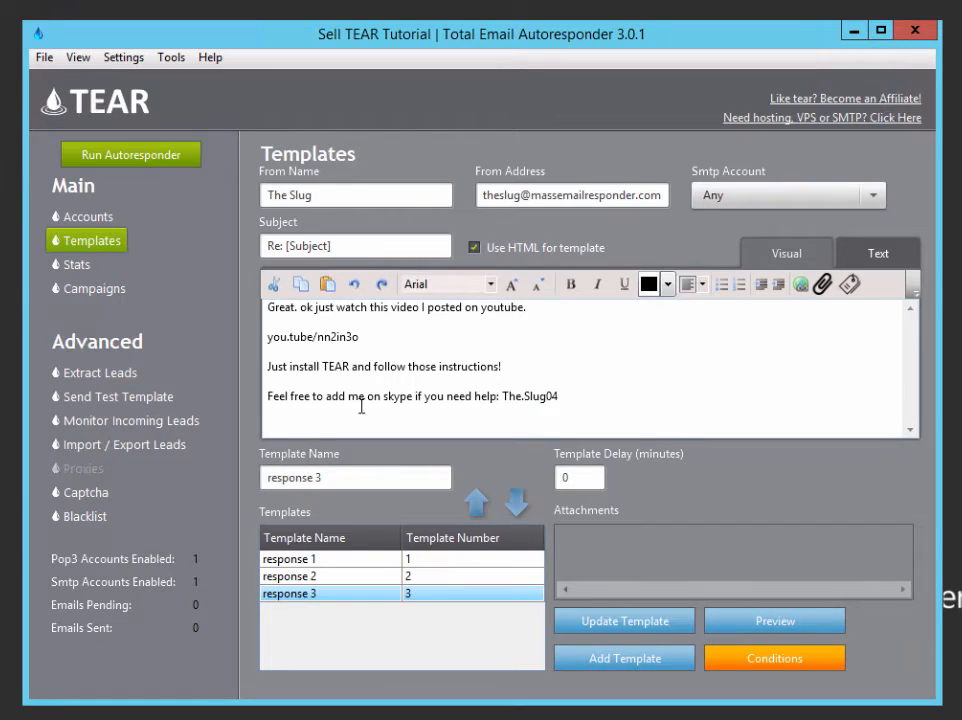
drag(386, 398, 601, 397)
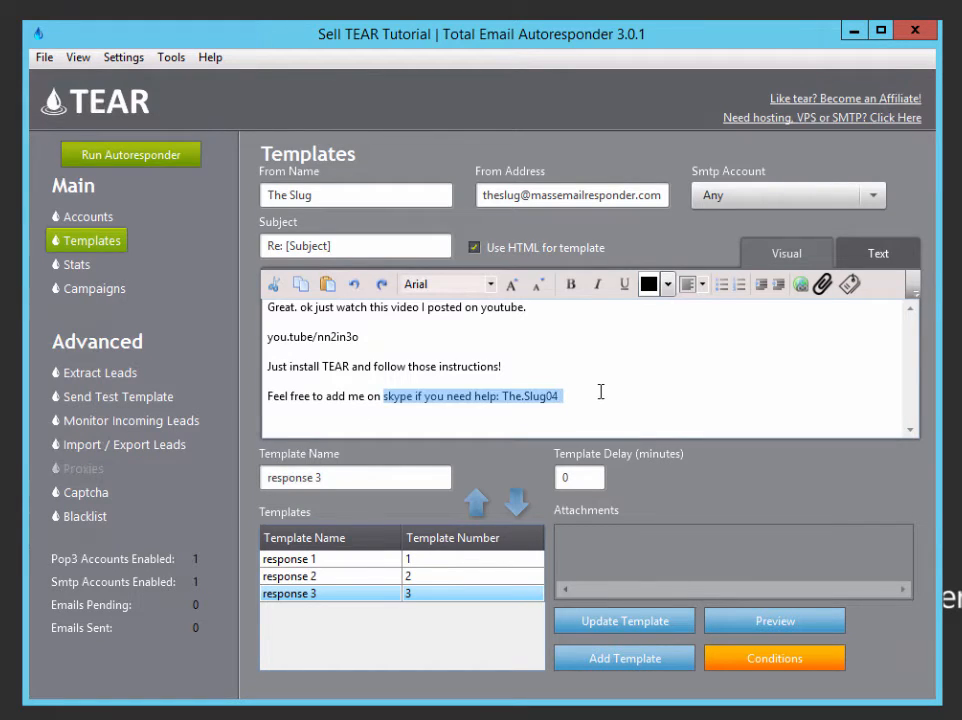
click(603, 392)
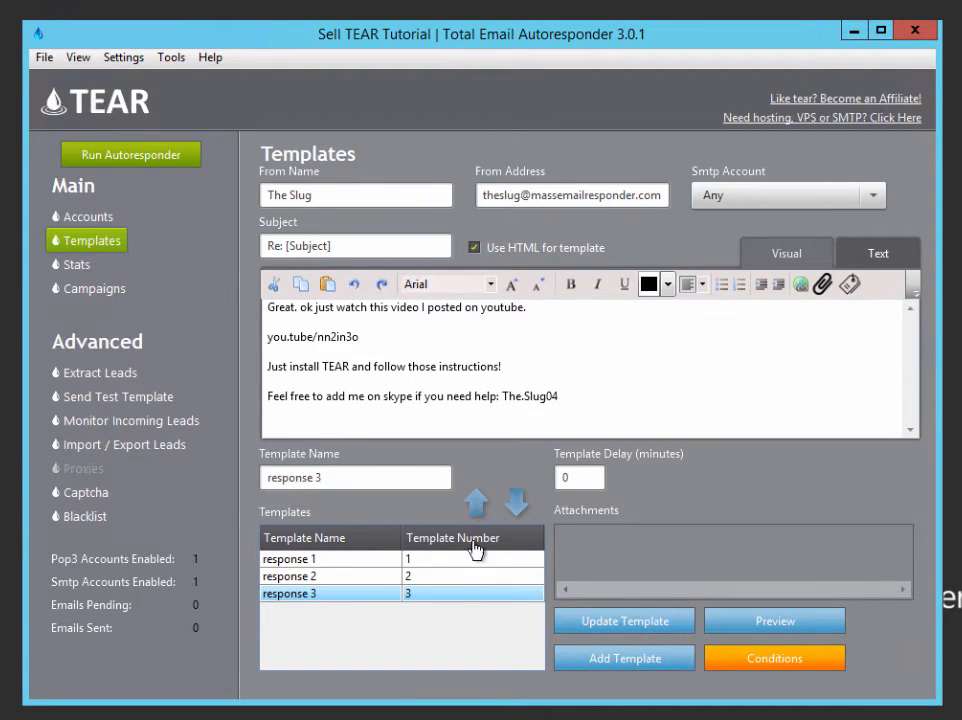
Step: Review the response 2 and 3 templates, then show the reply conditions for response 1
click(465, 576)
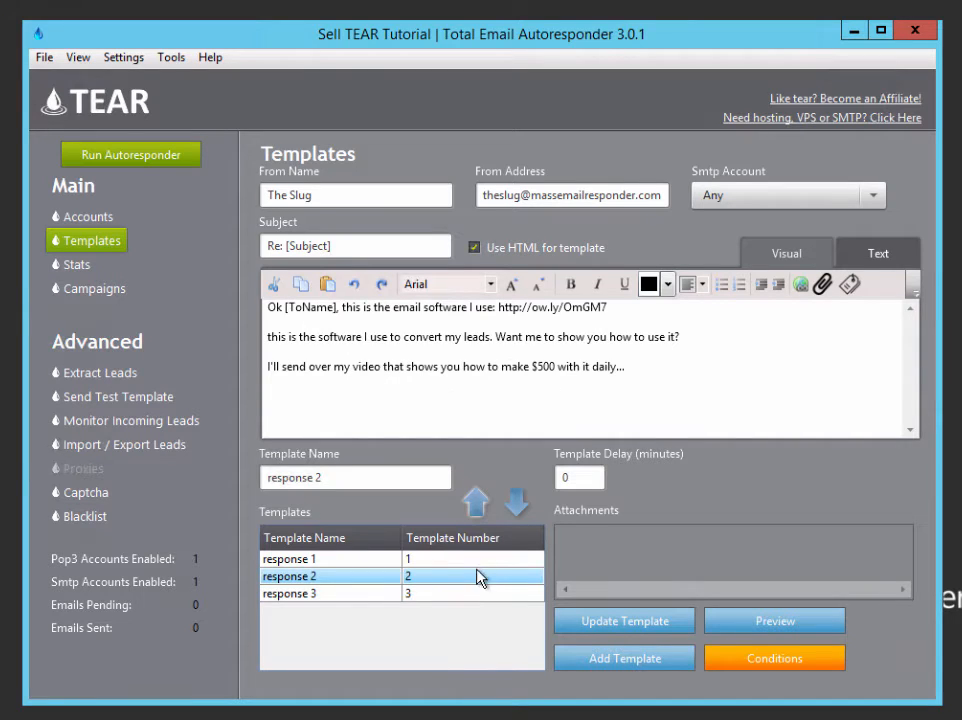
click(468, 594)
drag(596, 392, 301, 376)
click(538, 341)
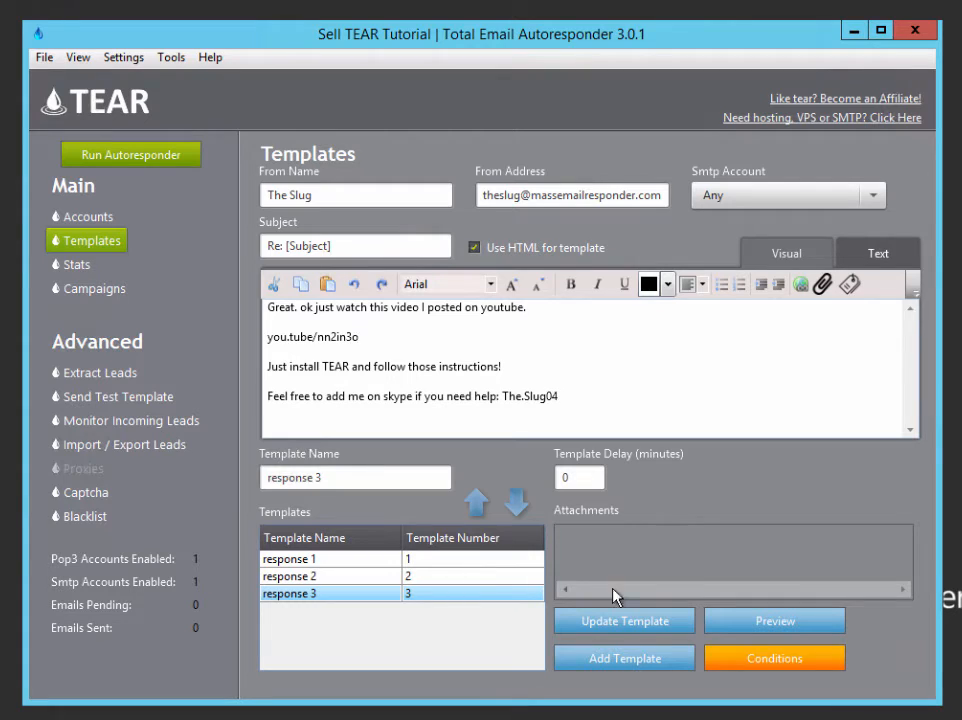
click(445, 567)
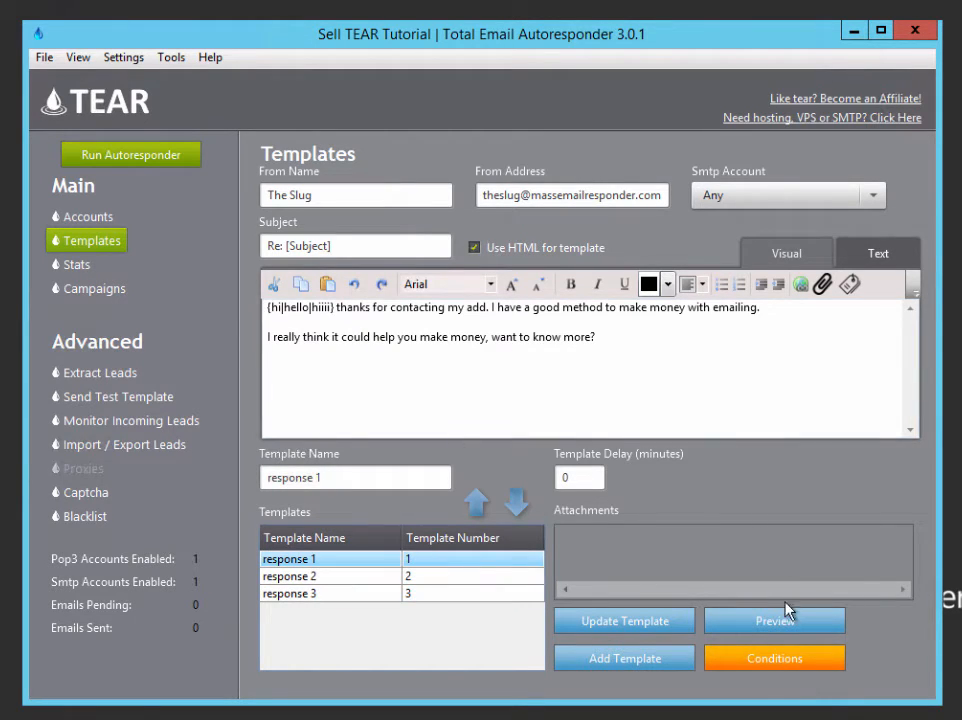
click(797, 667)
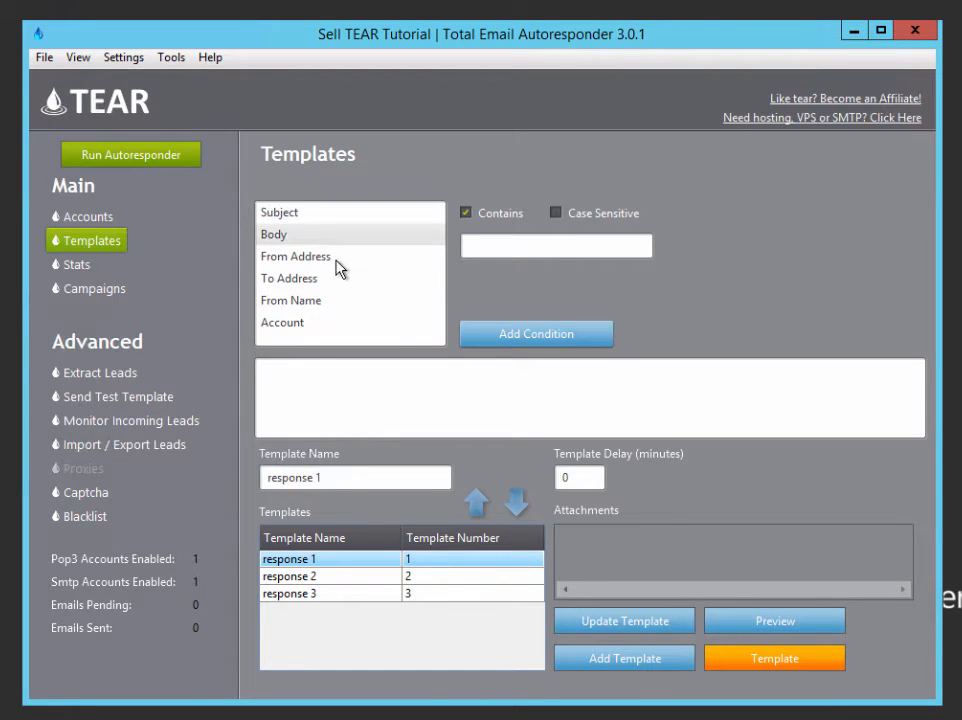
Step: Add a From Address condition excluding senders containing DAEMON to response 1
drag(0, 2, 328, 1)
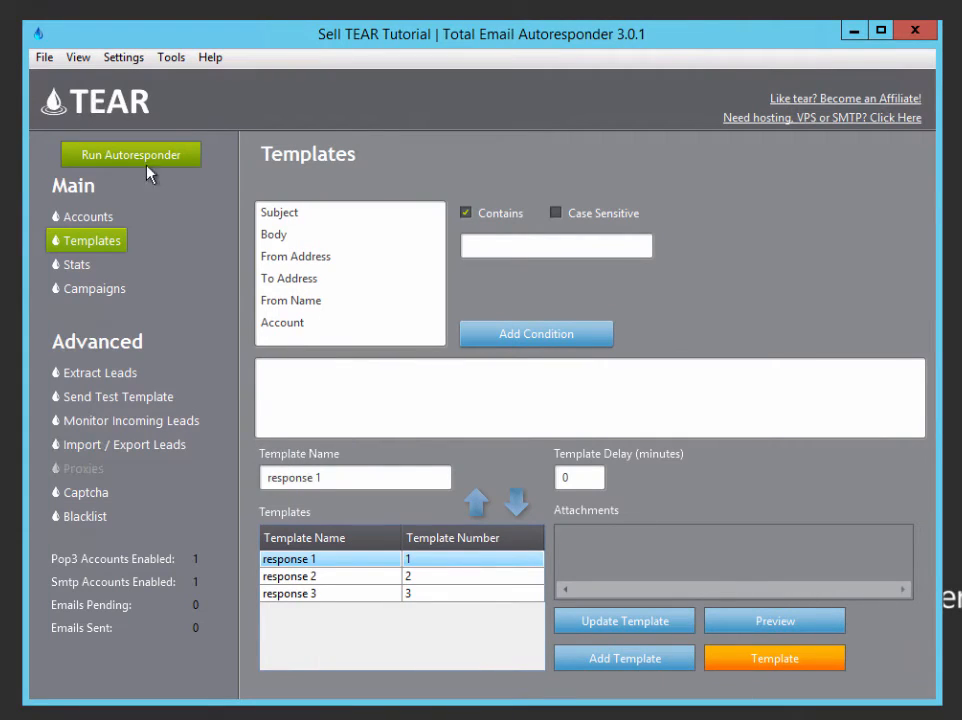
click(318, 262)
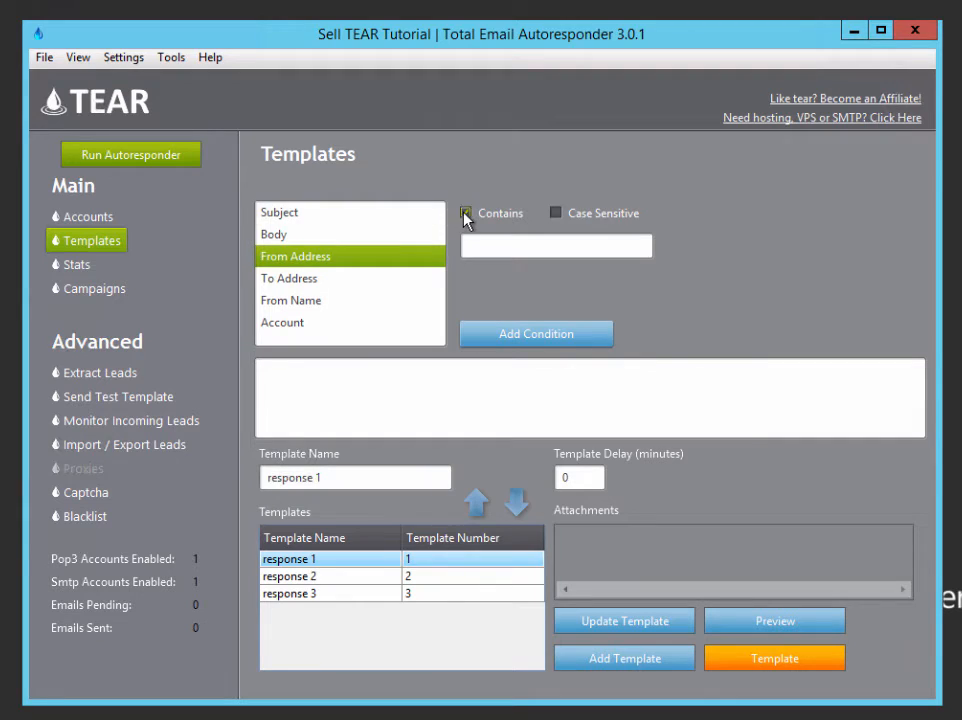
click(498, 247)
text(DAEMON)
click(559, 340)
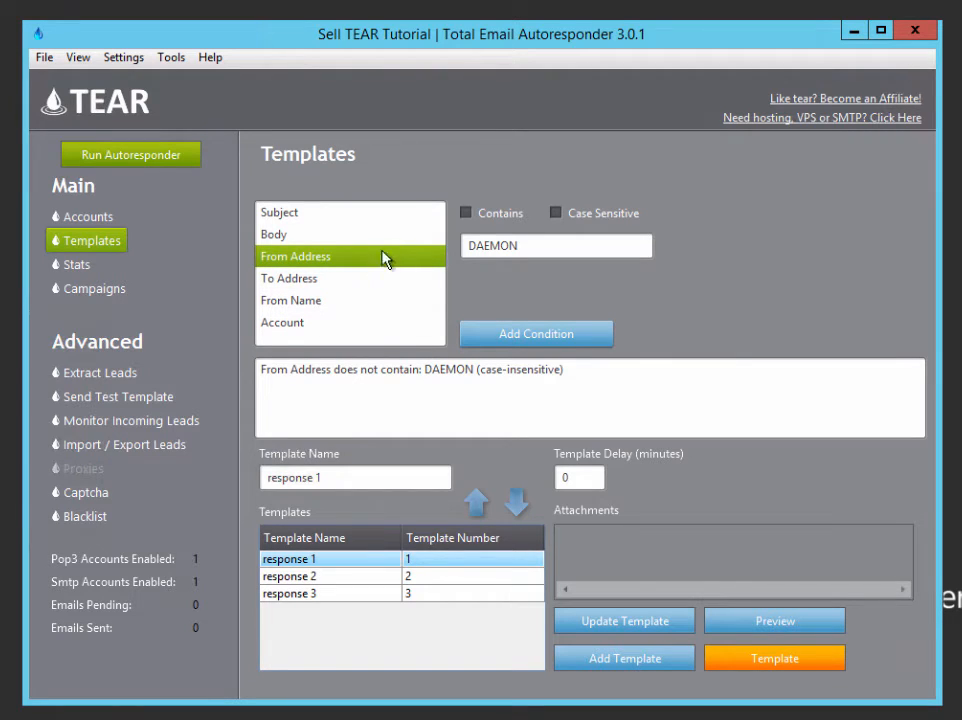
click(452, 370)
Step: Glance at response 2, then return to response 1's message editor
click(464, 577)
click(466, 559)
click(464, 576)
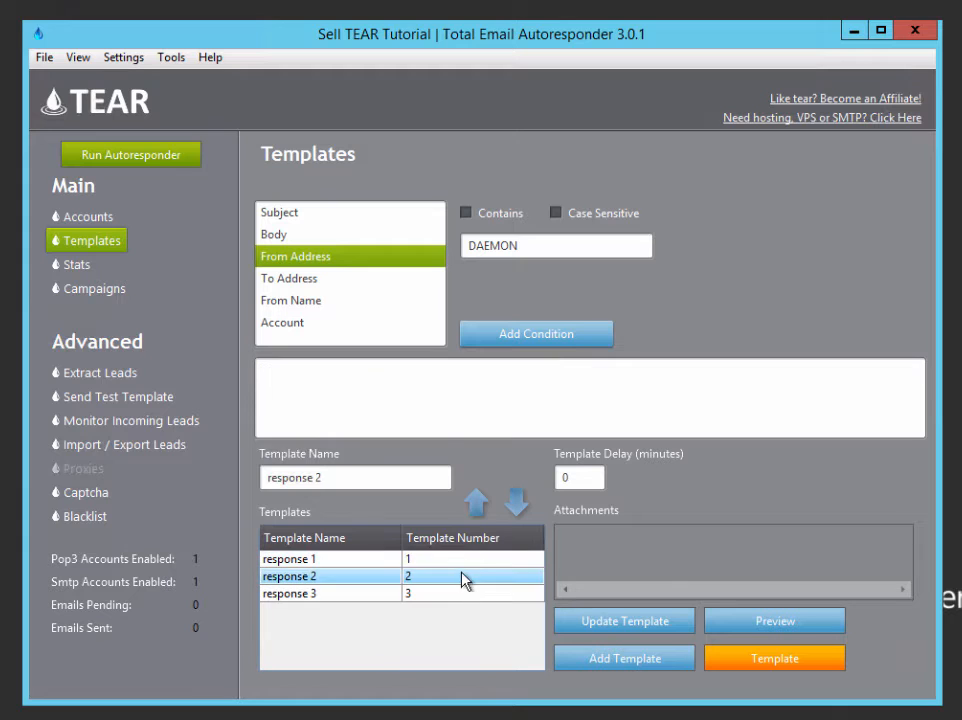
click(467, 561)
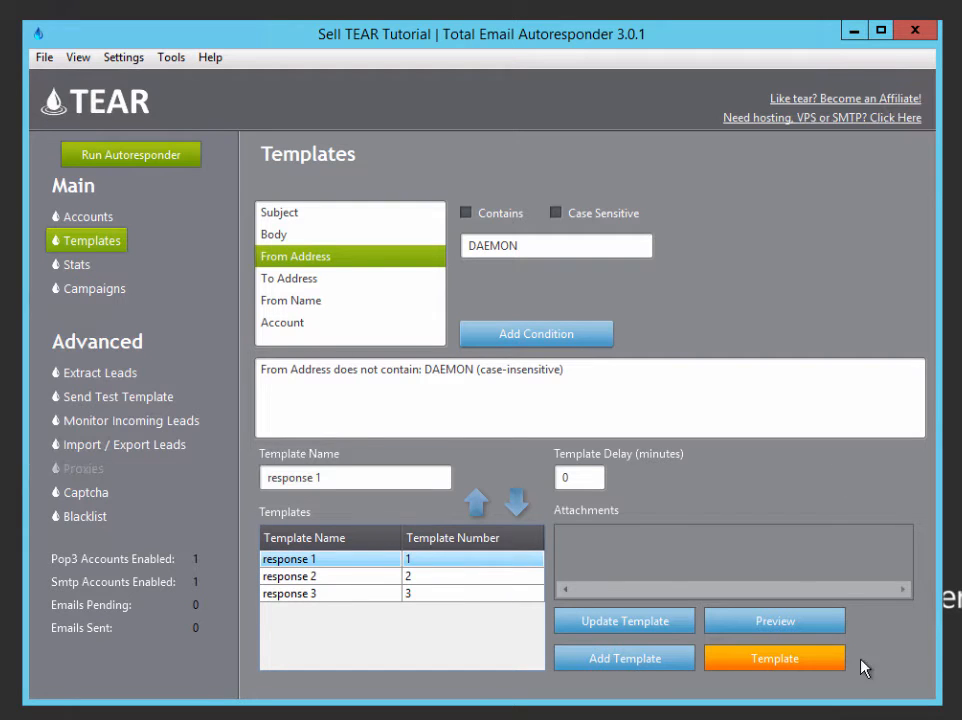
click(775, 658)
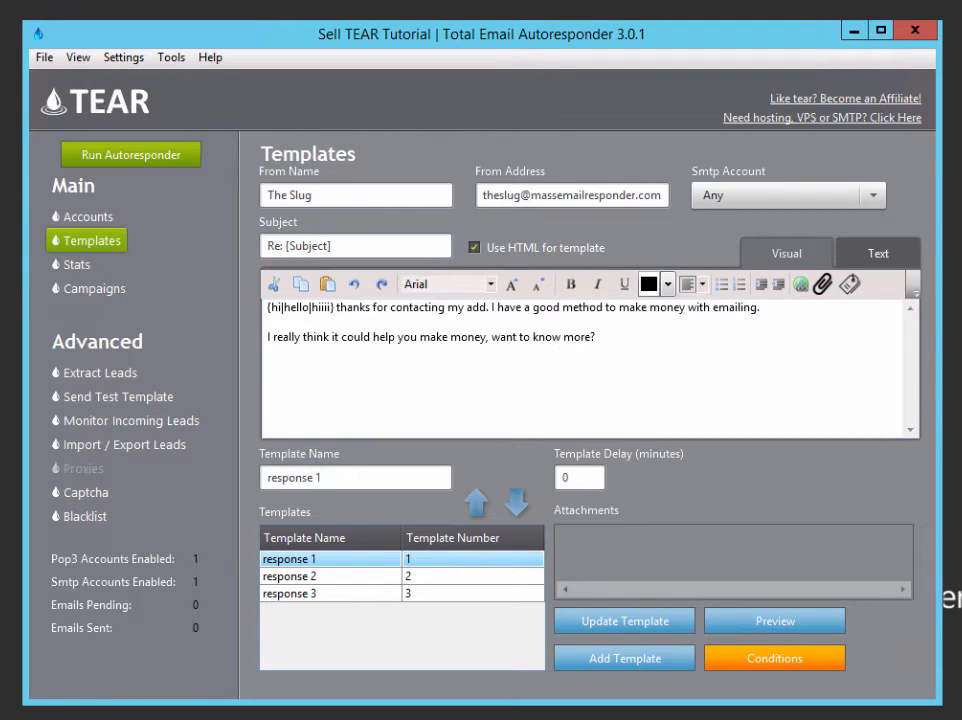
Step: On the Run Autoresponder page, try the Pop3 and Smtp toggles, leaving both off
click(153, 160)
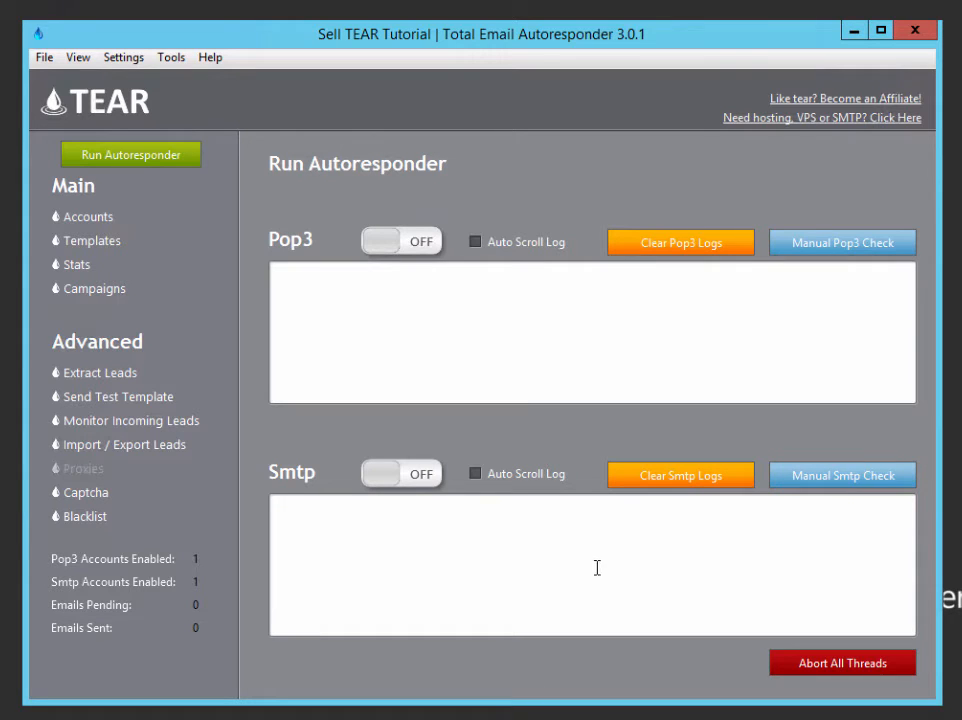
click(390, 247)
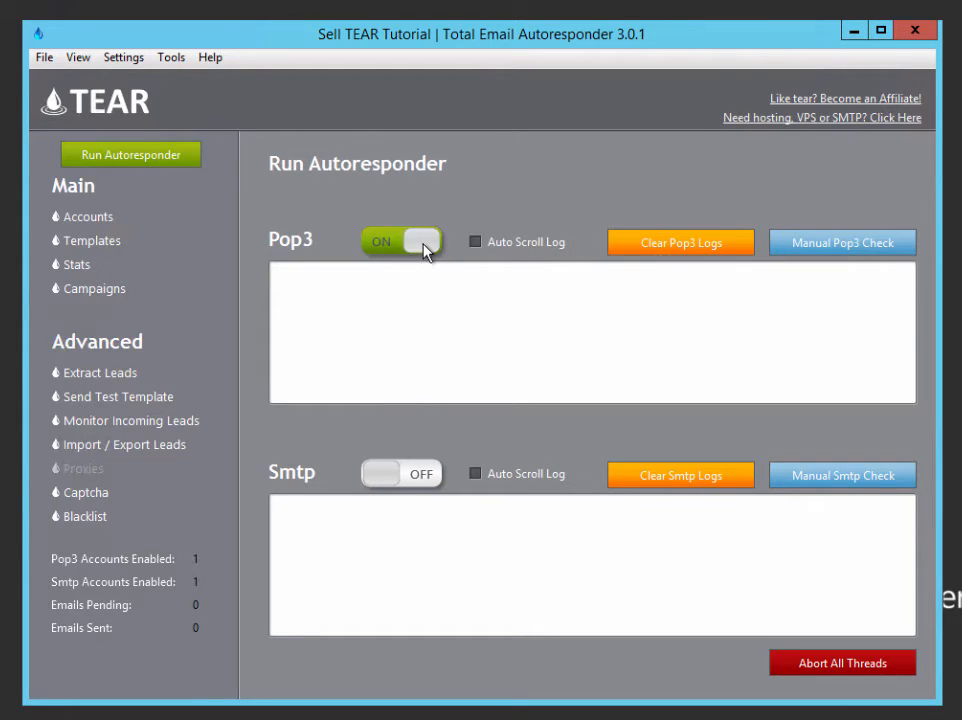
click(428, 252)
click(422, 484)
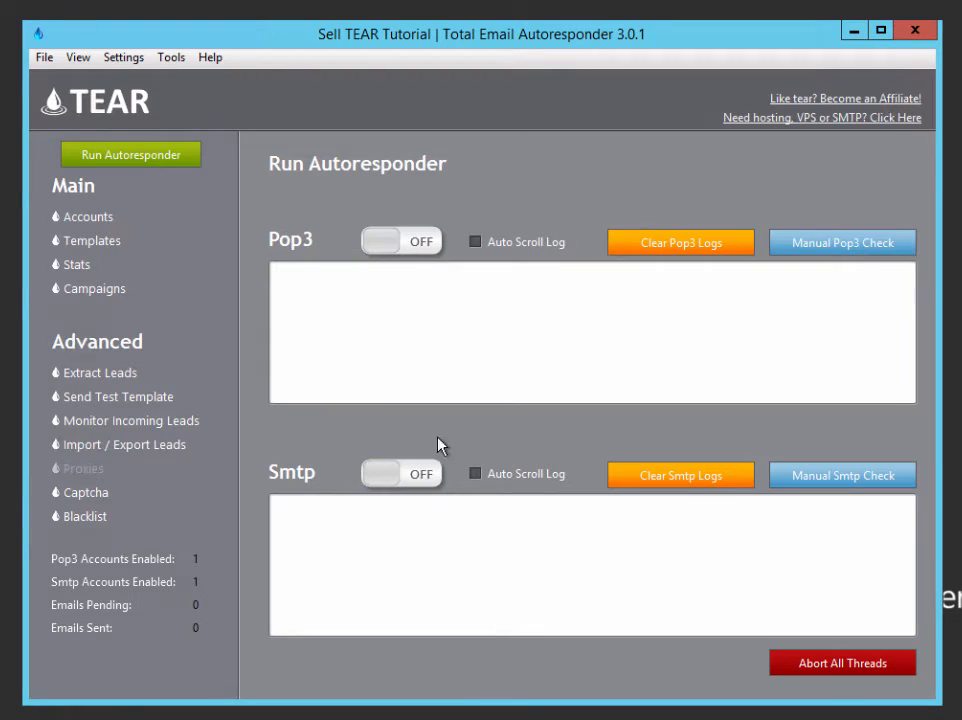
click(395, 248)
click(414, 249)
click(388, 249)
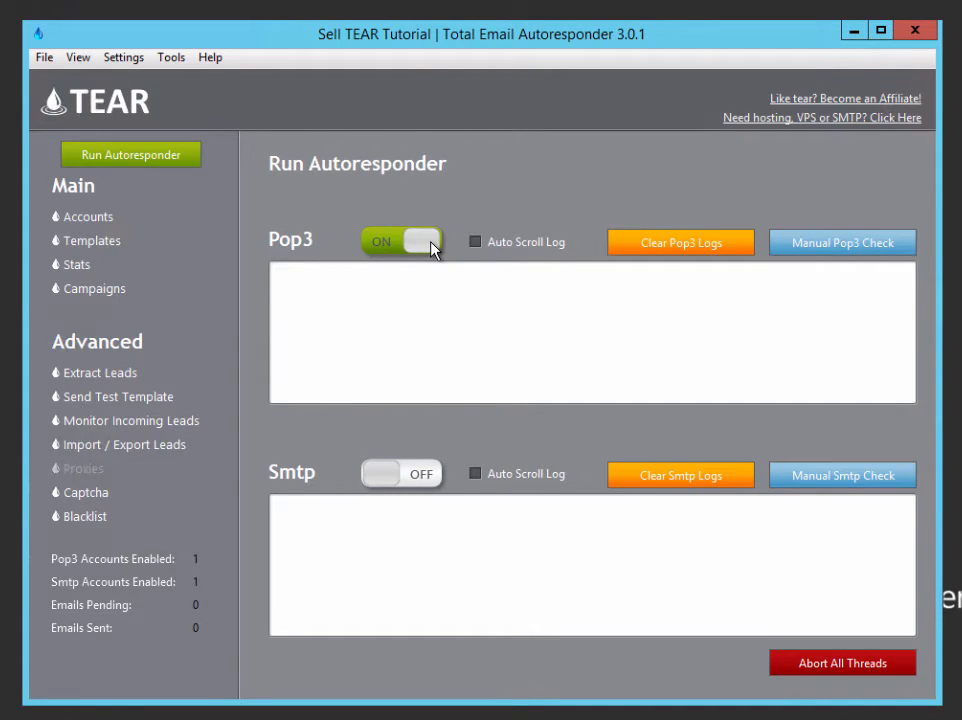
click(429, 249)
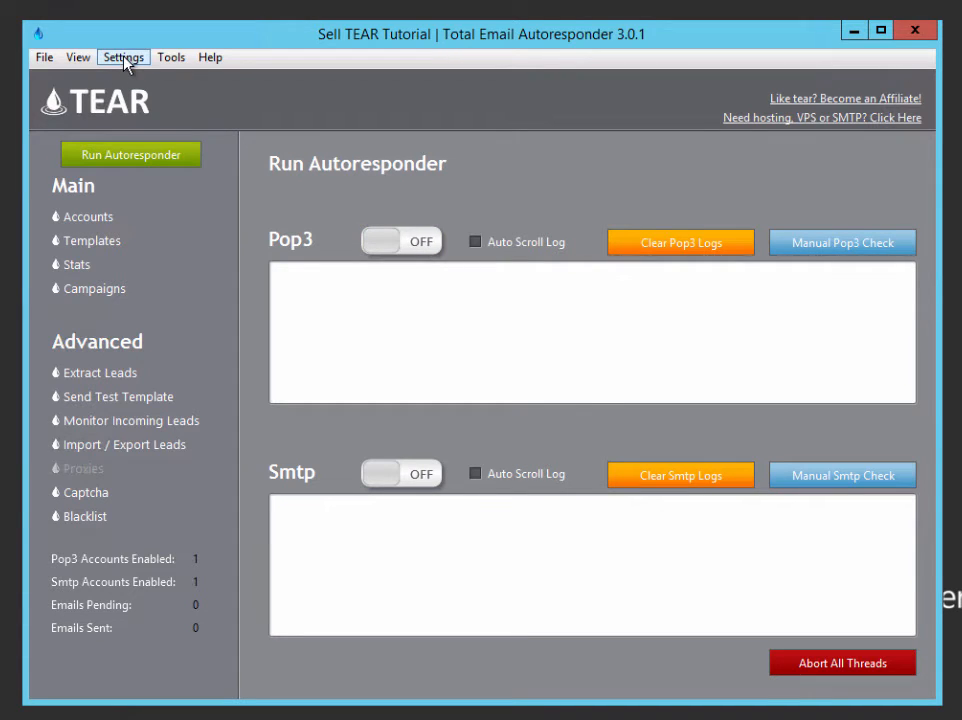
click(124, 58)
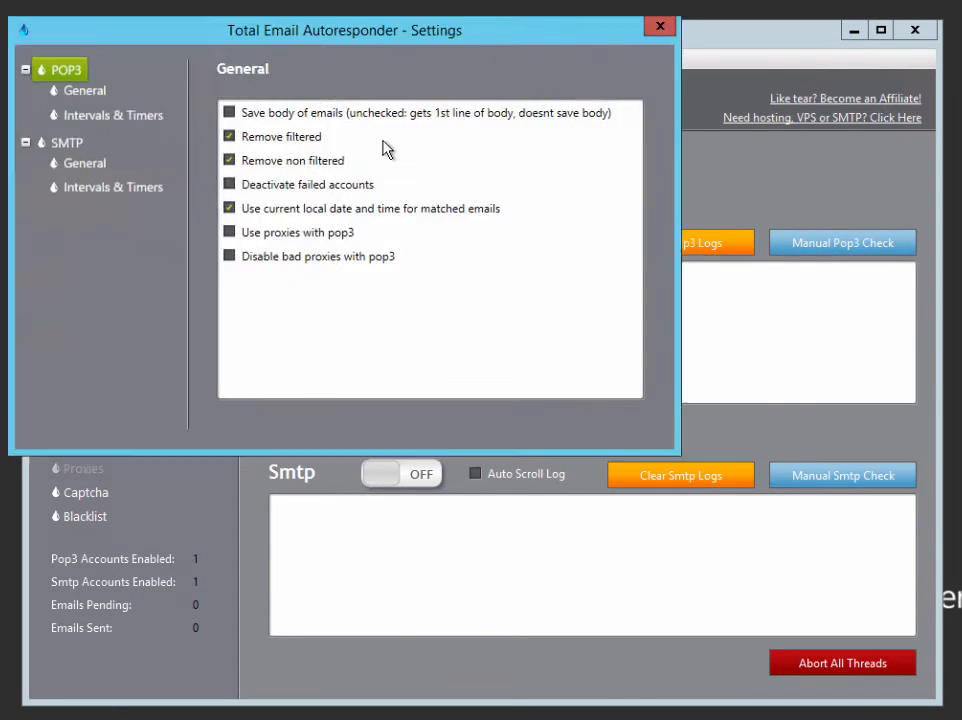
Step: Review POP3 General, then set POP3 Intervals & Timers to 3 worker threads
drag(388, 148, 344, 163)
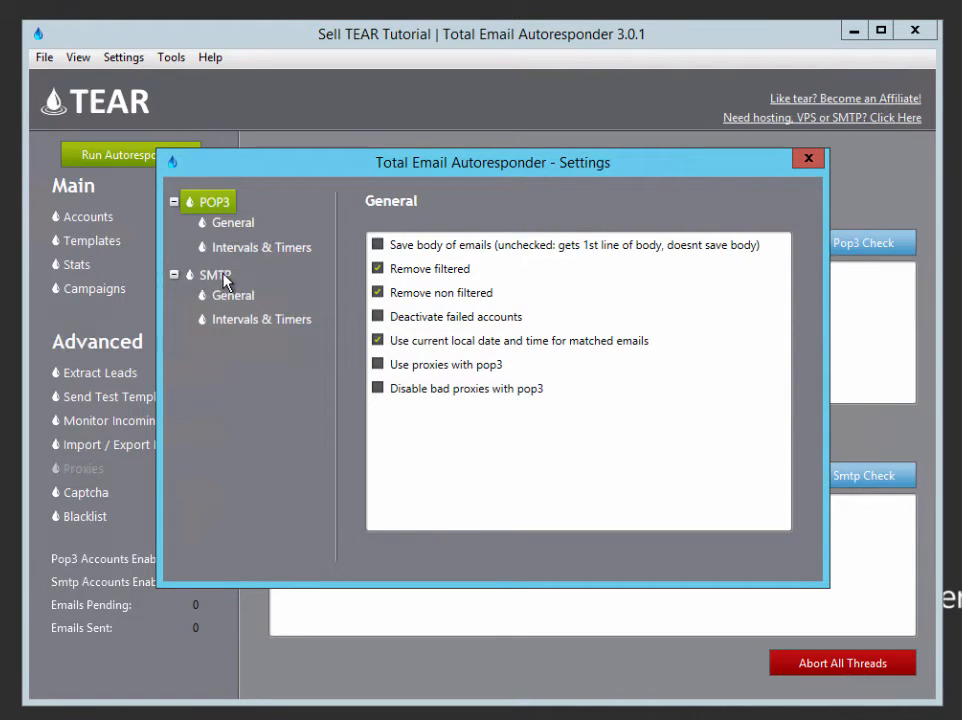
click(237, 224)
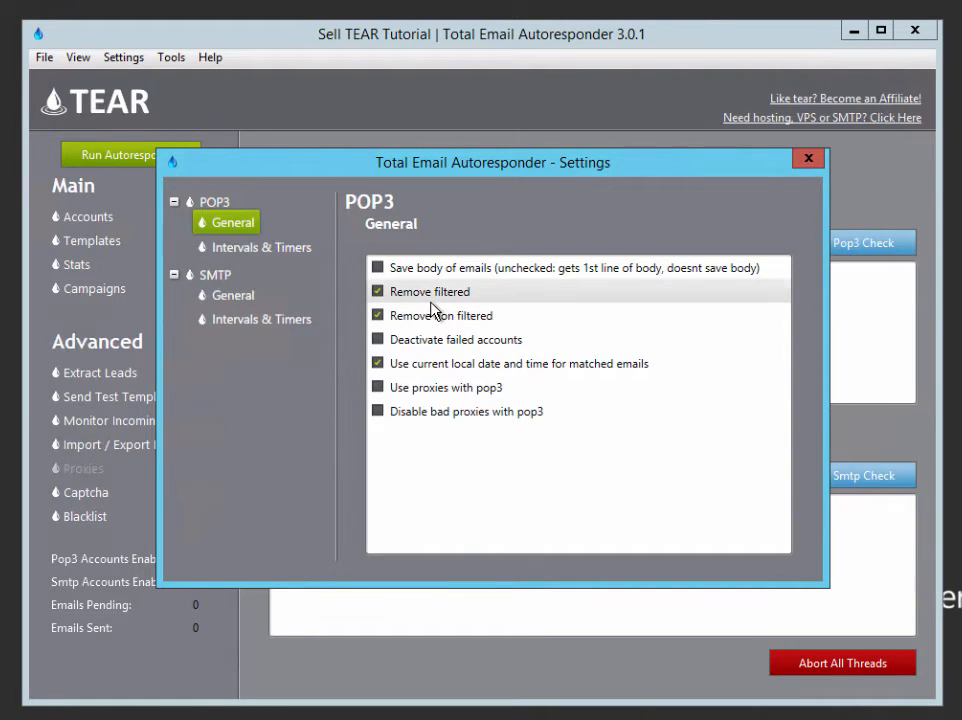
click(288, 251)
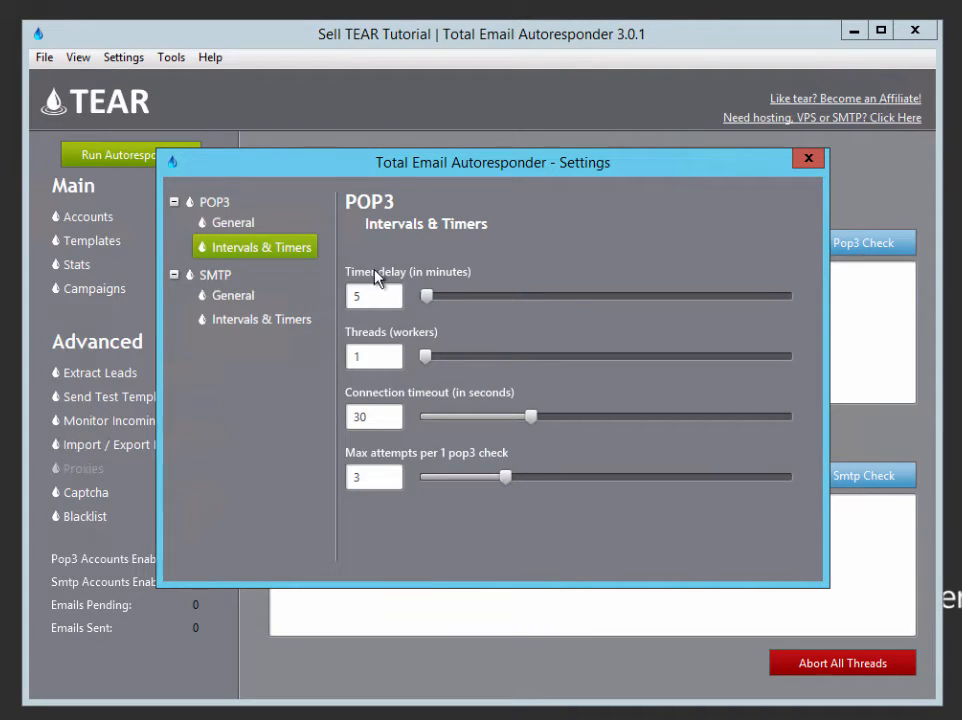
drag(418, 165, 381, 295)
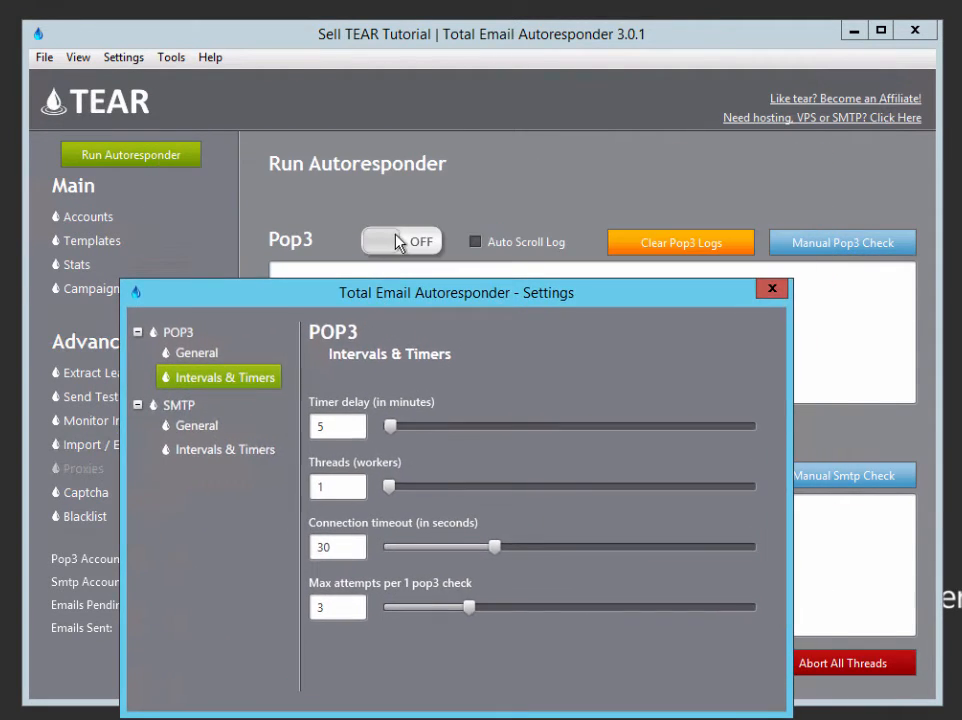
drag(440, 294, 481, 304)
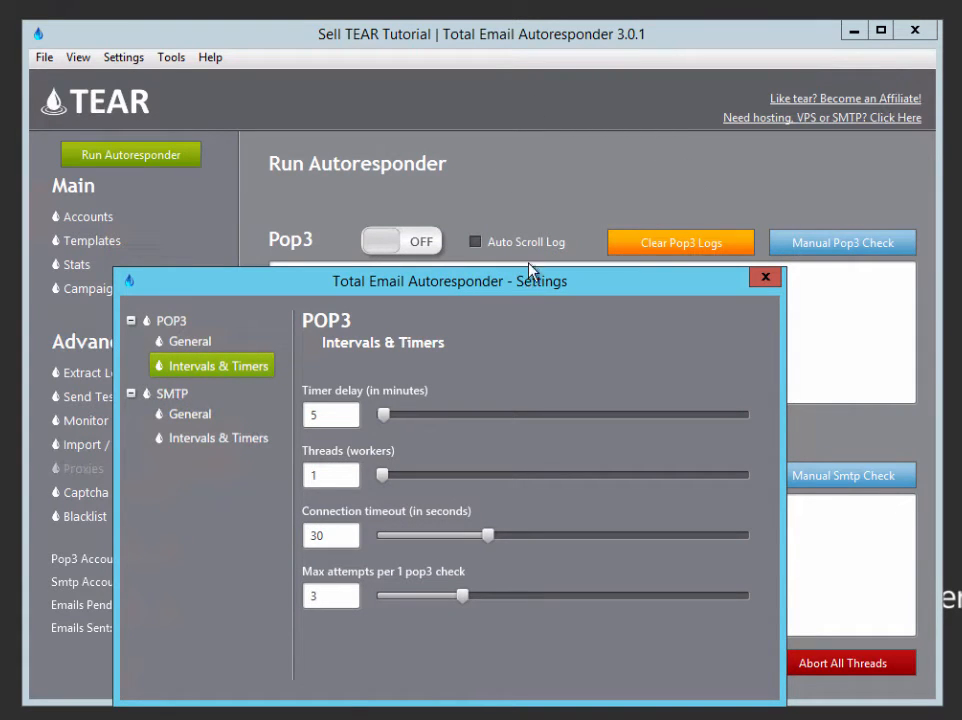
drag(529, 271, 548, 116)
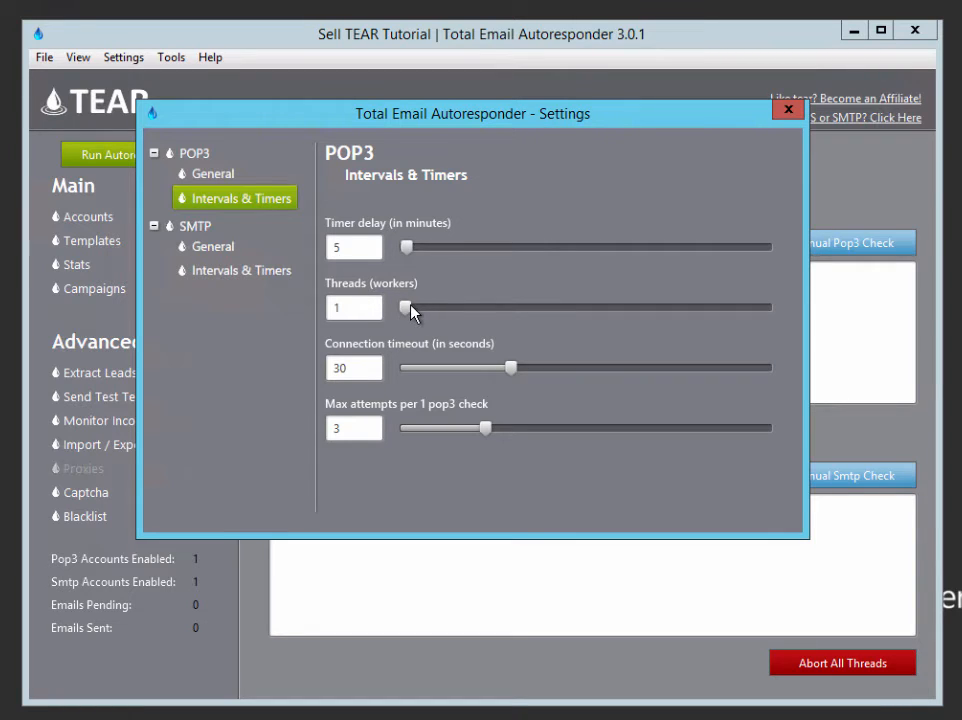
drag(423, 305, 449, 317)
Step: Under SMTP General, add 3, 4 and 5 AM to the Clock Ignores hours
click(205, 230)
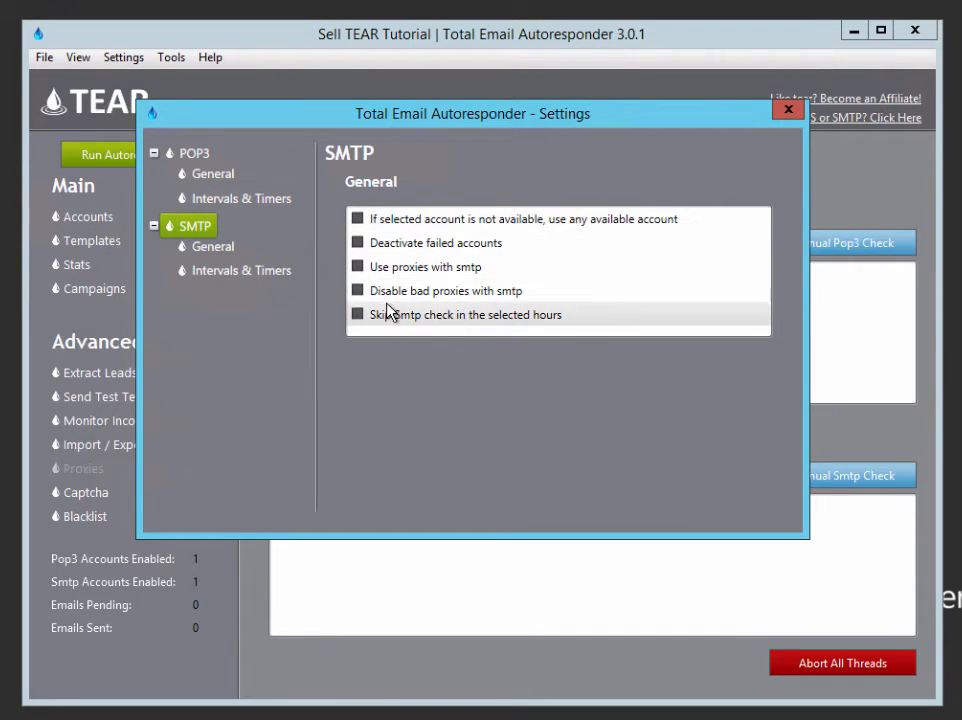
click(440, 292)
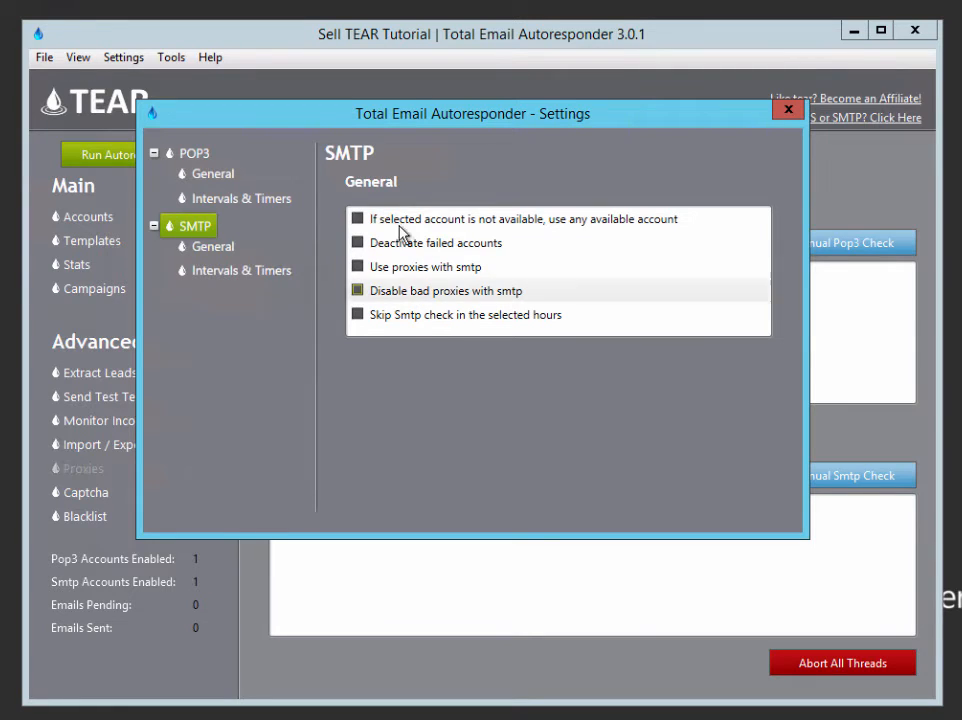
click(228, 249)
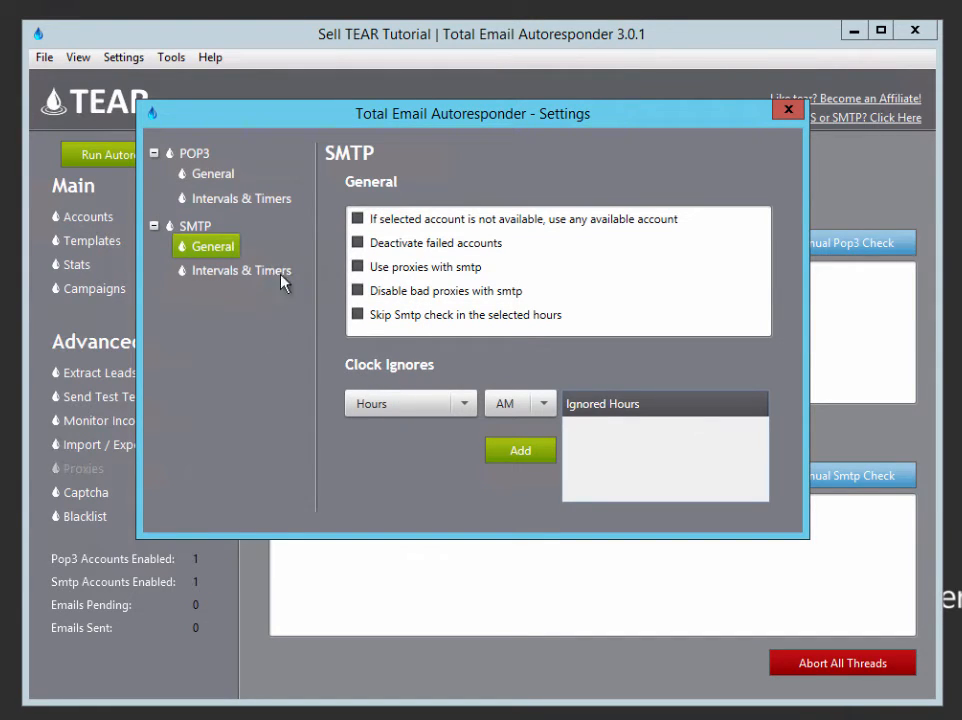
click(468, 405)
click(388, 521)
click(520, 451)
click(447, 410)
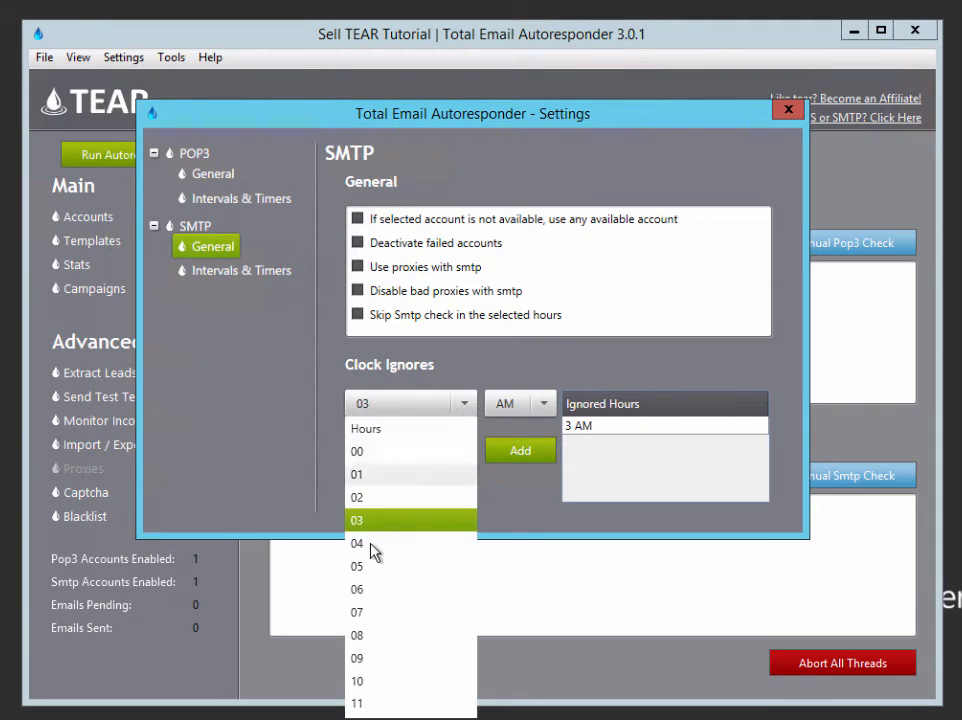
click(372, 546)
click(522, 452)
click(468, 403)
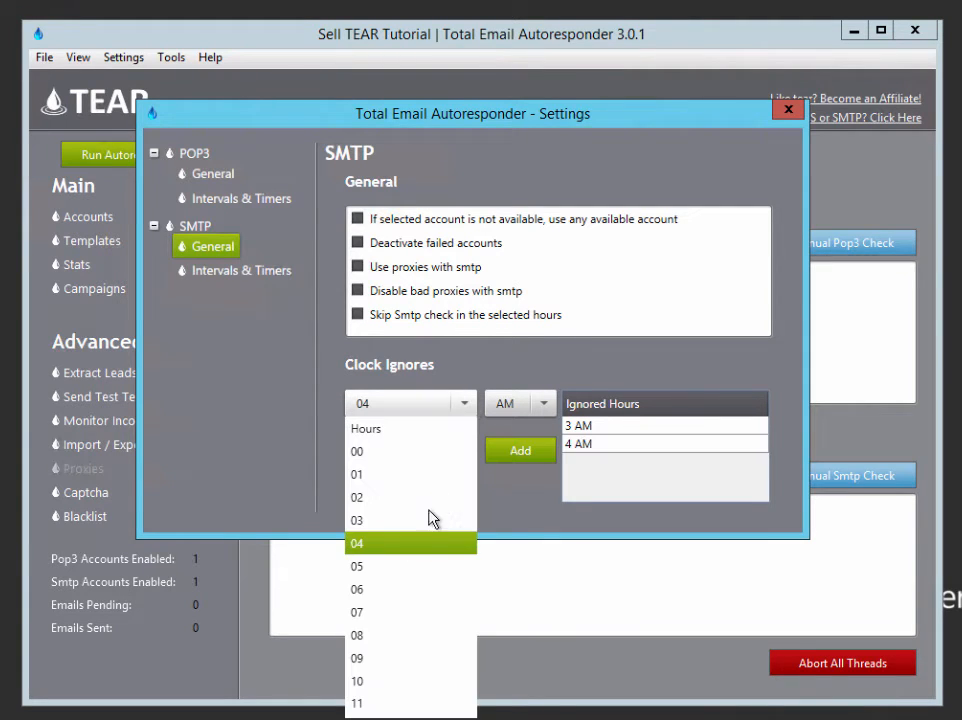
click(390, 566)
click(528, 453)
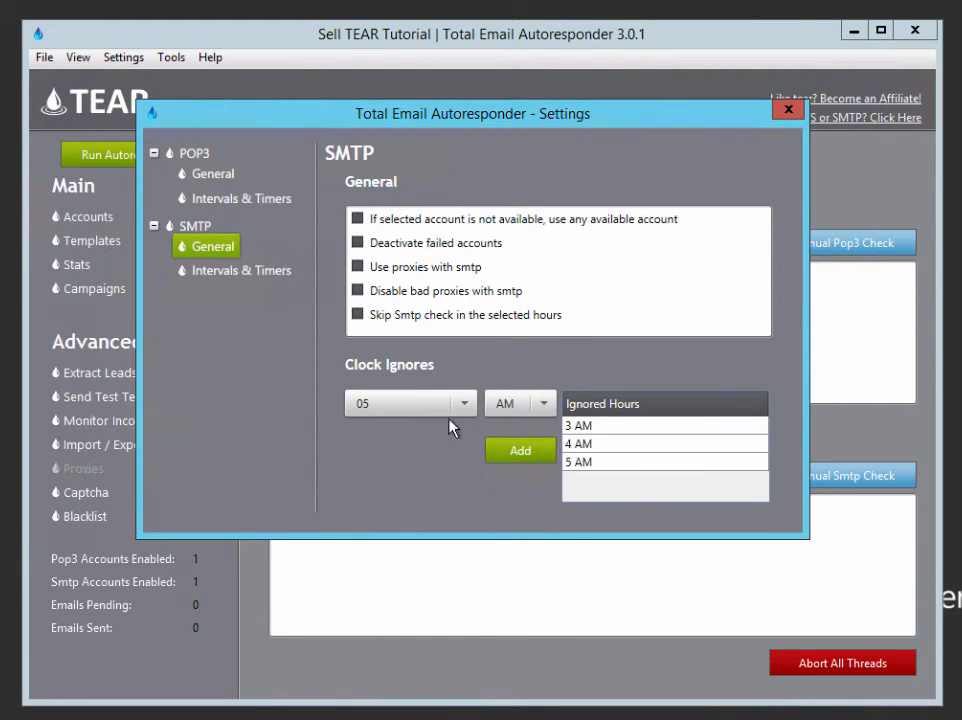
Step: Remove the 3, 4 and 5 AM ignored hours and show SMTP Intervals & Timers
click(604, 427)
click(512, 493)
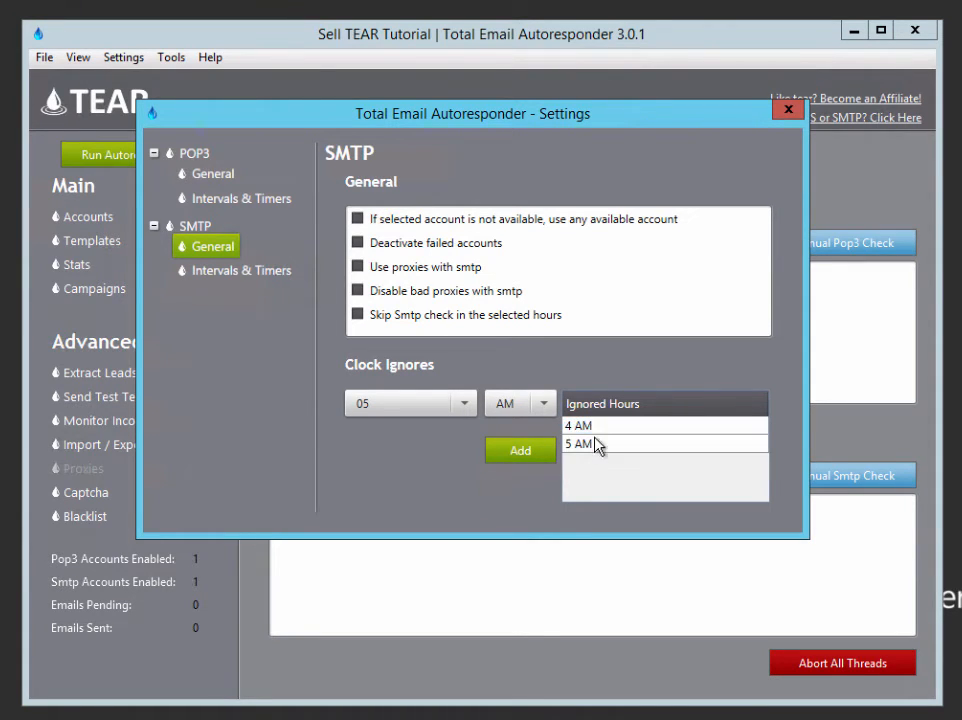
click(584, 426)
click(520, 490)
click(605, 427)
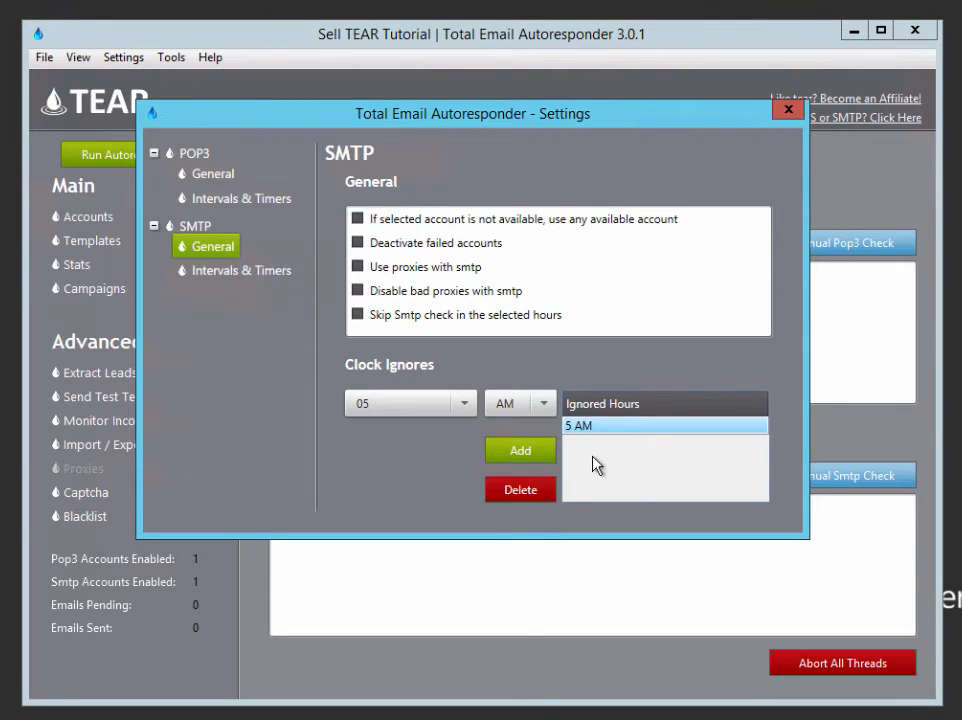
click(525, 493)
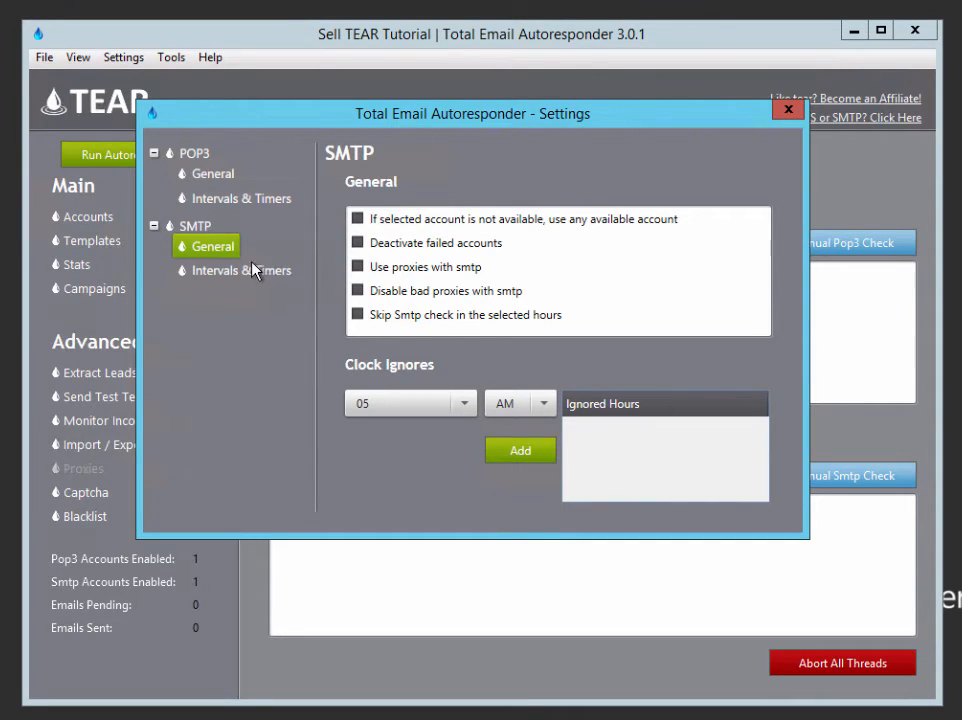
click(229, 273)
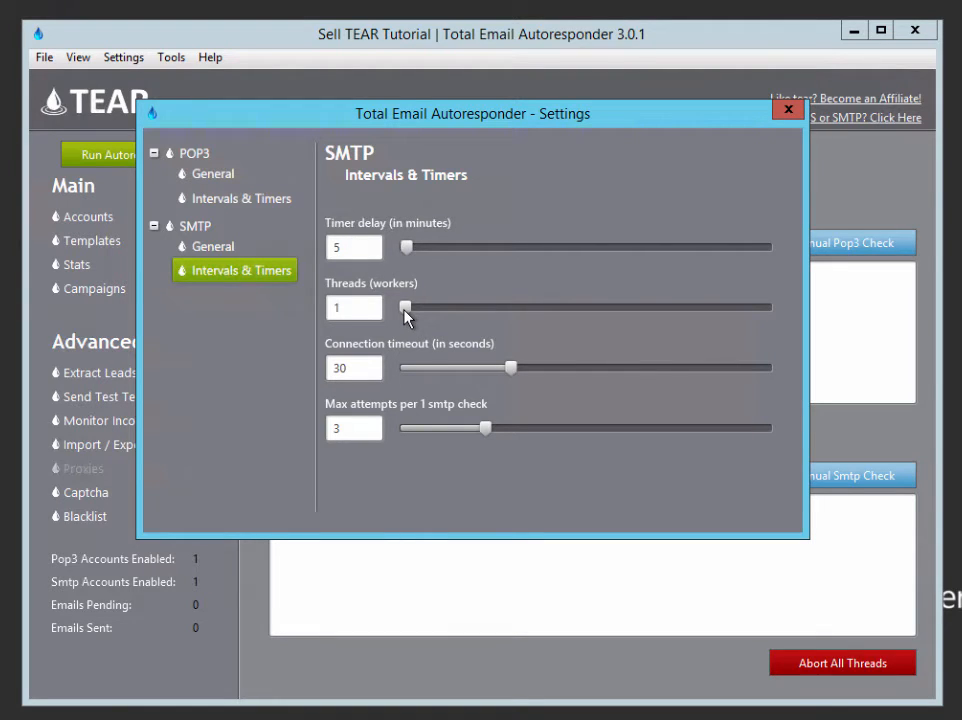
Step: Try SMTP worker thread values of 3 and 6, then close the Settings window
drag(418, 313, 437, 313)
drag(447, 310, 408, 318)
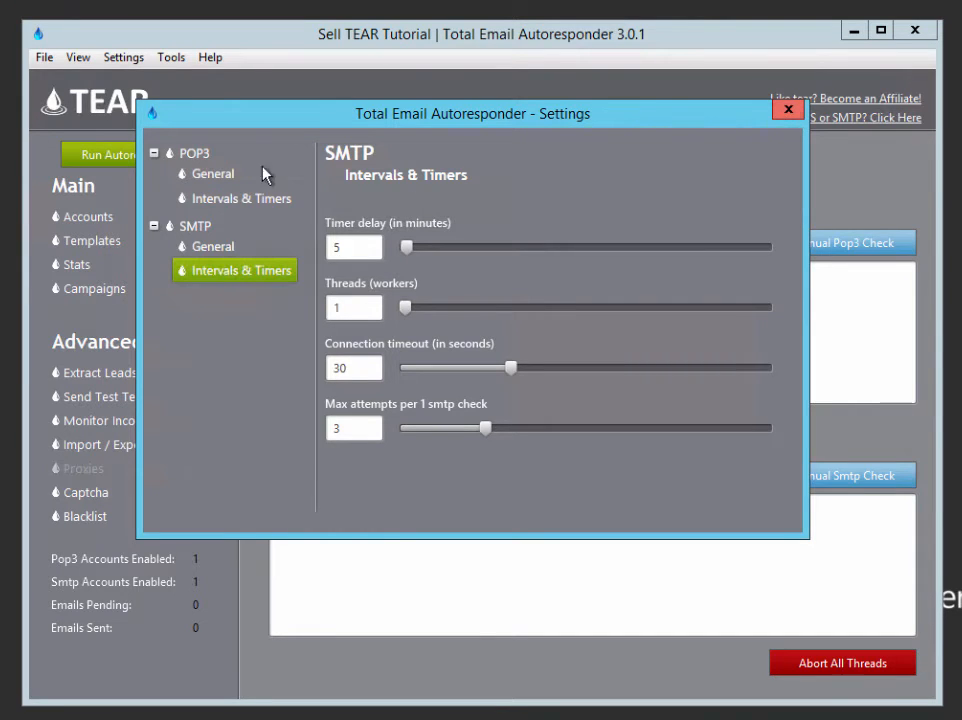
click(788, 110)
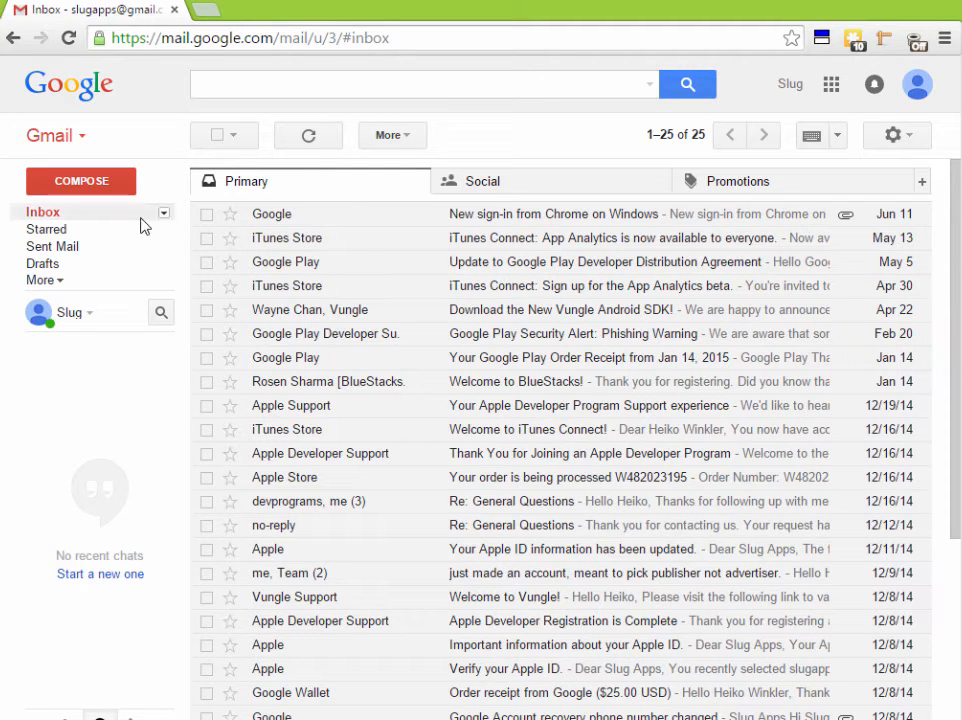
Step: Start a new Gmail message addressed to the ad's contact e-mail copied from Notepad
click(103, 184)
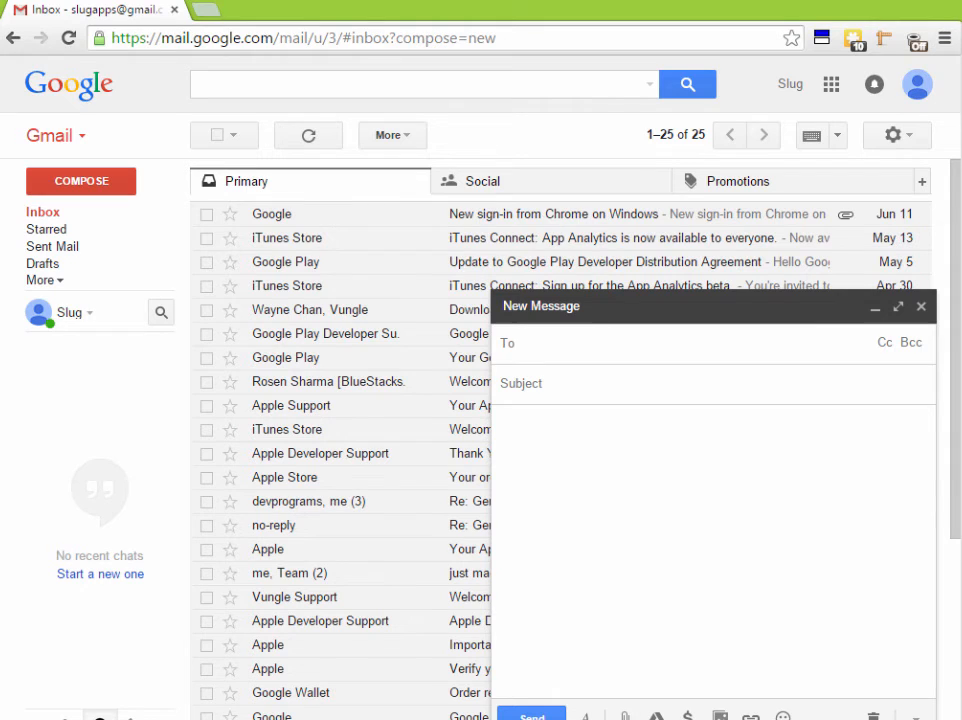
drag(0, 40, 174, 136)
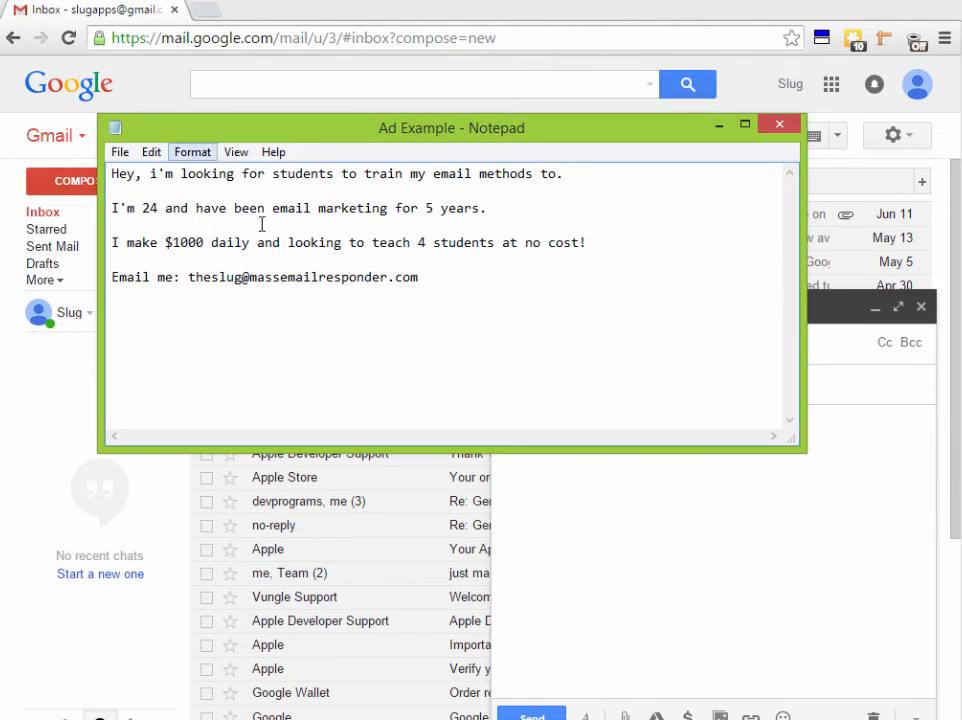
click(496, 274)
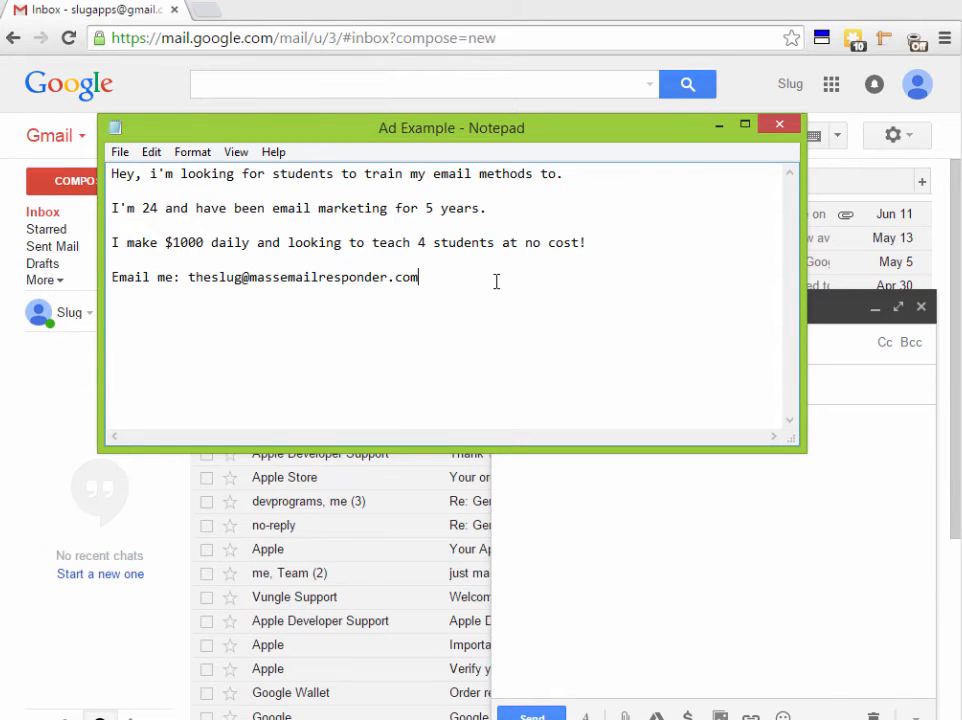
drag(419, 279, 191, 289)
key(ctrl+c)
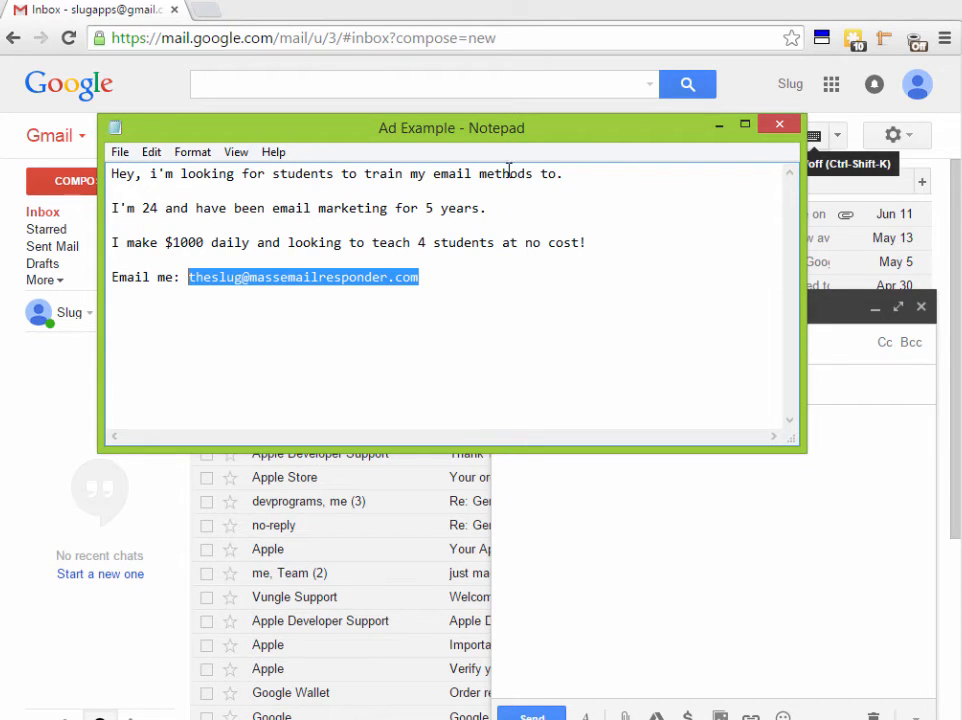
drag(565, 132, 0, 238)
click(599, 345)
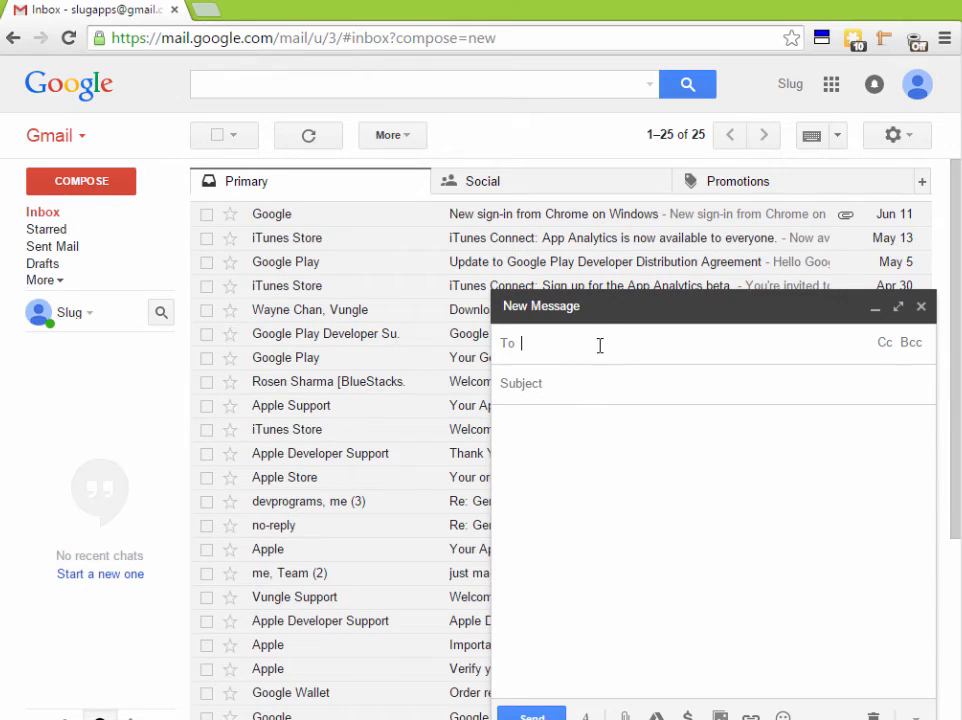
key(ctrl+v)
Step: Send it with subject 'hey saw your ad' and a body about wanting email marketing info
click(594, 391)
text(hey)
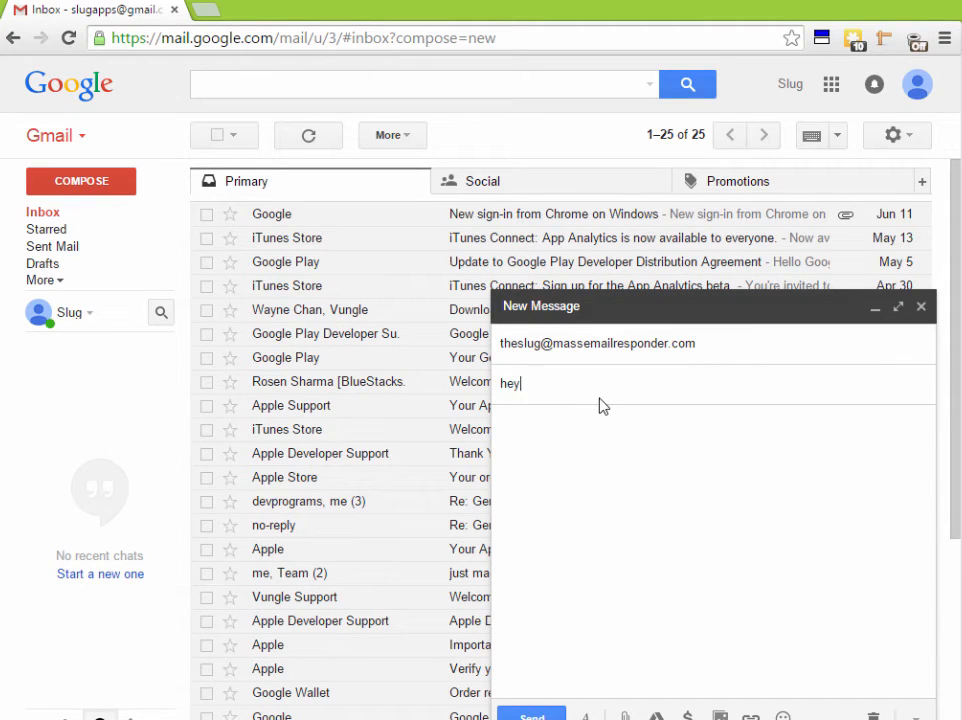
text( saw your ad)
click(697, 438)
text(always been inter)
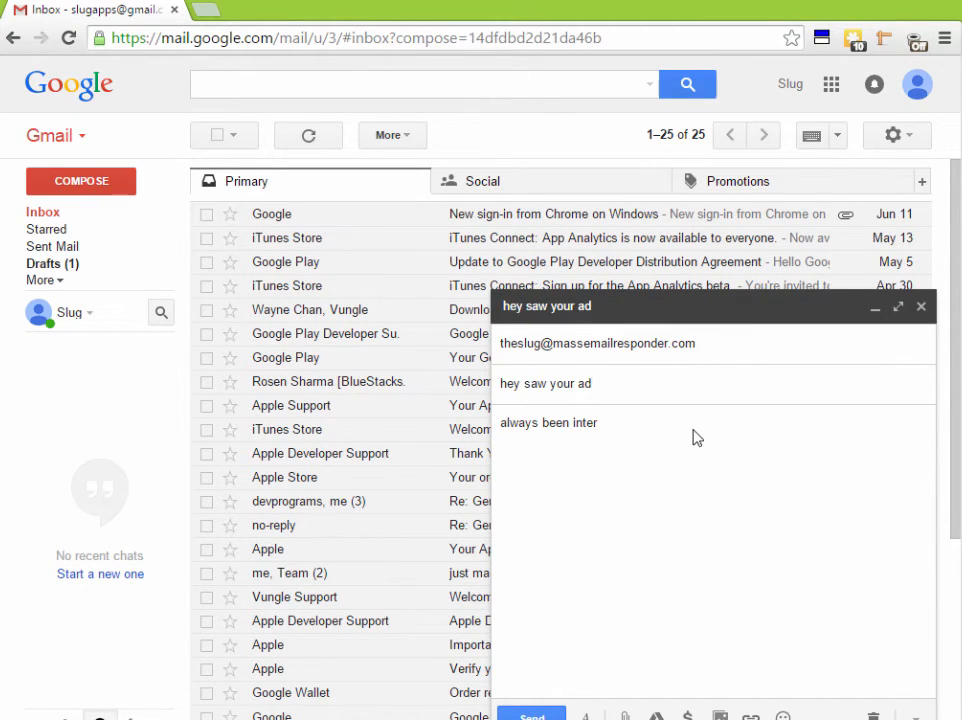
text(ested in email marketing, tell me mor)
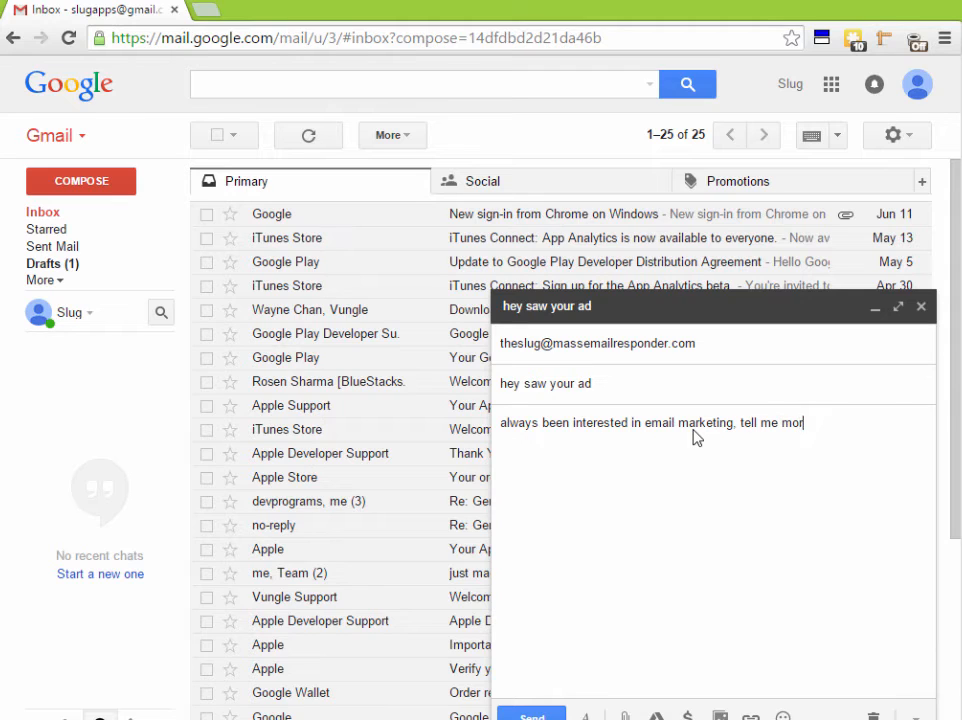
text(e I need money!!)
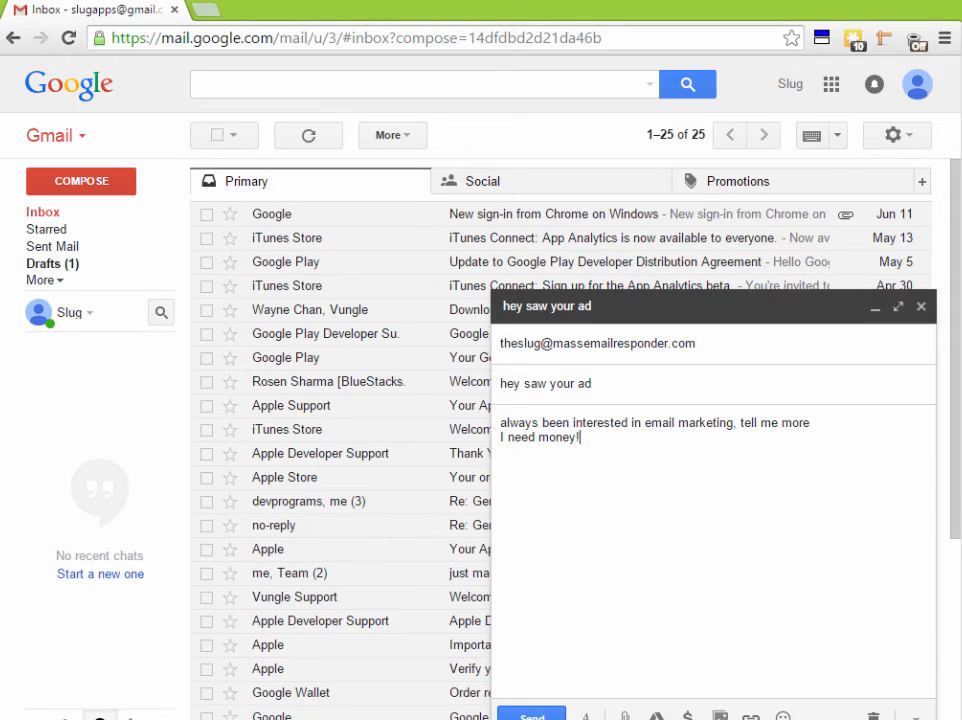
key(ctrl+Return)
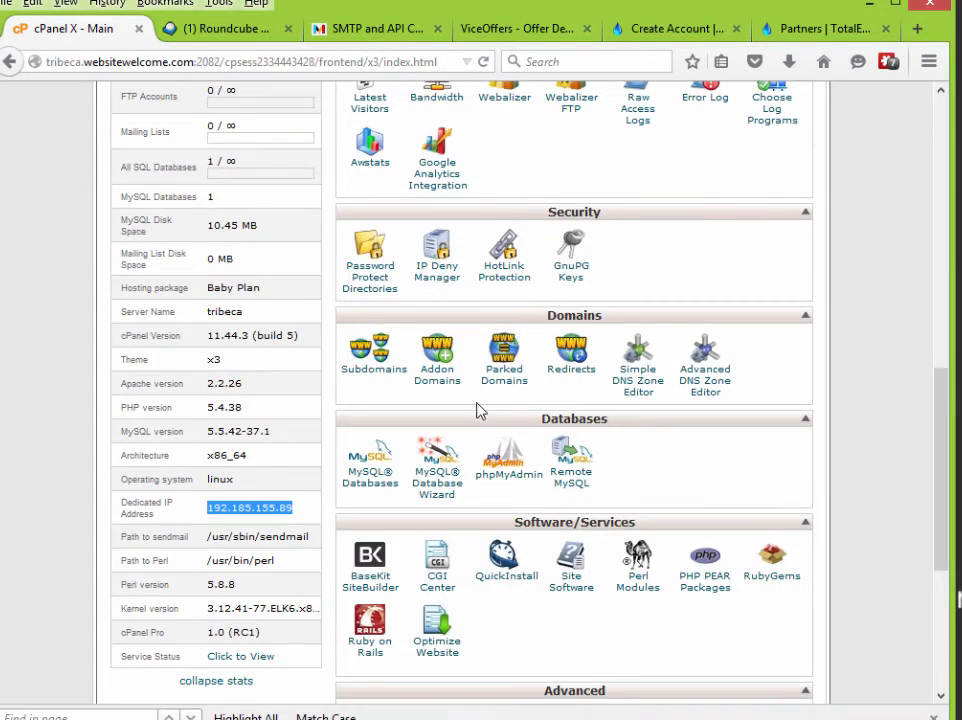
Step: Go to cPanel's Email Accounts page and check the last mailbox's extra actions list
scroll(477, 410, up, 10)
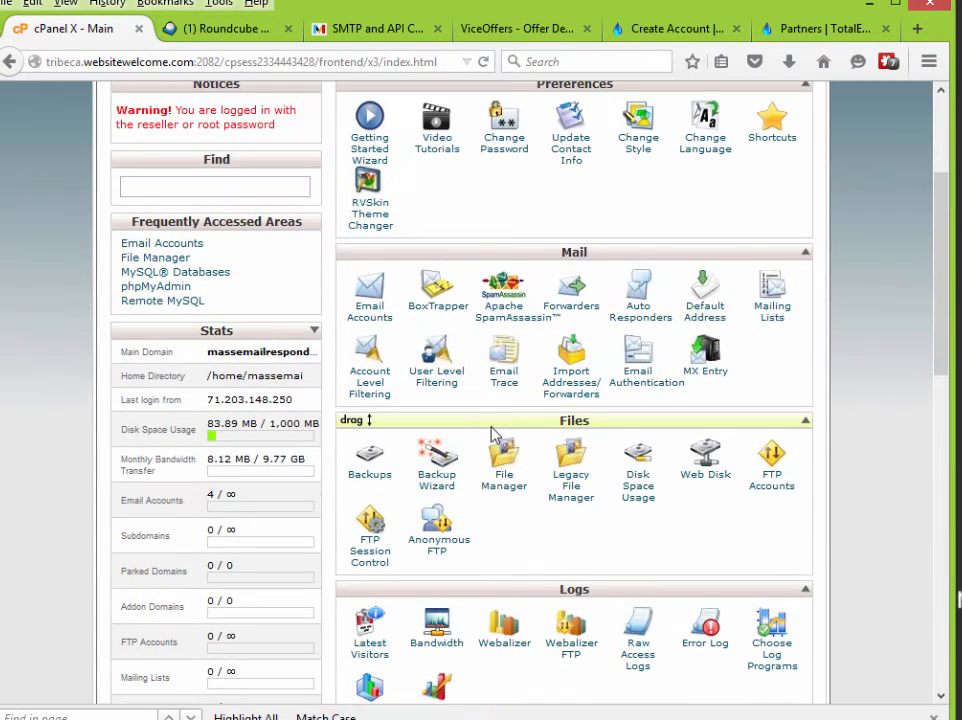
scroll(432, 363, up, 3)
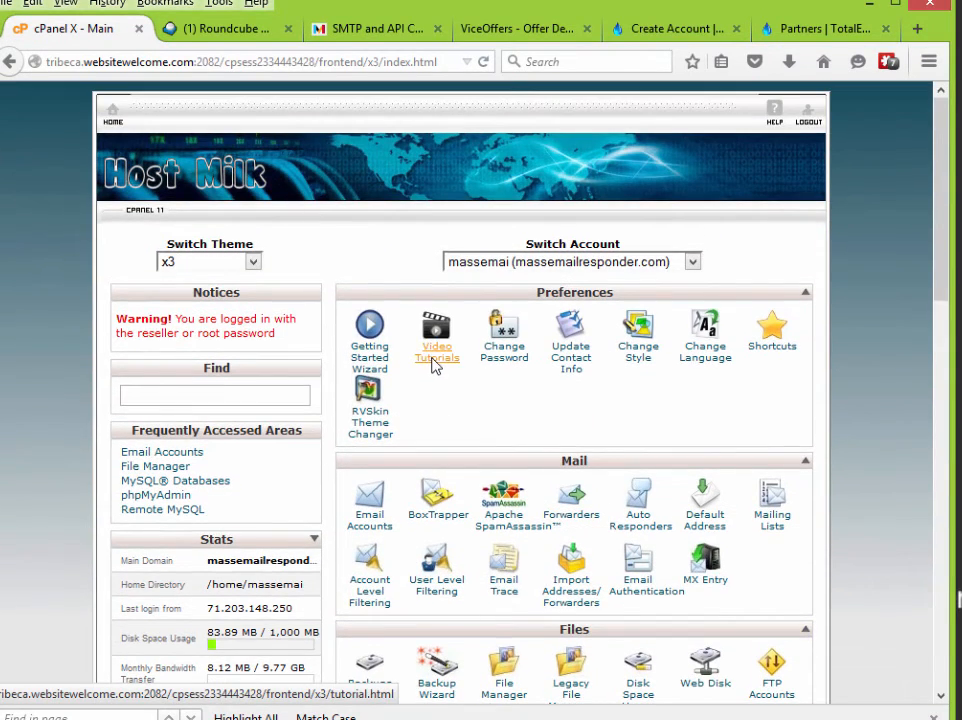
scroll(507, 472, down, 2)
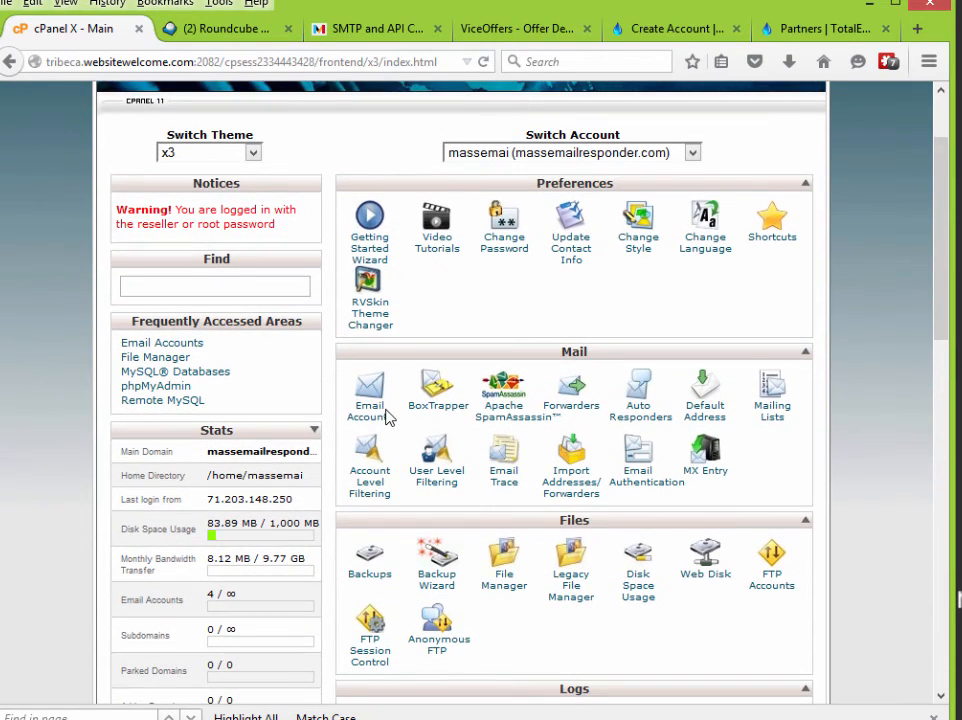
click(490, 422)
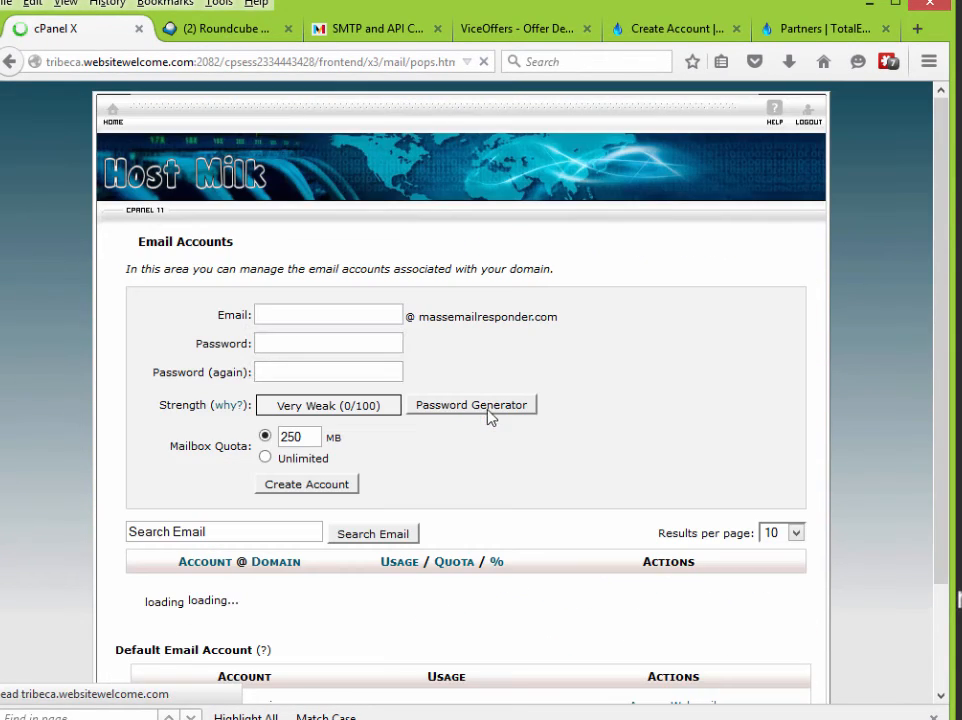
scroll(455, 400, down, 4)
scroll(445, 392, down, 1)
scroll(157, 279, up, 5)
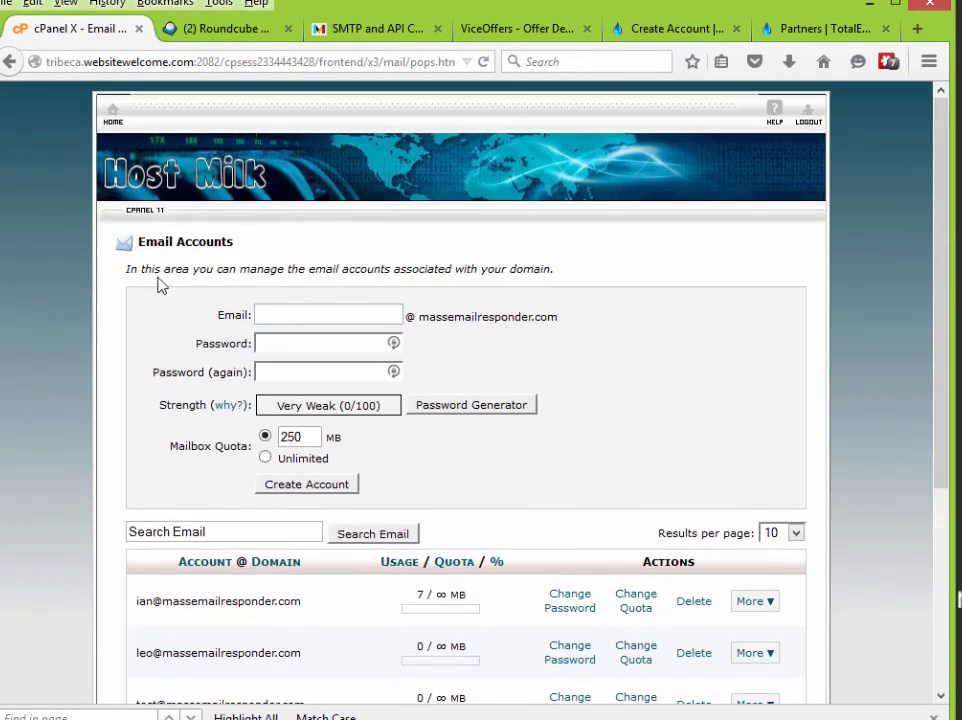
scroll(197, 497, down, 4)
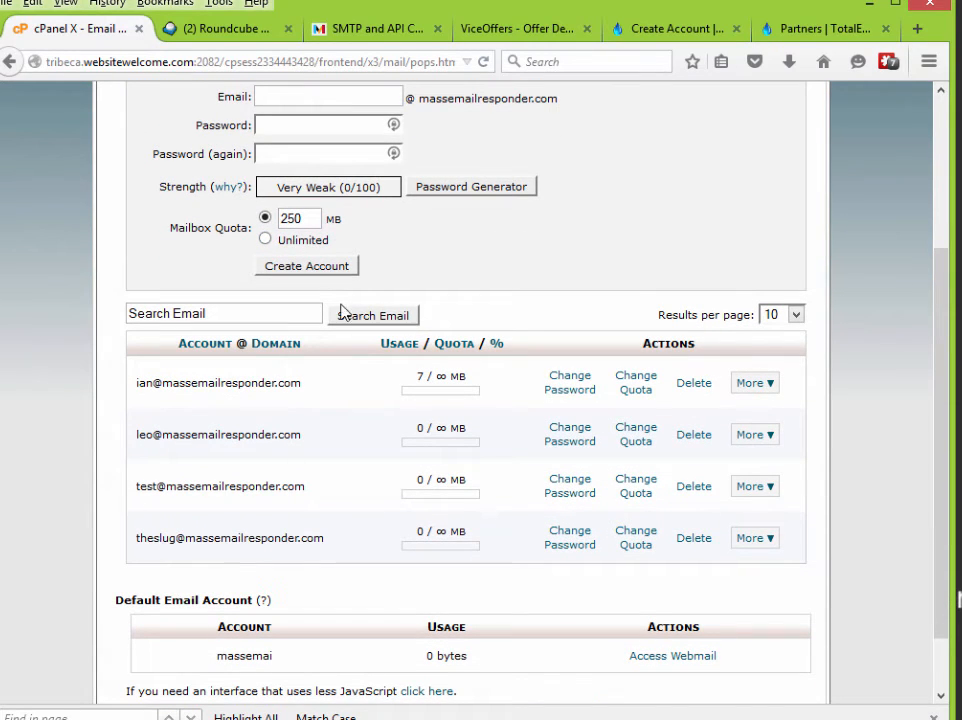
click(775, 541)
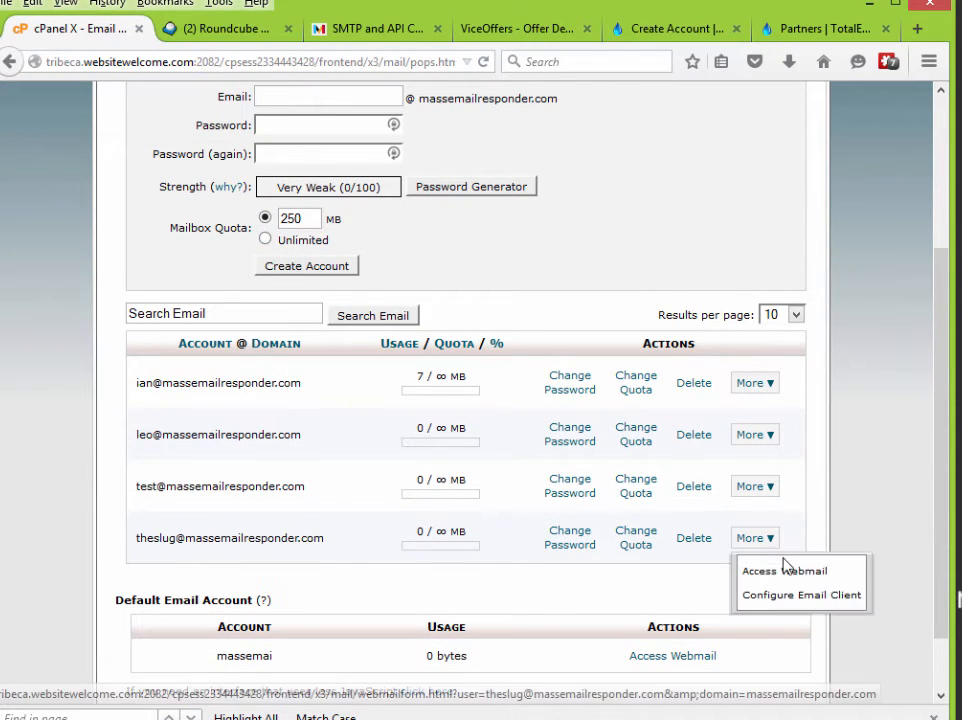
click(863, 498)
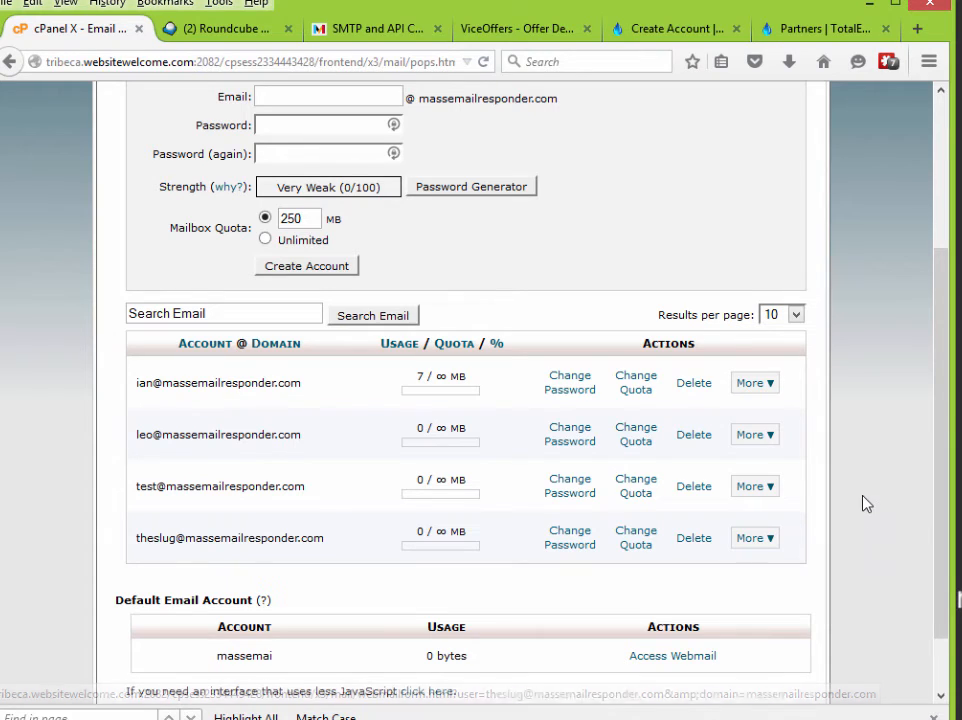
Step: Open the 'hey saw your ad' message in Roundcube, read its body, and go back
click(205, 28)
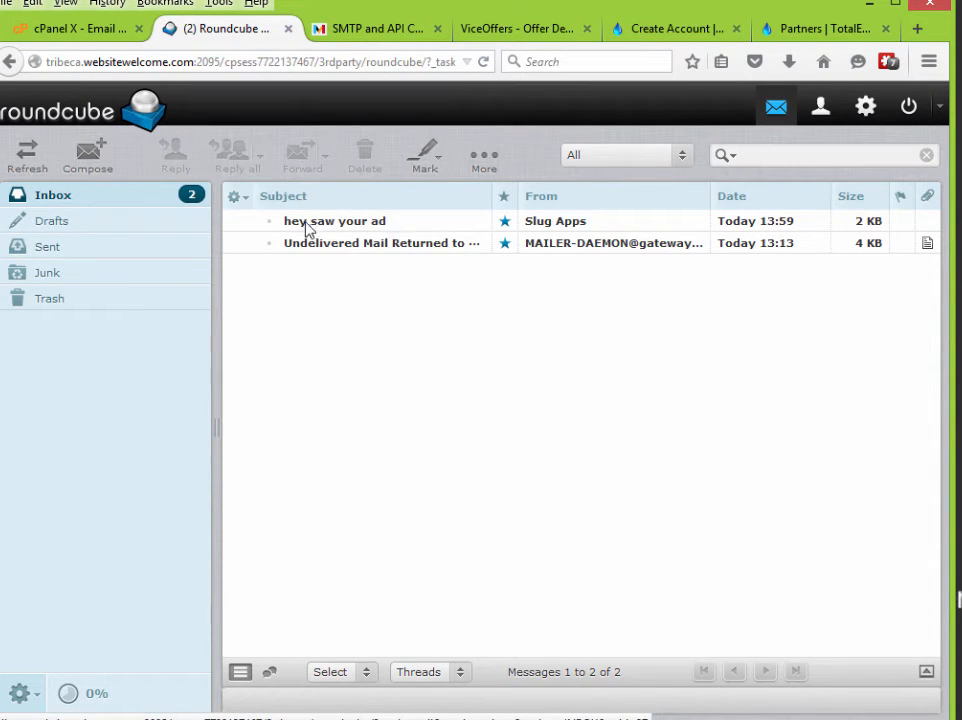
click(440, 228)
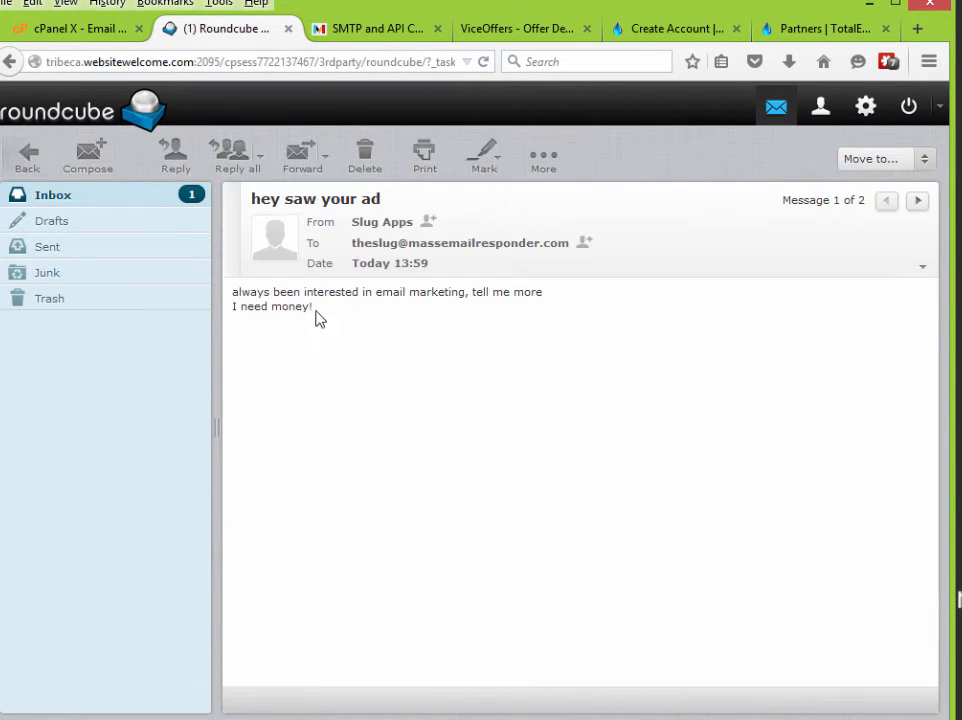
drag(318, 316, 236, 293)
click(357, 312)
click(38, 170)
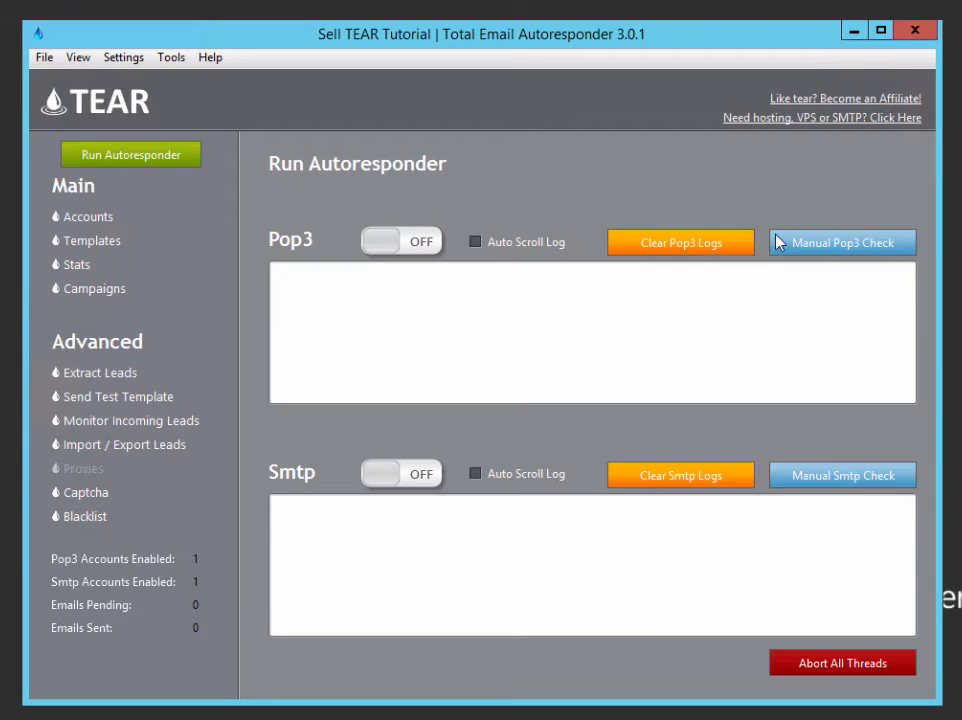
Step: Leave automatic Pop3 off and run a manual Pop3 check, matching the new mail to response 1
click(388, 249)
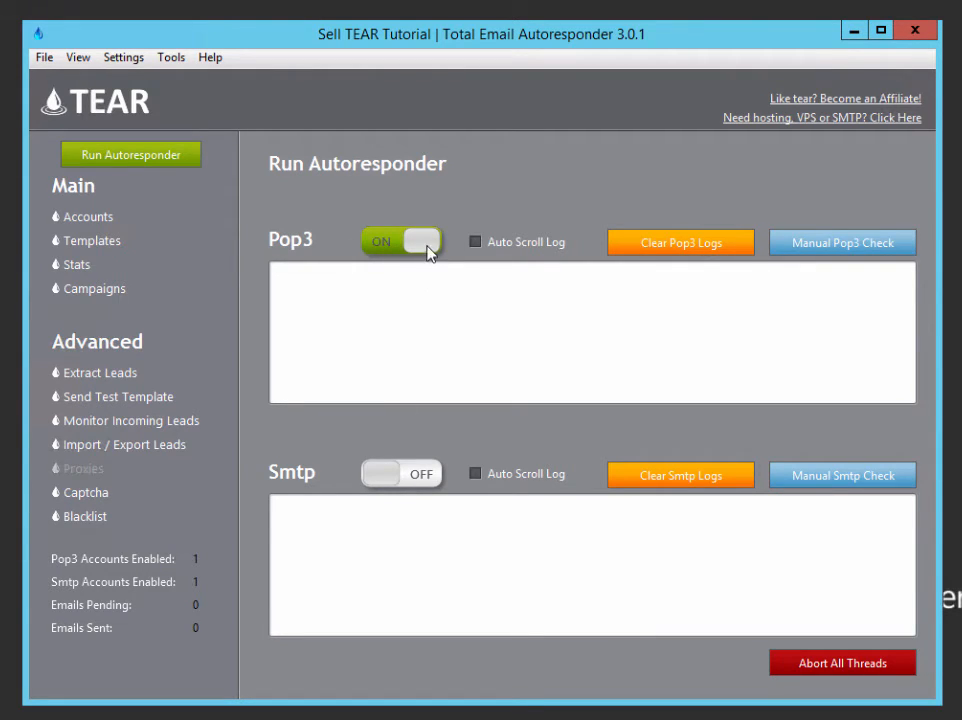
click(428, 249)
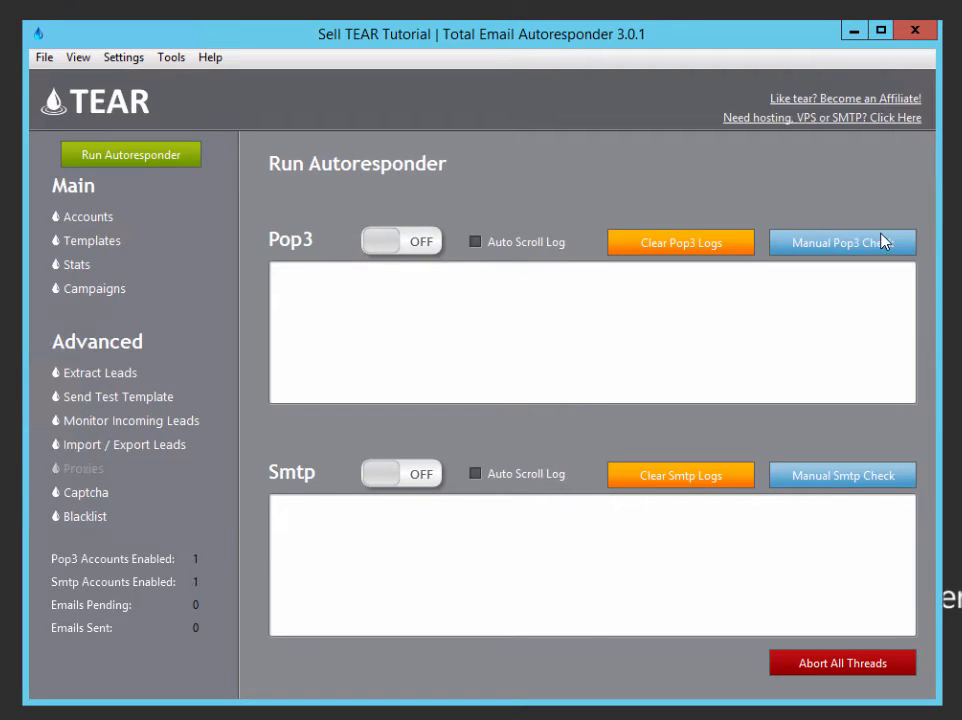
click(855, 250)
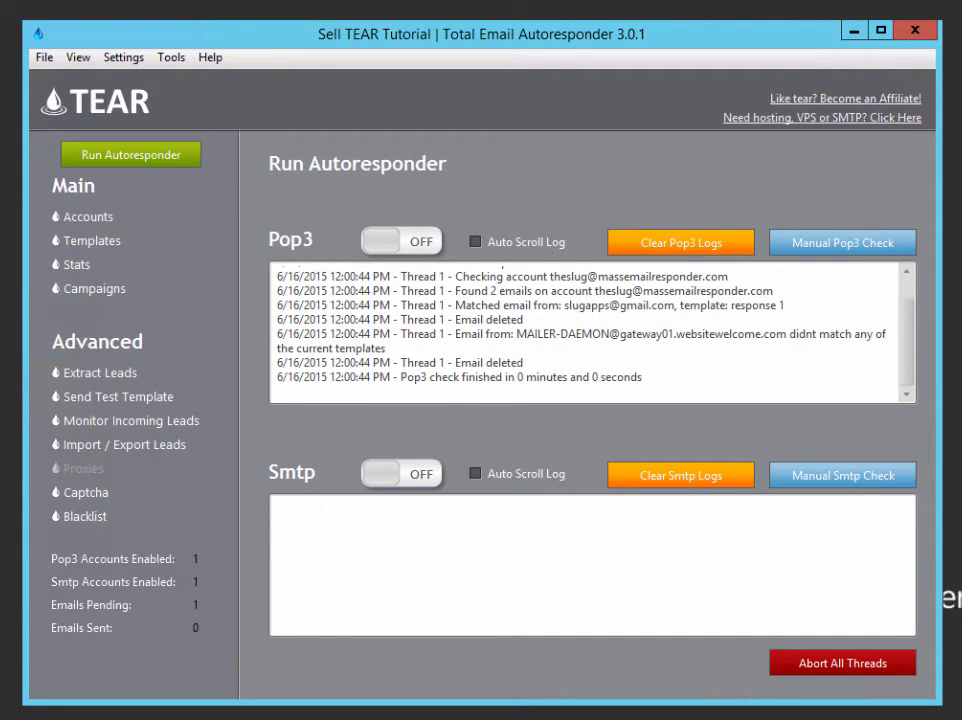
drag(2, 8, 598, 2)
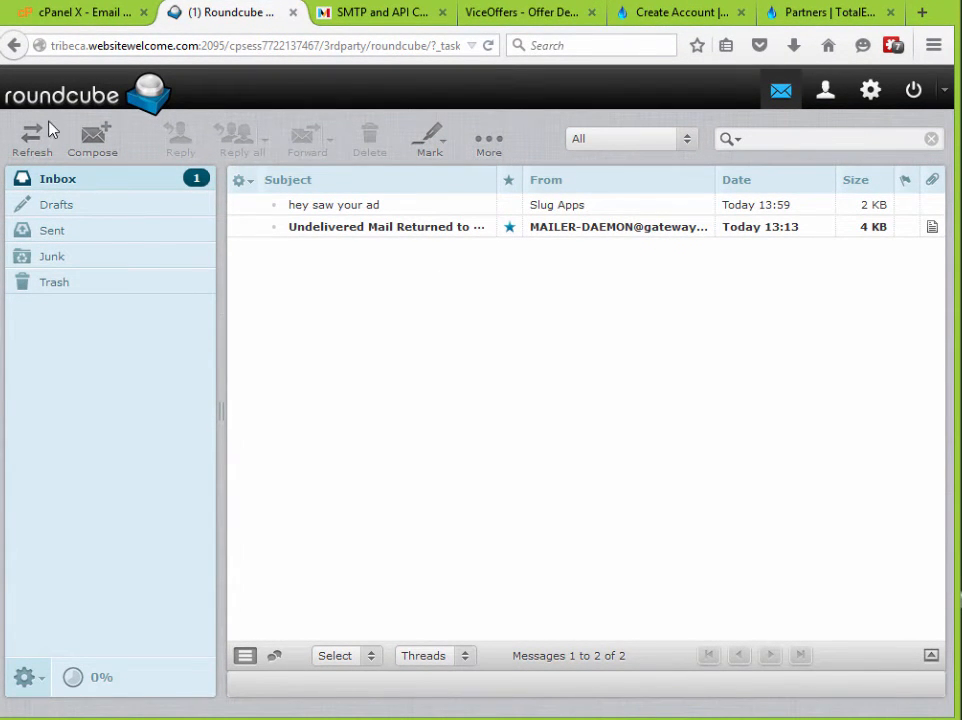
Step: Refresh the Roundcube inbox to confirm the processed messages are gone
click(28, 146)
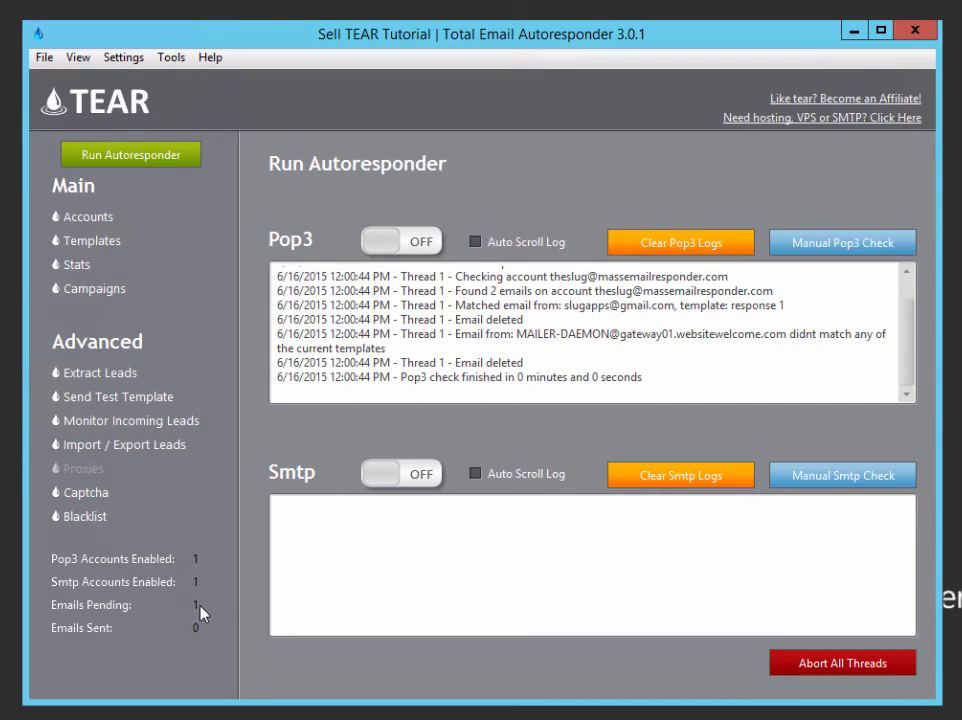
Step: Send the pending response 1 reply with Manual Smtp Check, then bring Gmail into view
click(826, 481)
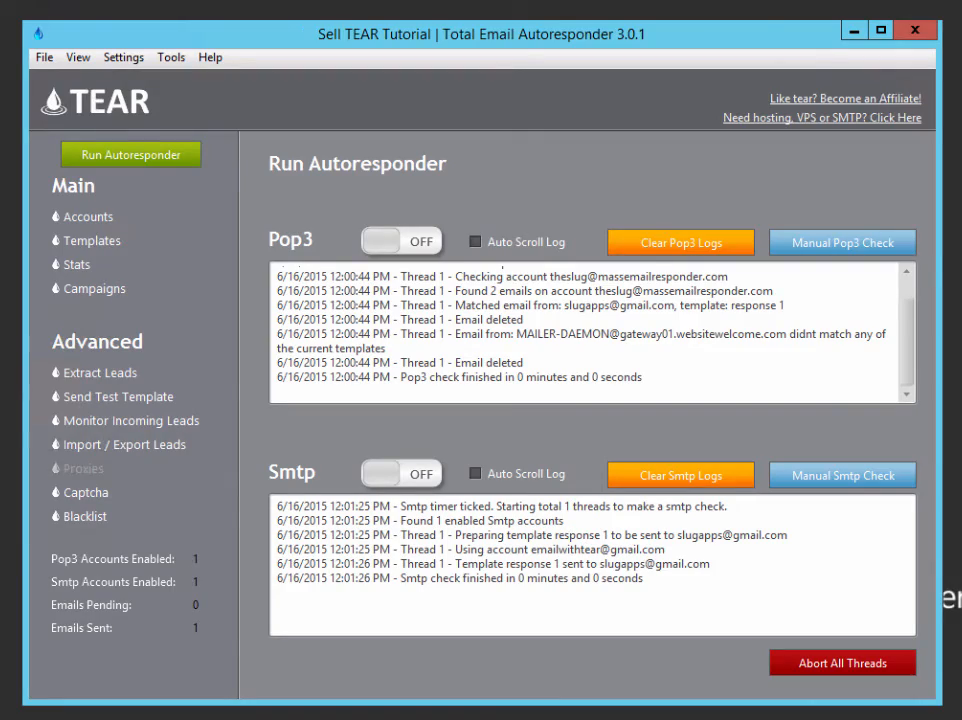
drag(0, 0, 509, 0)
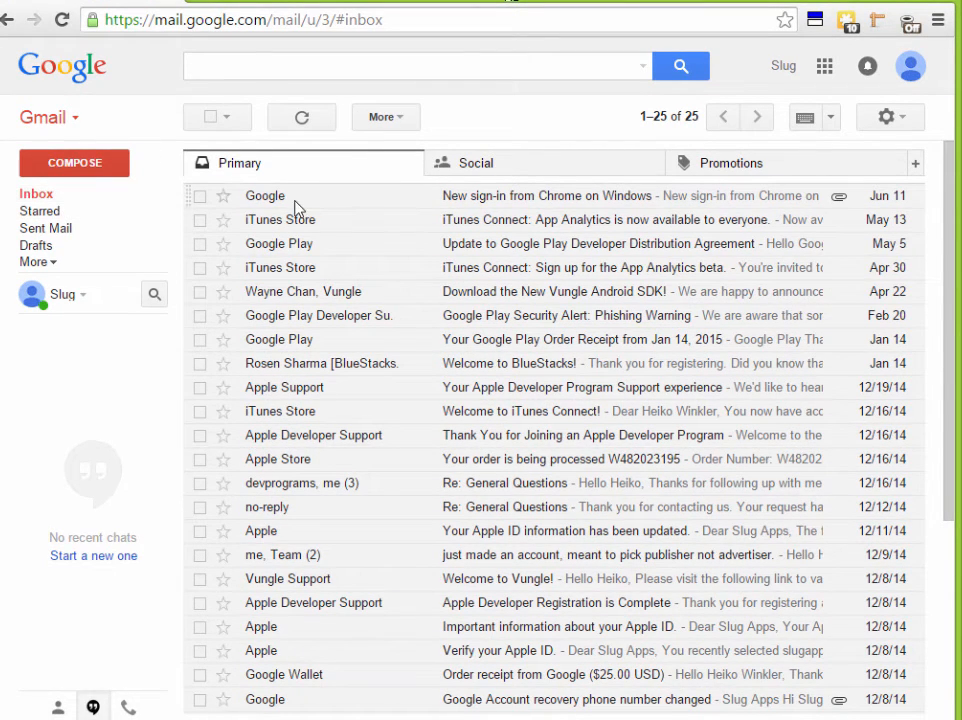
Step: Reload Gmail to confirm the autoresponder's reply arrived, and open TEAR's reply templates
click(302, 118)
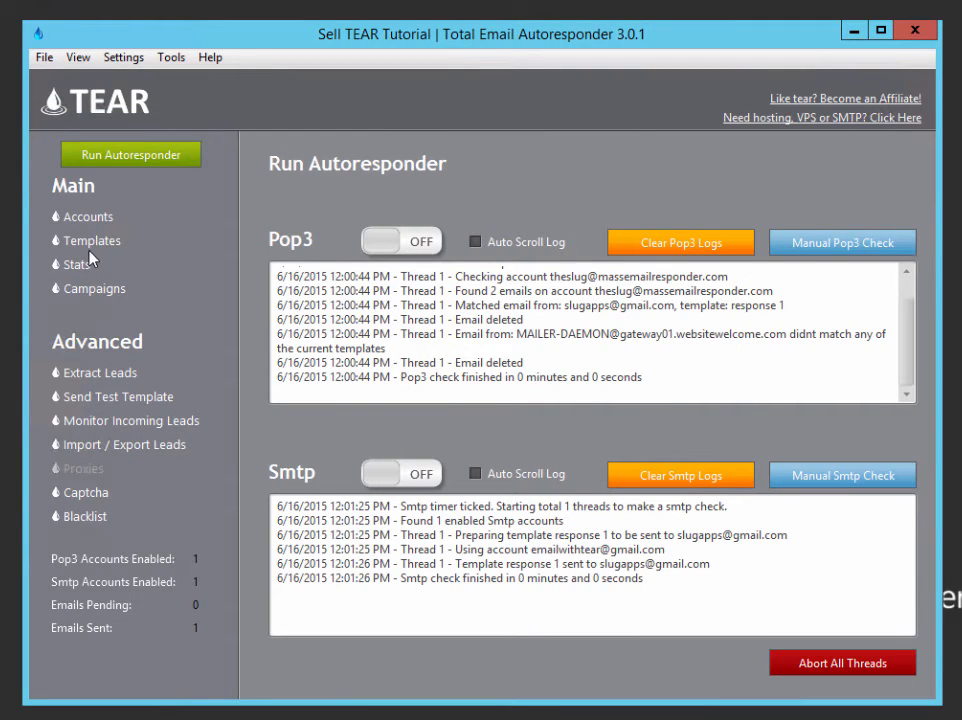
click(92, 240)
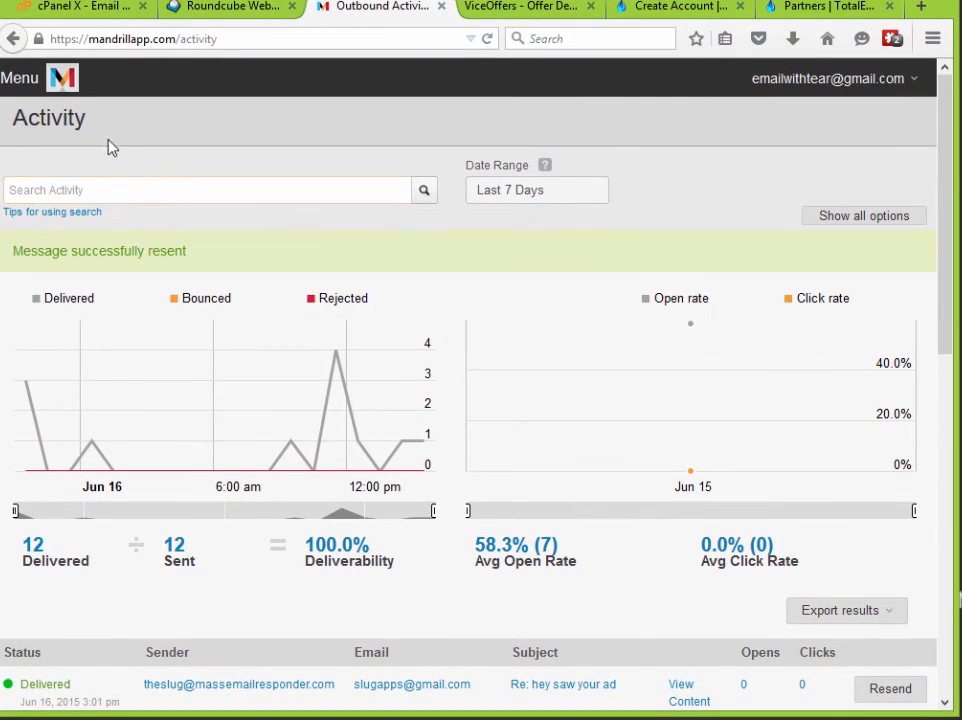
Step: Reload Mandrill's Outbound Activity log showing 13 of 13 delivered, then move Firefox aside
click(21, 78)
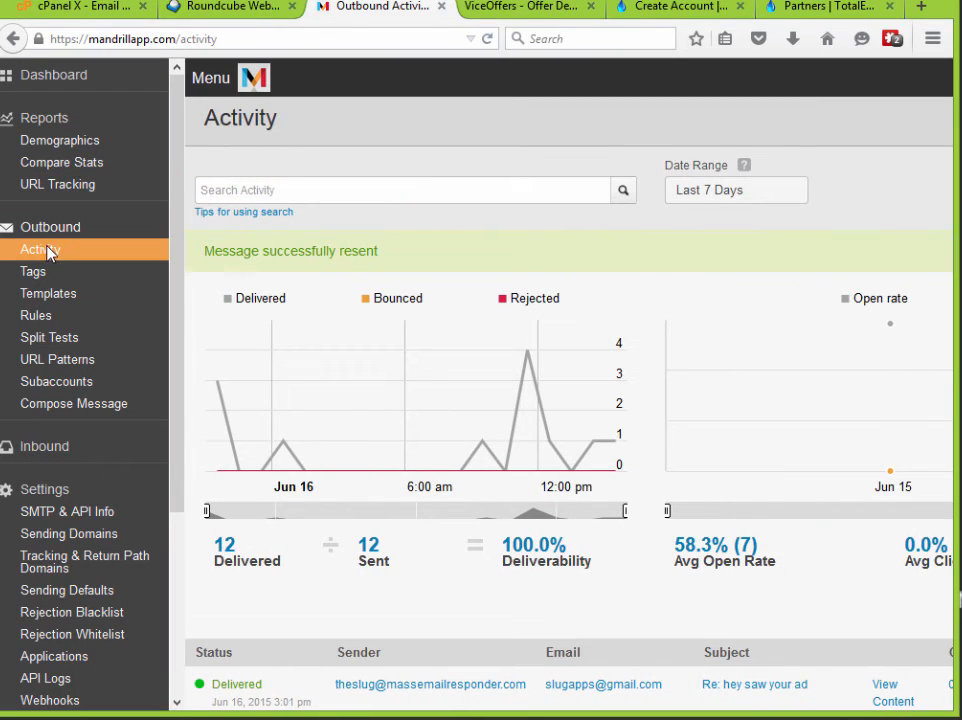
click(48, 240)
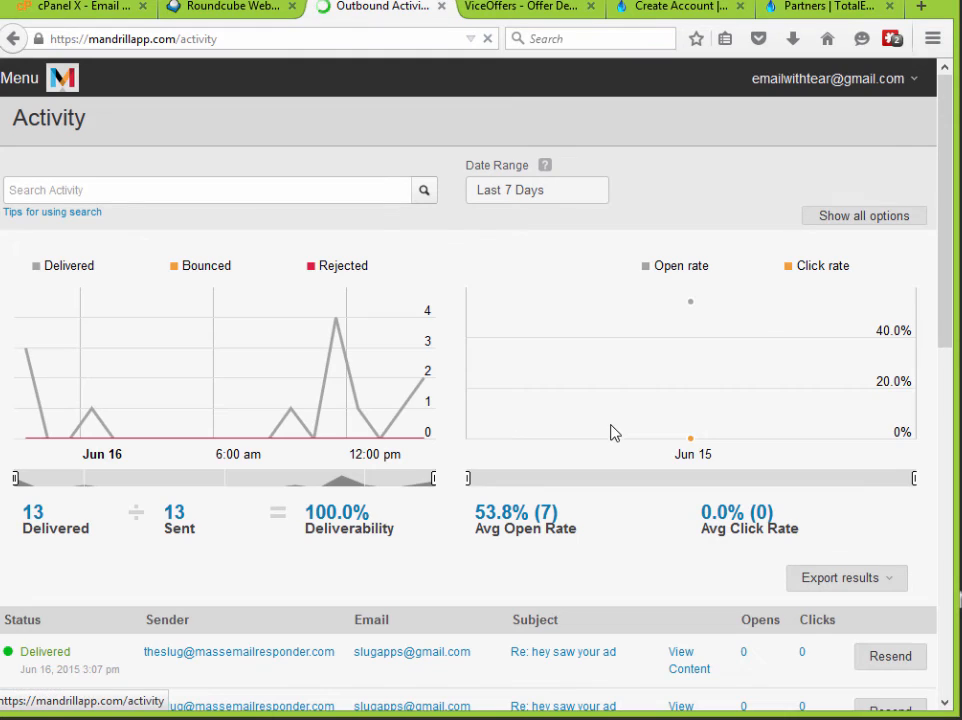
scroll(600, 440, down, 3)
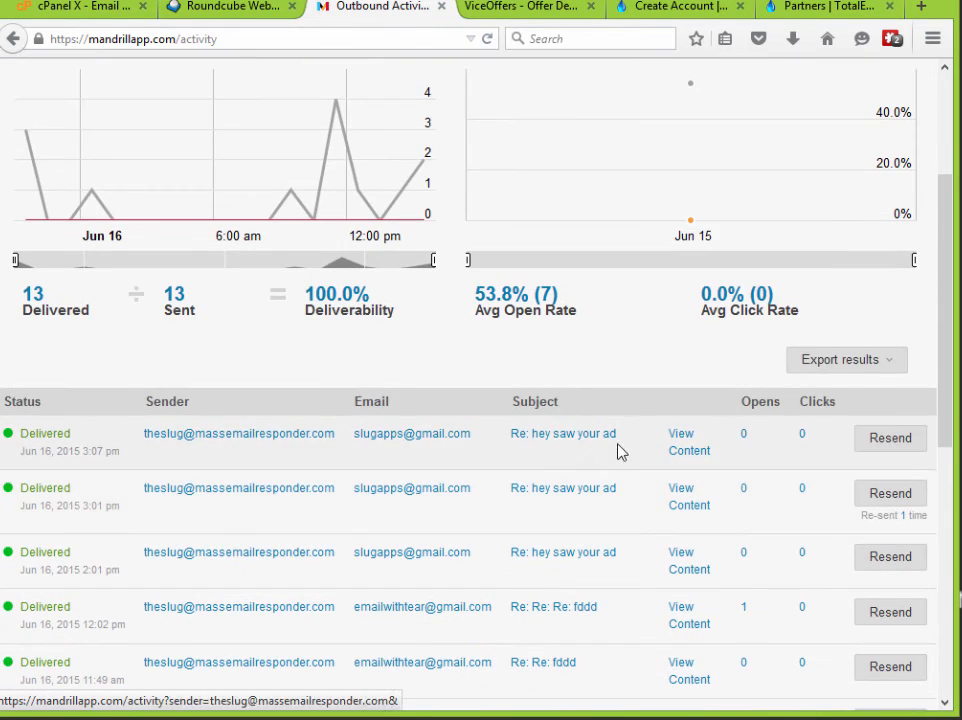
scroll(569, 509, up, 3)
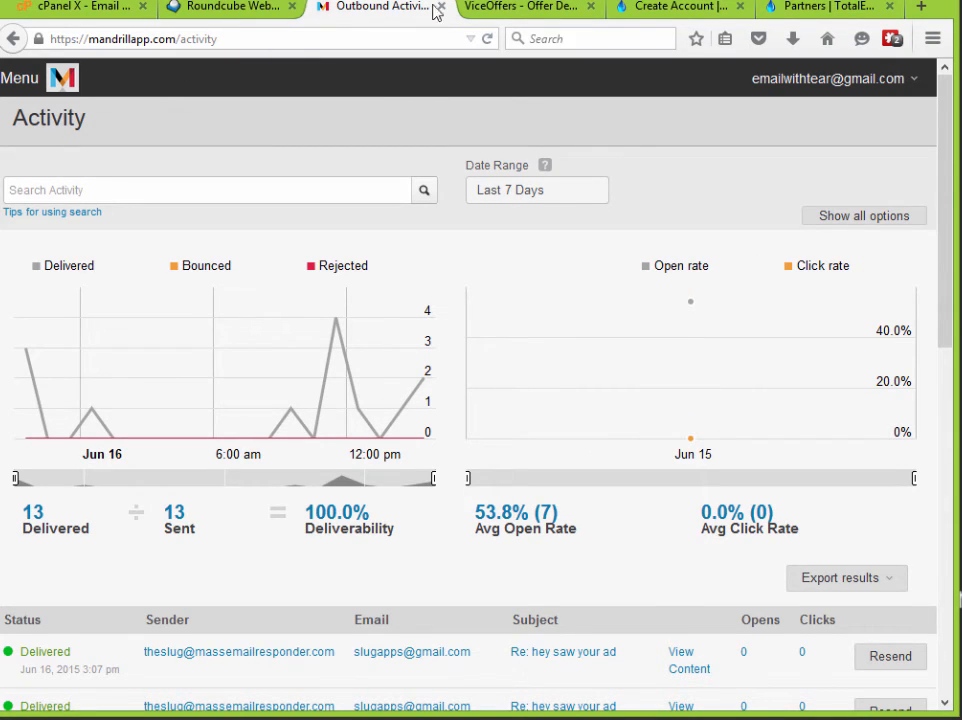
drag(480, 0, 0, 60)
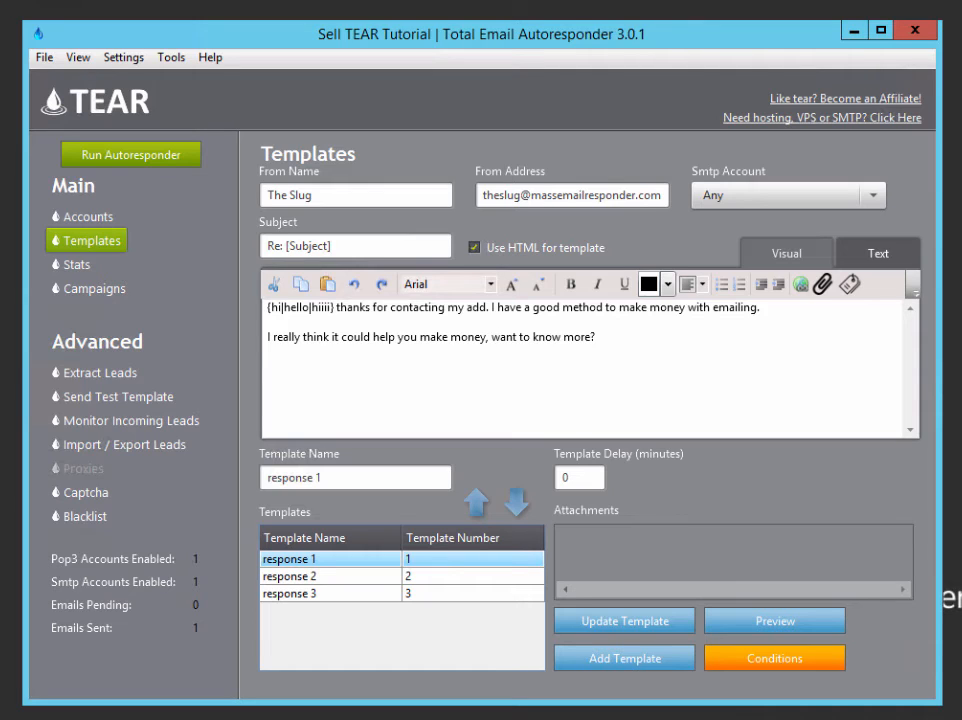
Step: Reply 'yes i want to know more!!!!' to the autoresponder's 'hey saw your ad' message in Gmail
drag(0, 0, 708, 4)
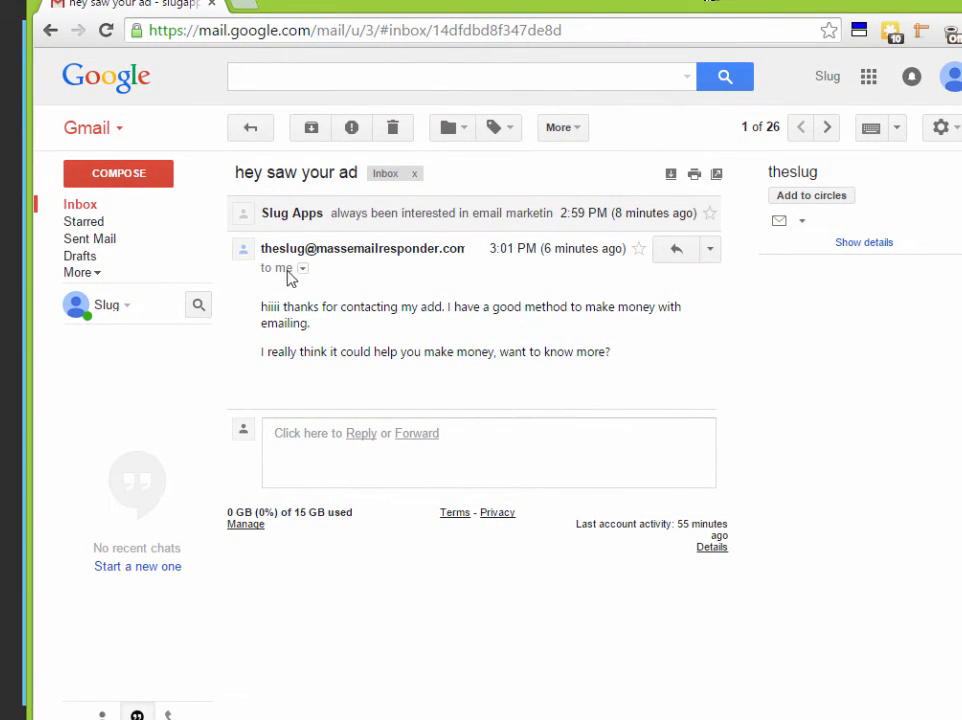
mouse_move(266, 258)
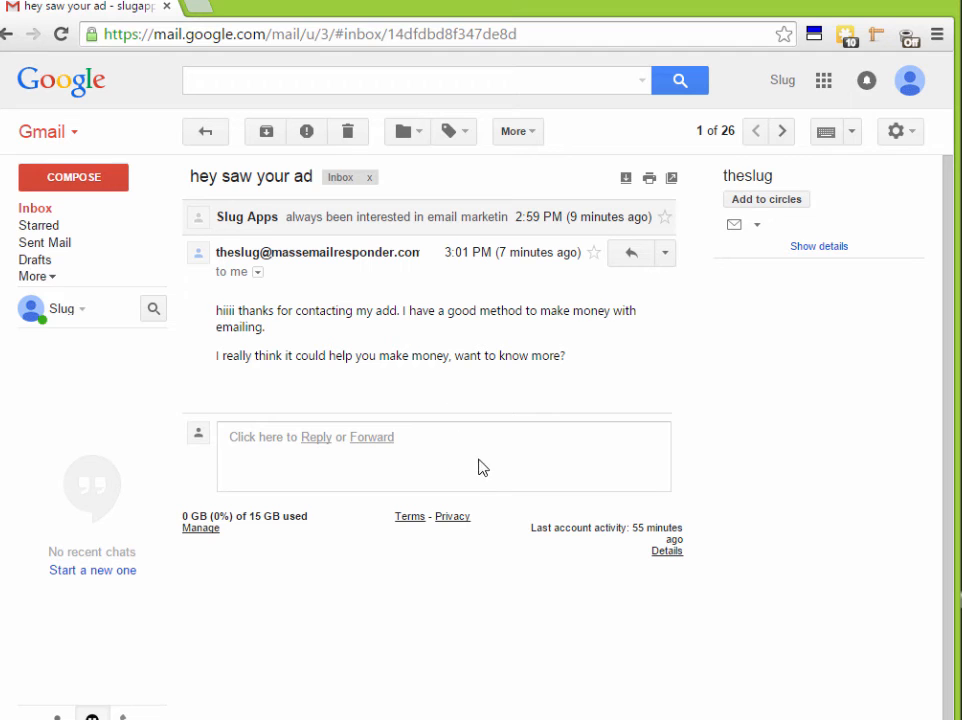
click(480, 468)
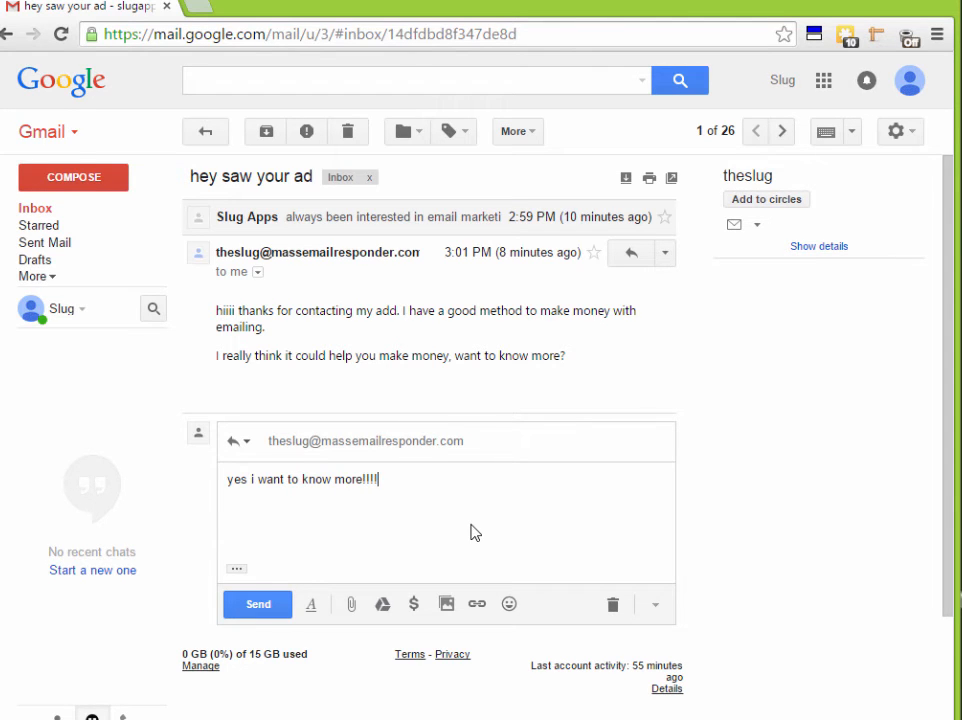
click(260, 606)
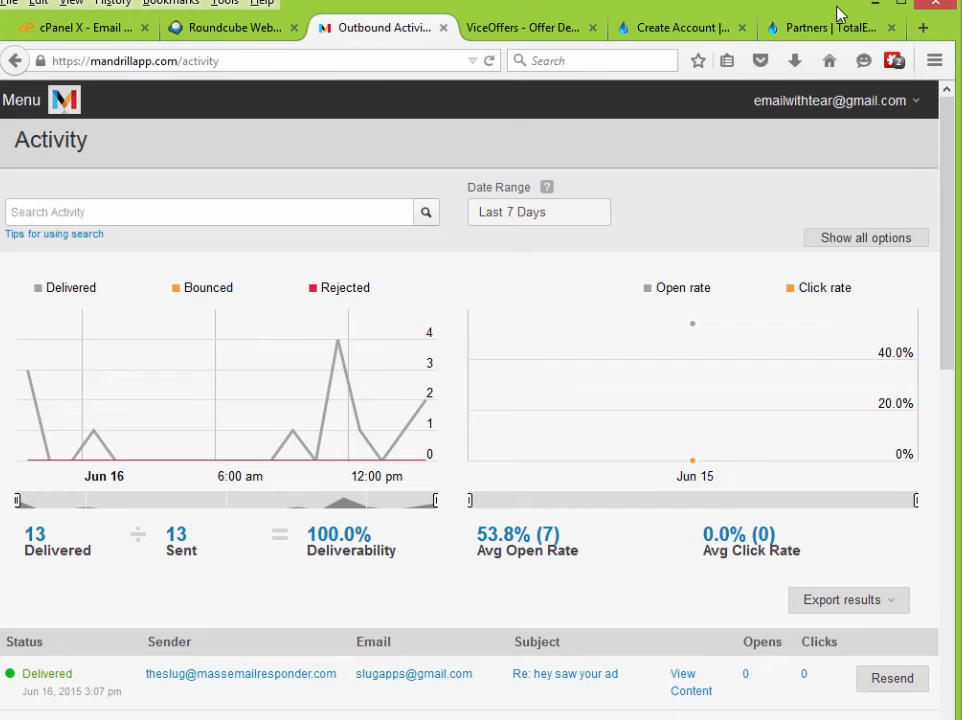
click(255, 28)
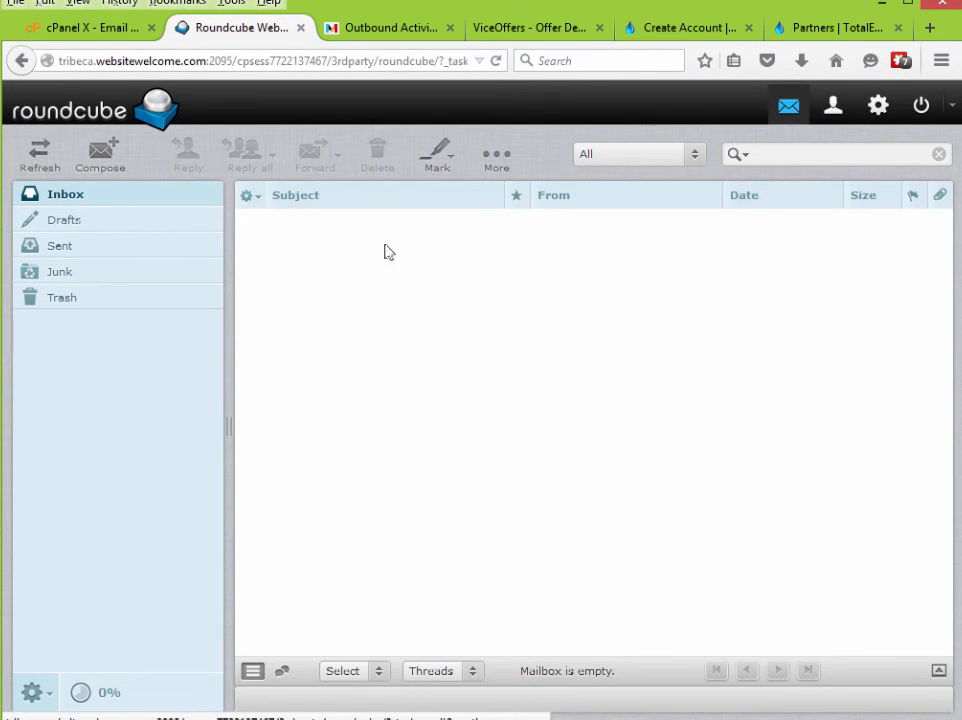
Step: Refresh Roundcube and run TEAR's Manual Pop3 Check to pick up the lead's reply
click(38, 156)
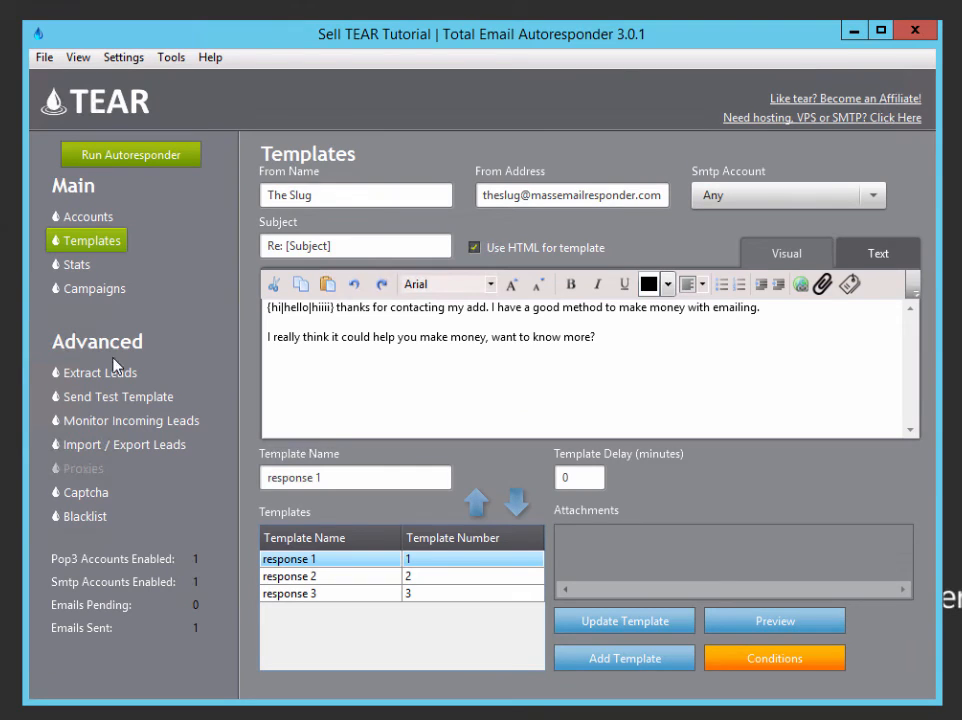
click(127, 155)
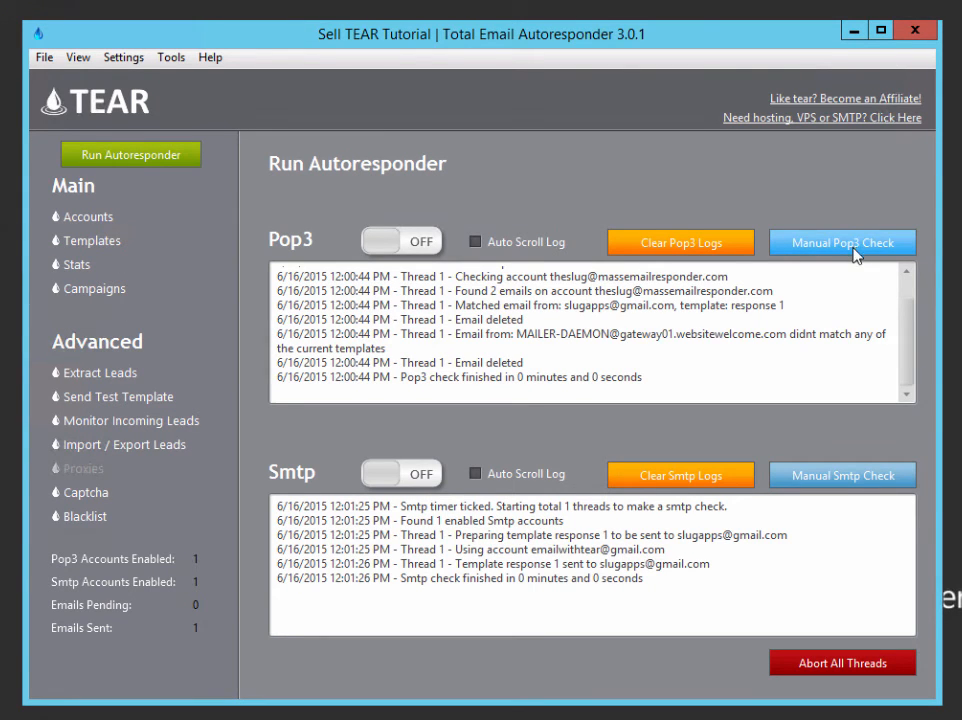
click(855, 255)
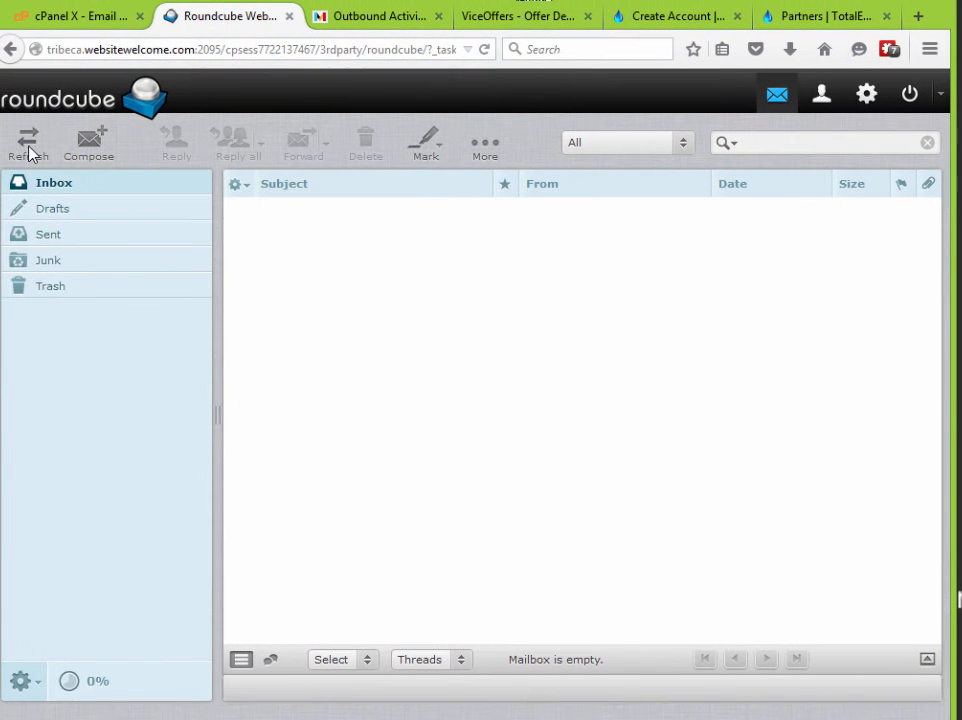
Step: Refresh Roundcube again and send template response 2 via Manual Smtp Check, making 3 sent
click(29, 148)
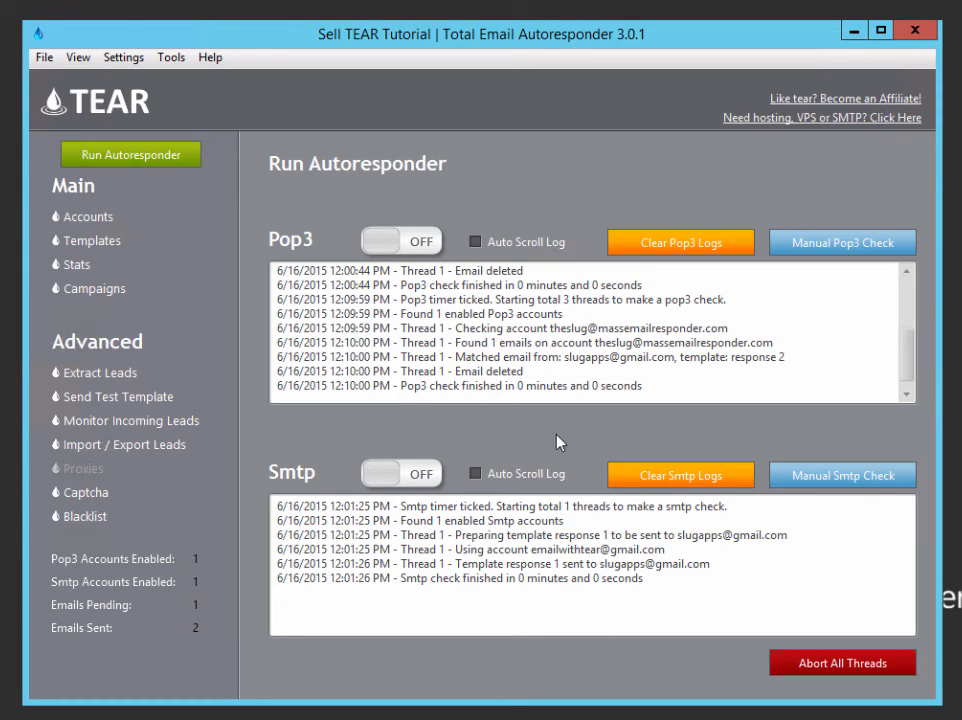
click(880, 480)
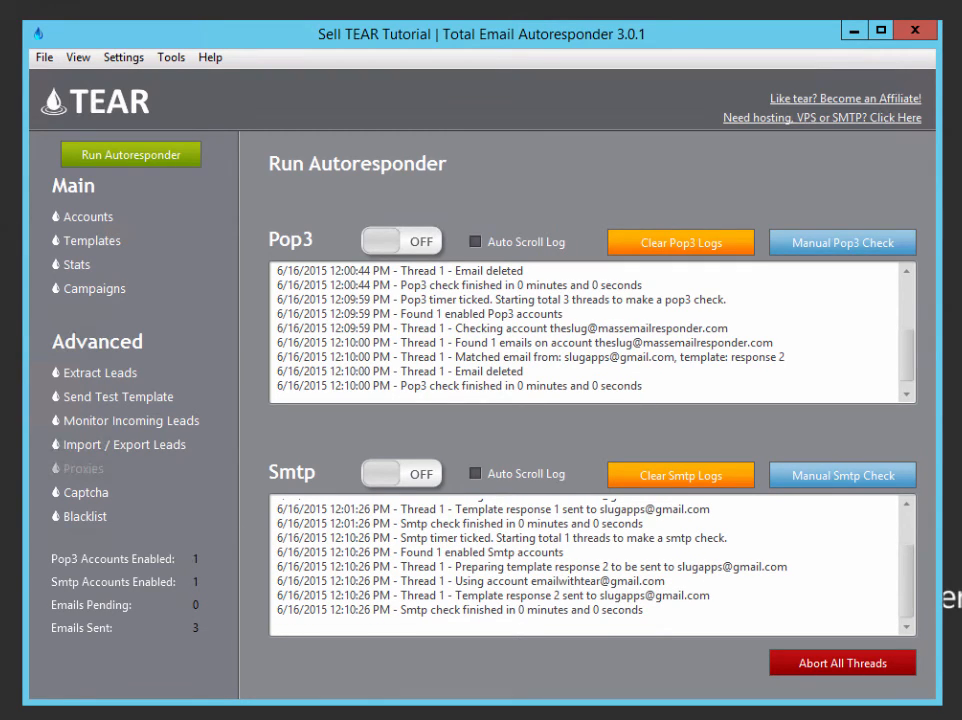
drag(0, 8, 387, 14)
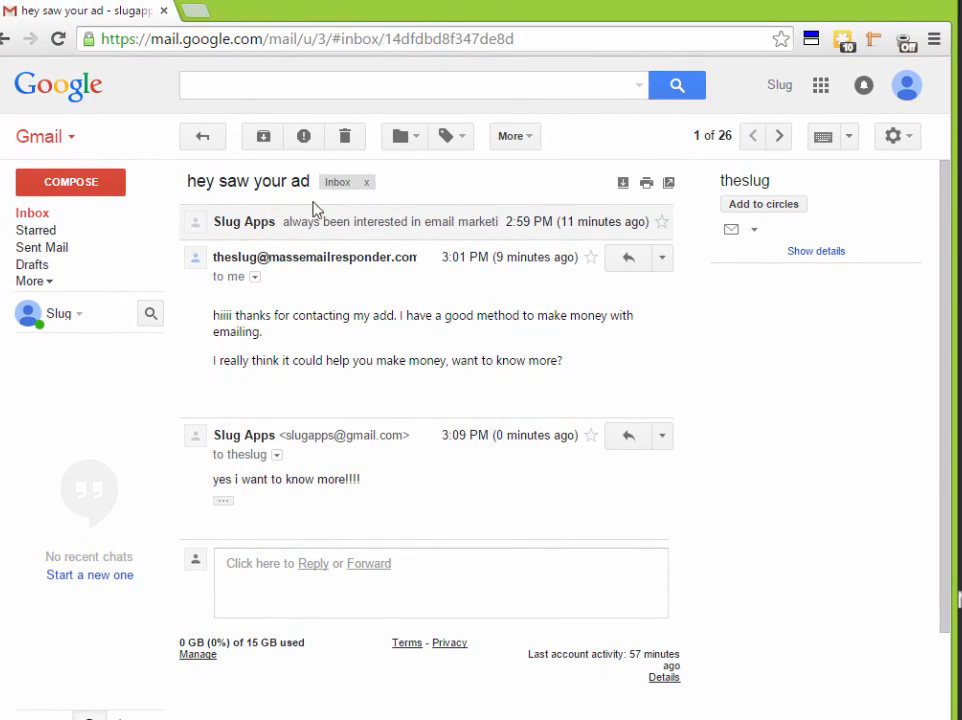
click(58, 216)
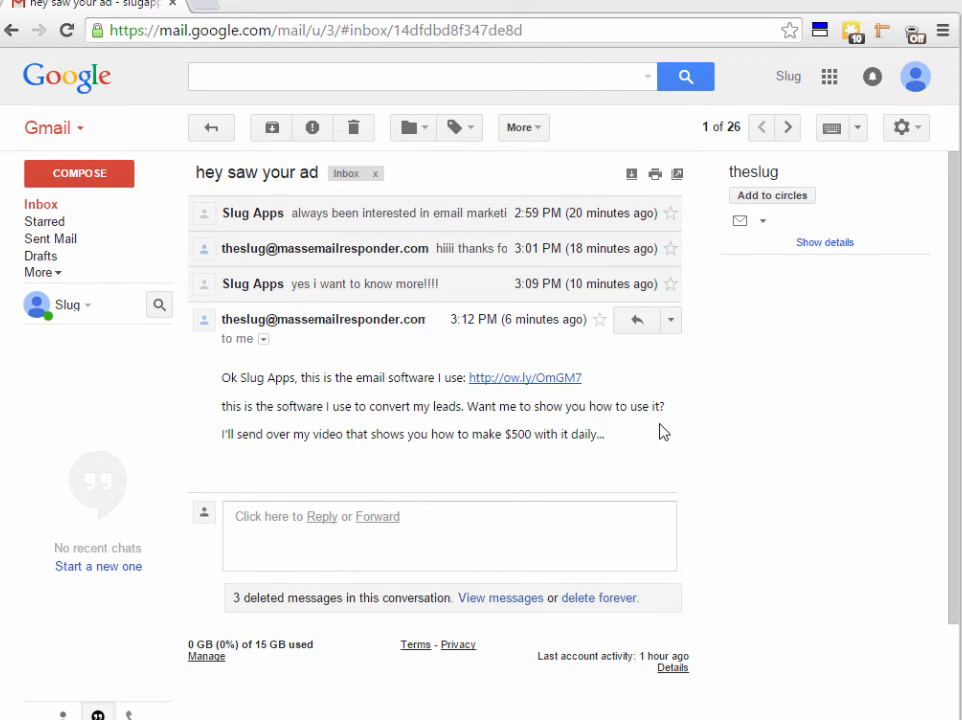
drag(221, 381, 630, 458)
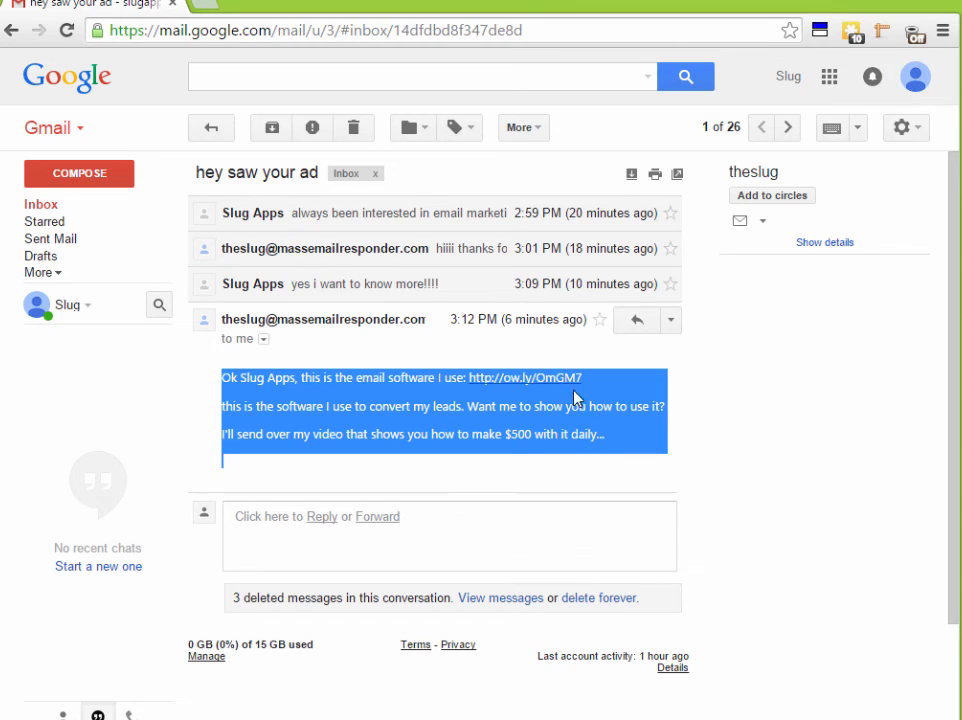
click(252, 380)
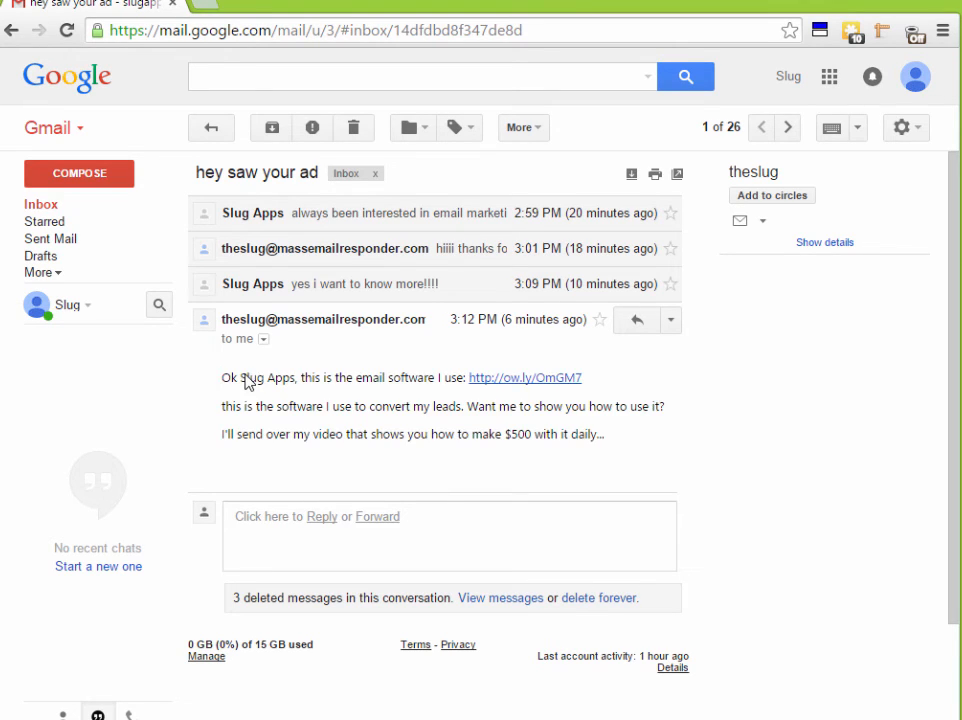
drag(241, 379, 291, 383)
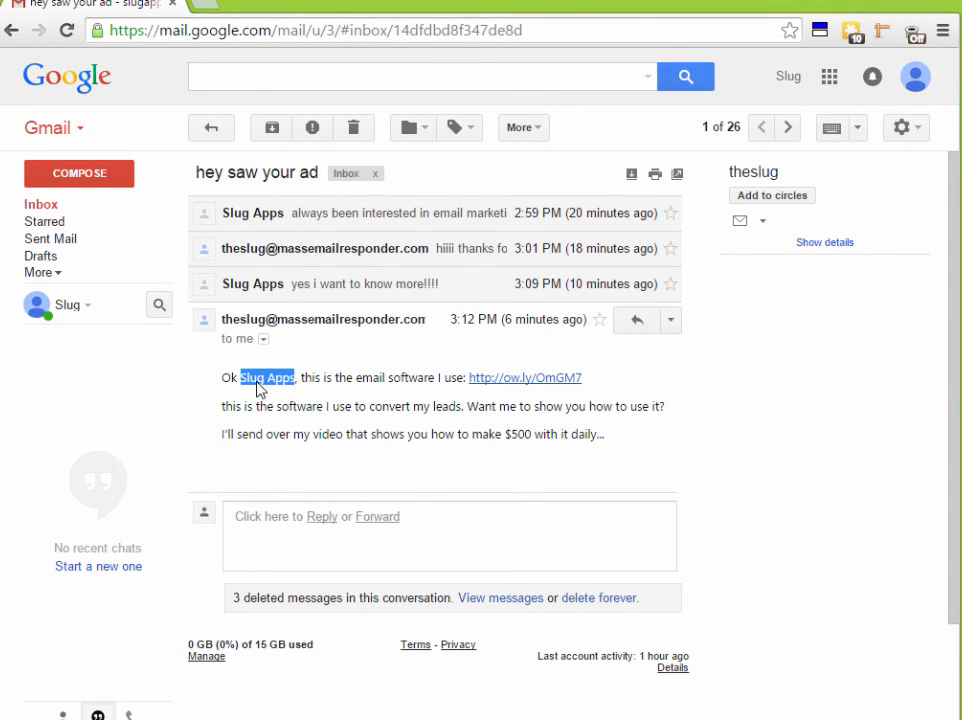
click(258, 389)
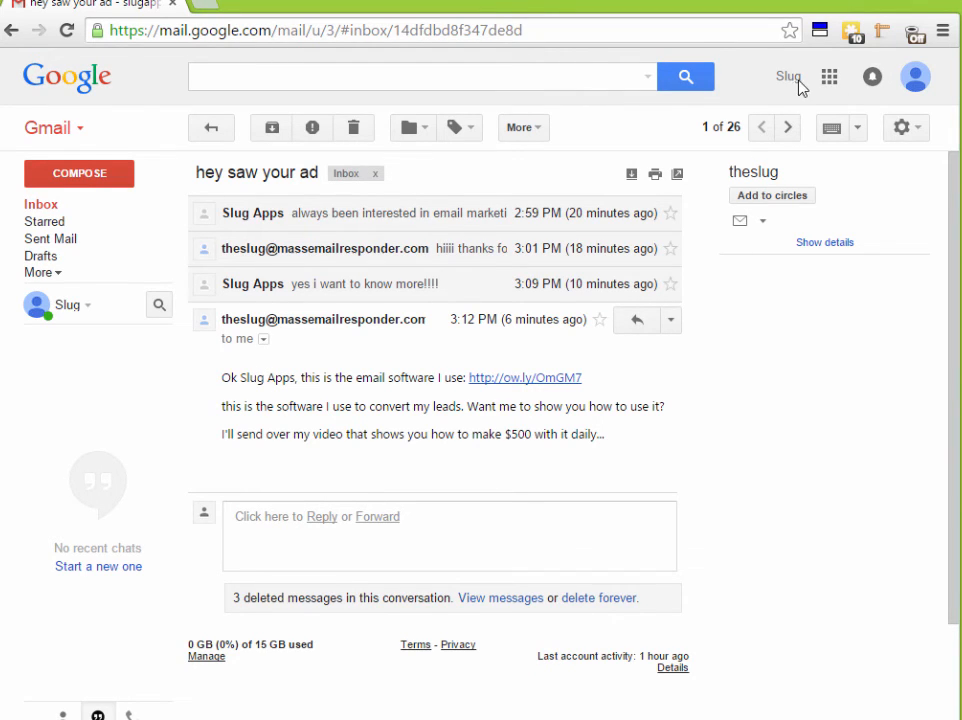
drag(243, 378, 296, 380)
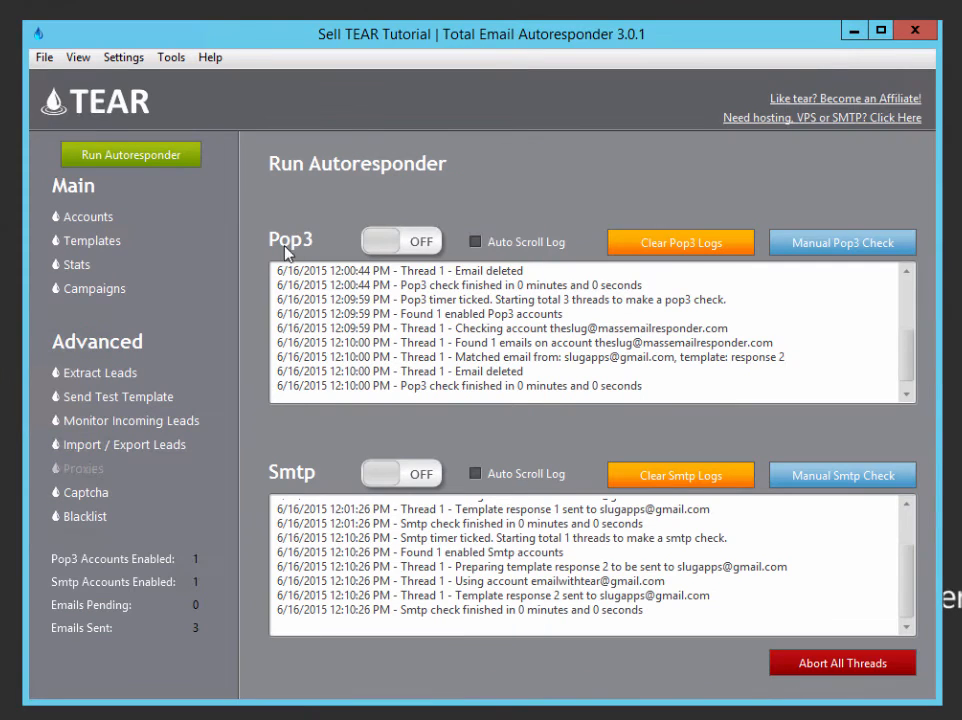
Step: Open template response 2 and highlight its [ToName] placeholder and the ow.ly link URL
click(88, 241)
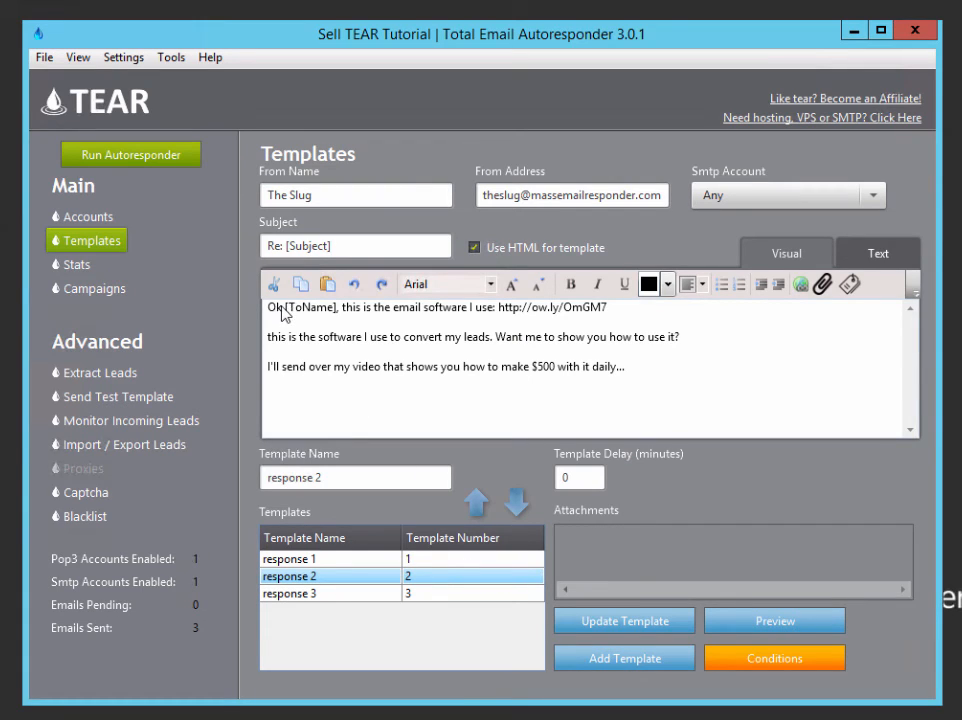
drag(298, 312, 340, 310)
click(400, 311)
drag(623, 313, 508, 317)
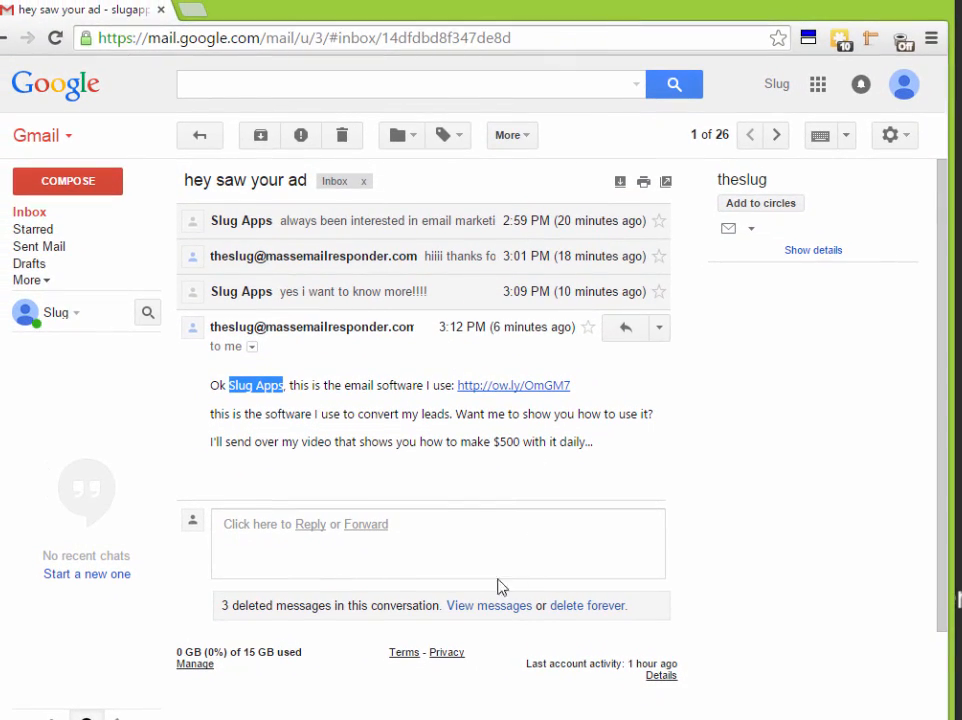
Step: Switch away from Gmail with Alt+Tab to bring TEAR's response 2 template forward
key(alt+Tab)
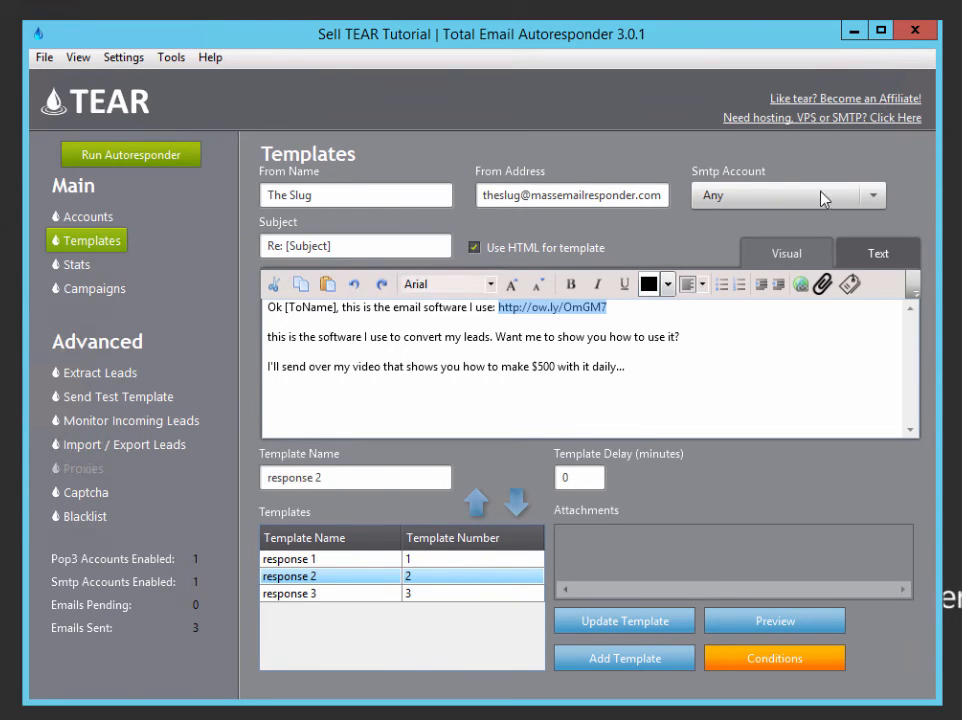
Step: Clear the highlight in the response 2 editor, then go to Advanced > Extract Leads
click(547, 338)
click(384, 312)
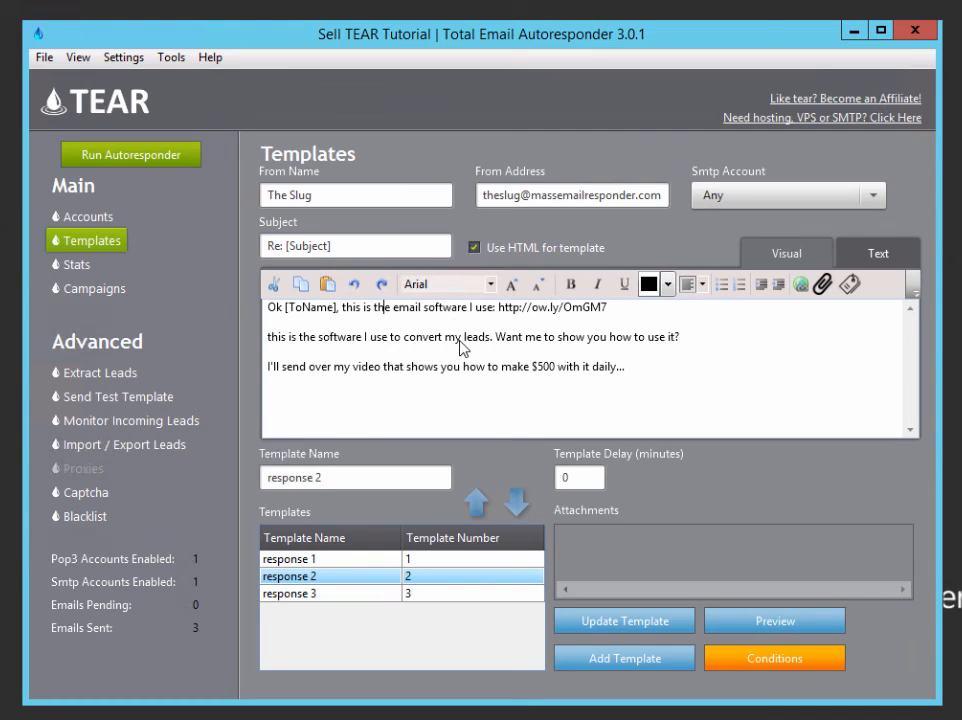
click(474, 368)
click(128, 374)
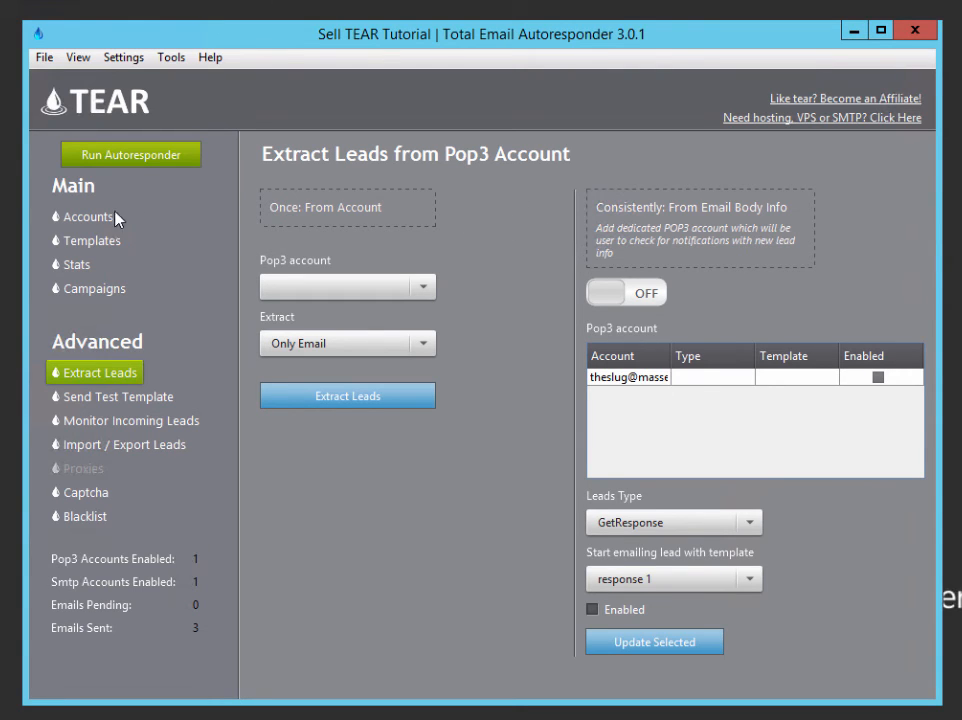
click(89, 222)
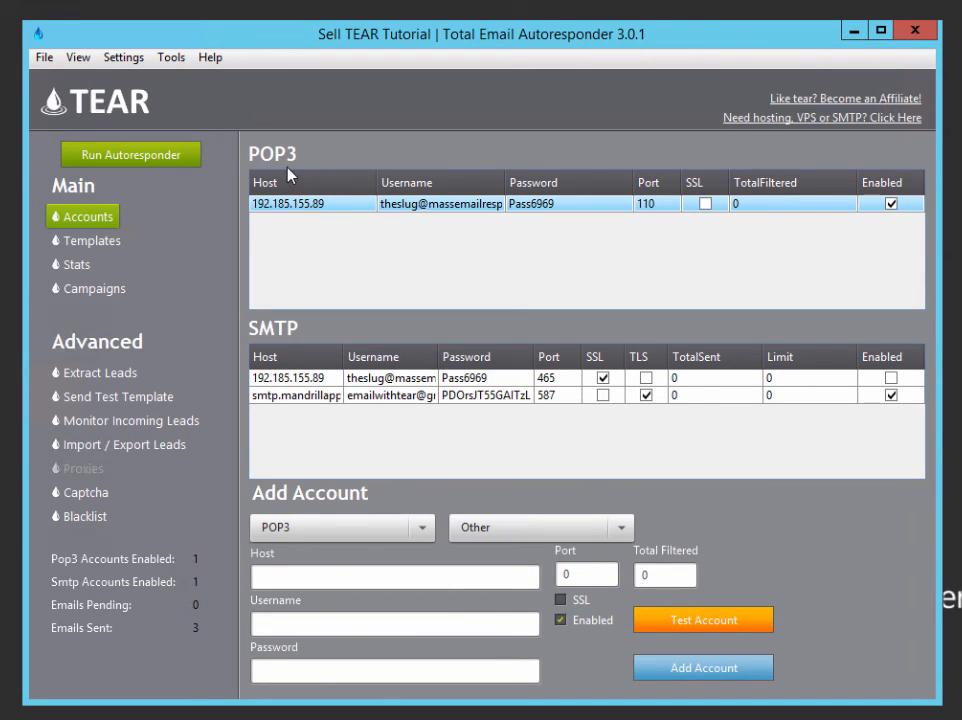
click(112, 374)
click(427, 289)
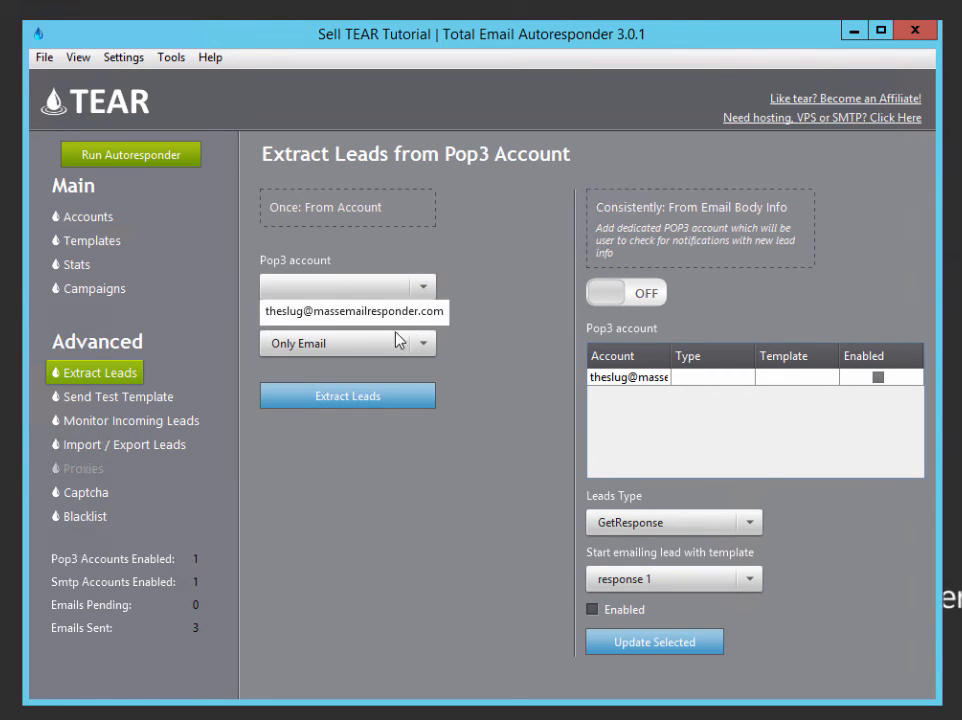
click(476, 267)
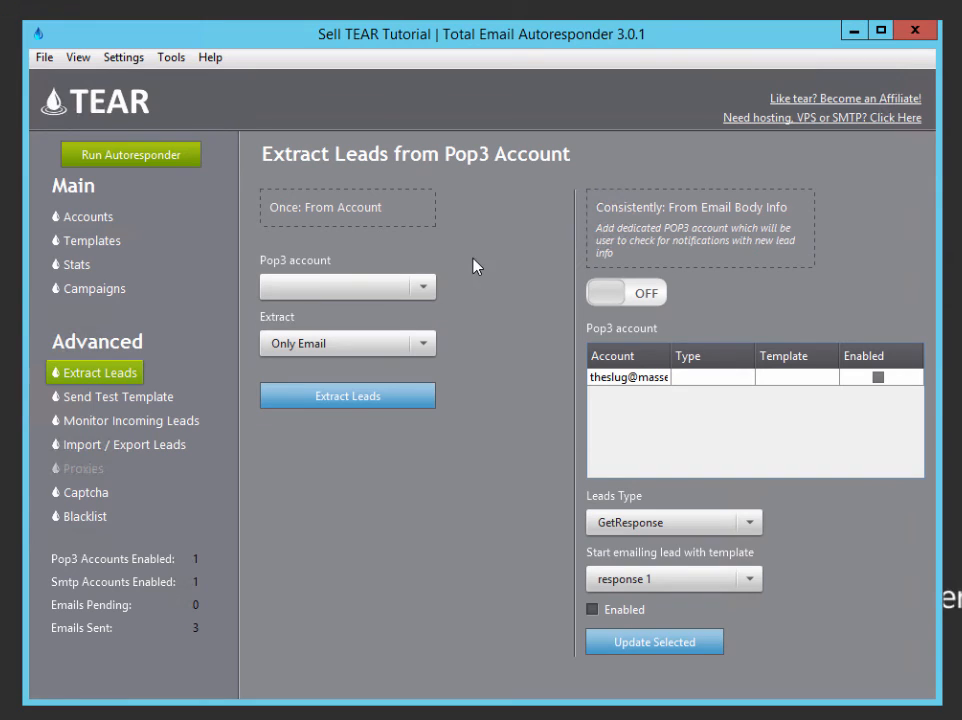
click(428, 346)
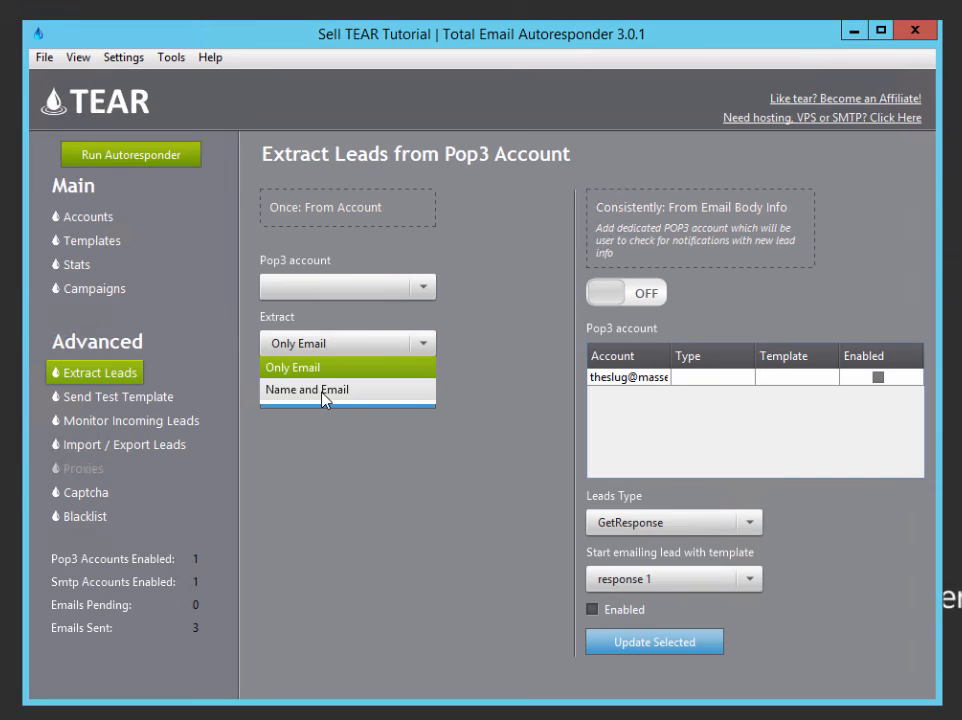
click(481, 367)
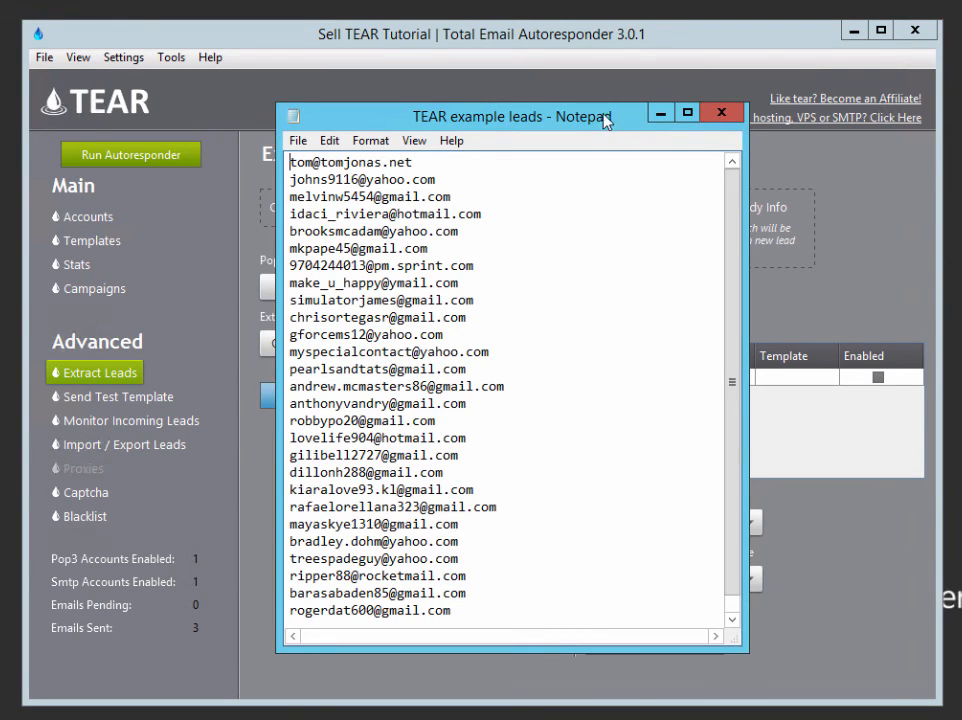
Step: Review the example email addresses in Notepad, then go to TEAR's Import / Export Leads page
drag(605, 118, 769, 139)
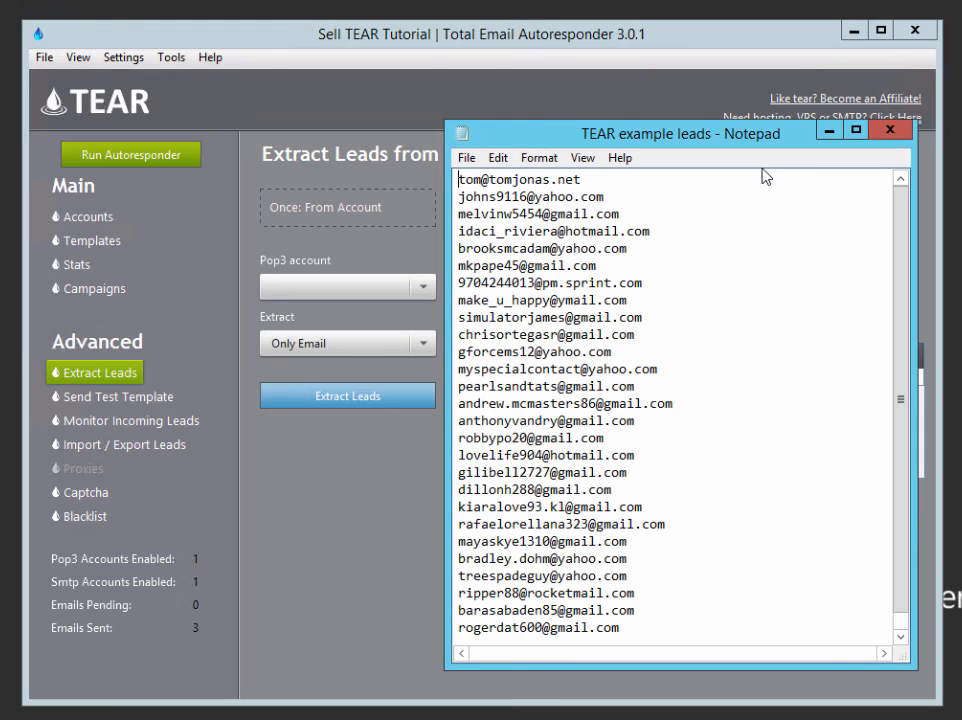
click(175, 446)
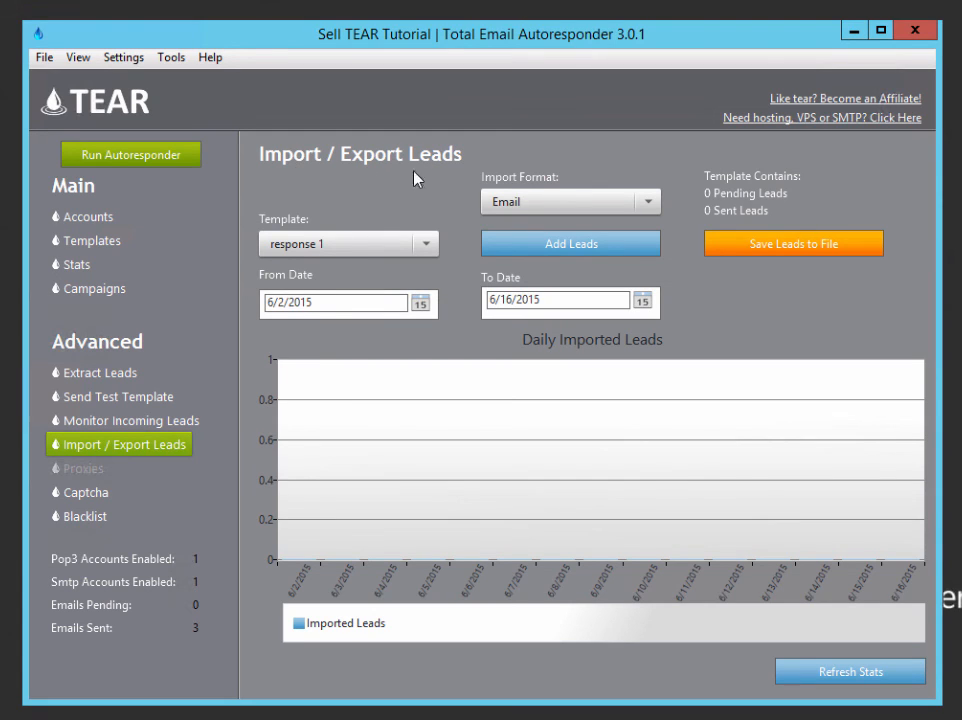
Step: Check response 2's lead counts, then set response 1 as the import target template
click(428, 246)
click(427, 247)
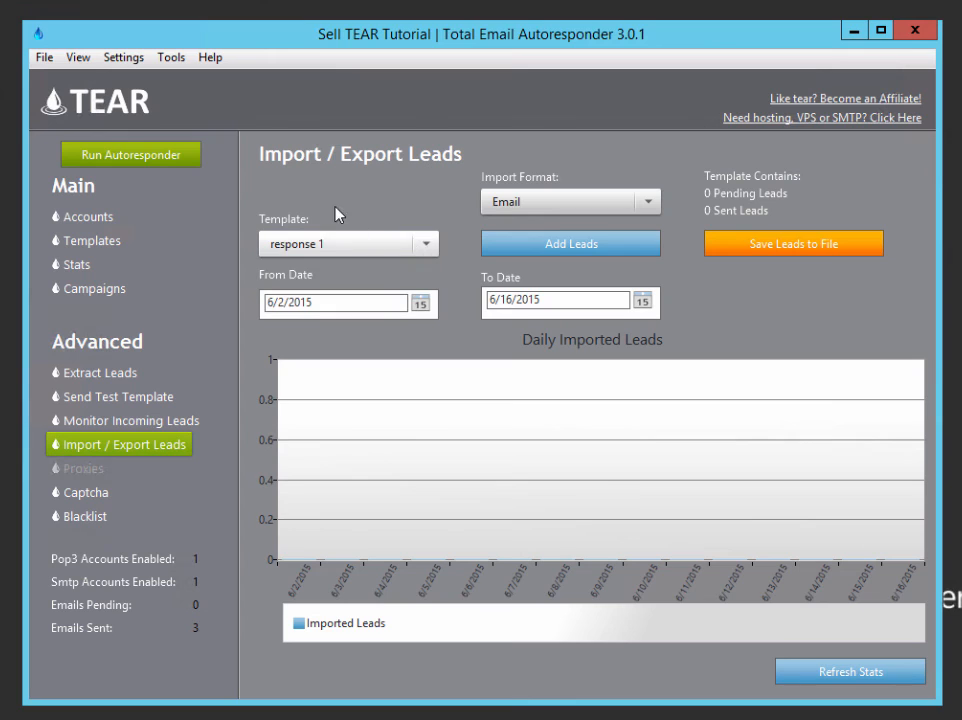
click(431, 252)
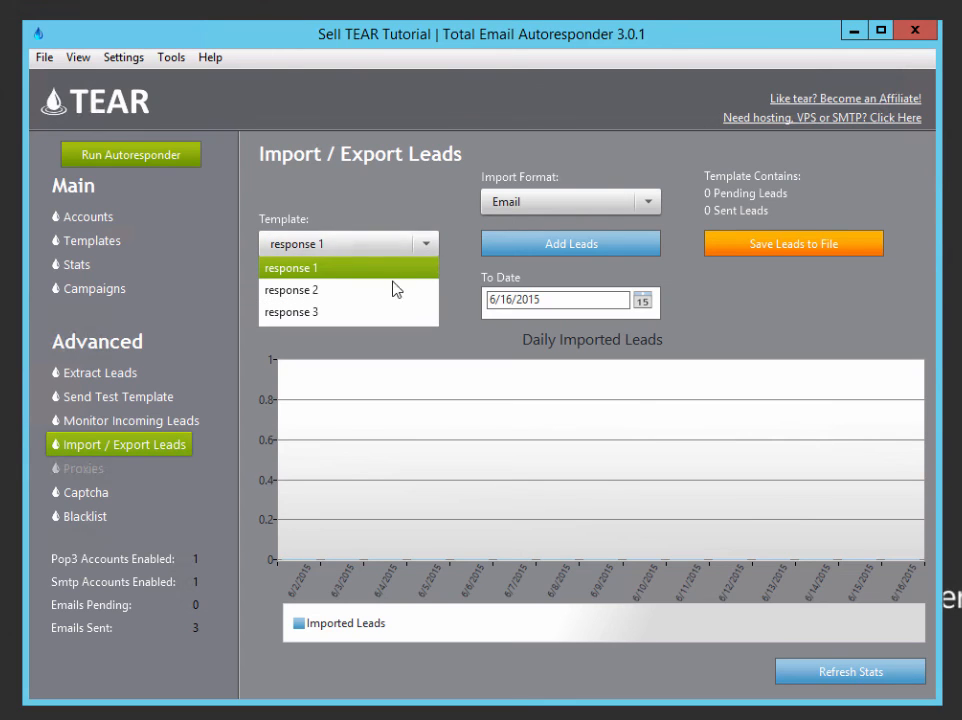
click(394, 287)
click(425, 248)
click(411, 283)
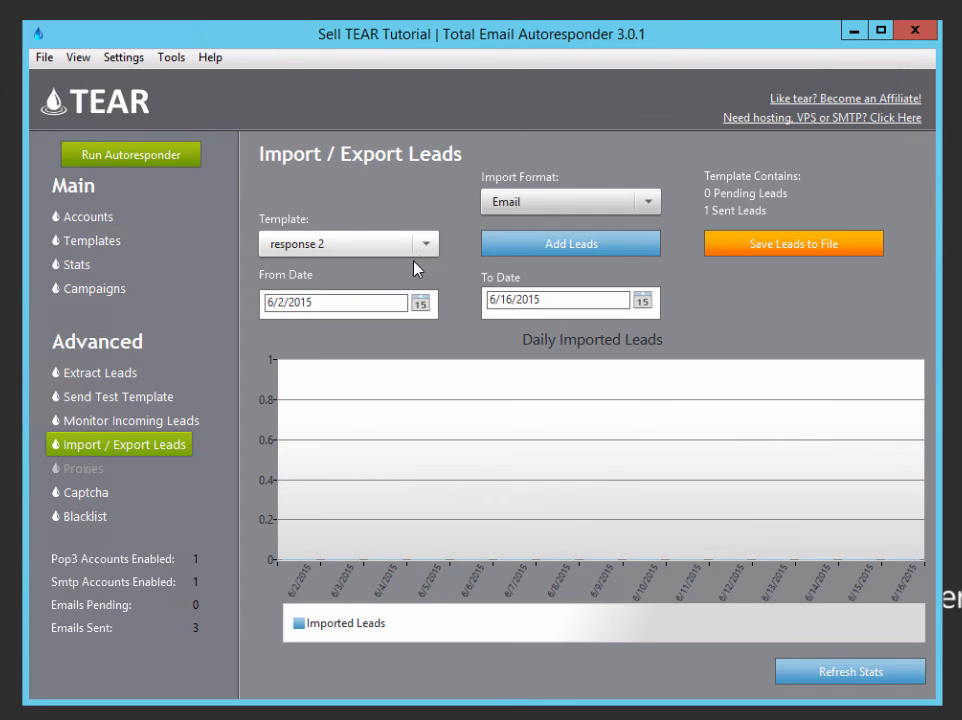
click(410, 248)
click(393, 266)
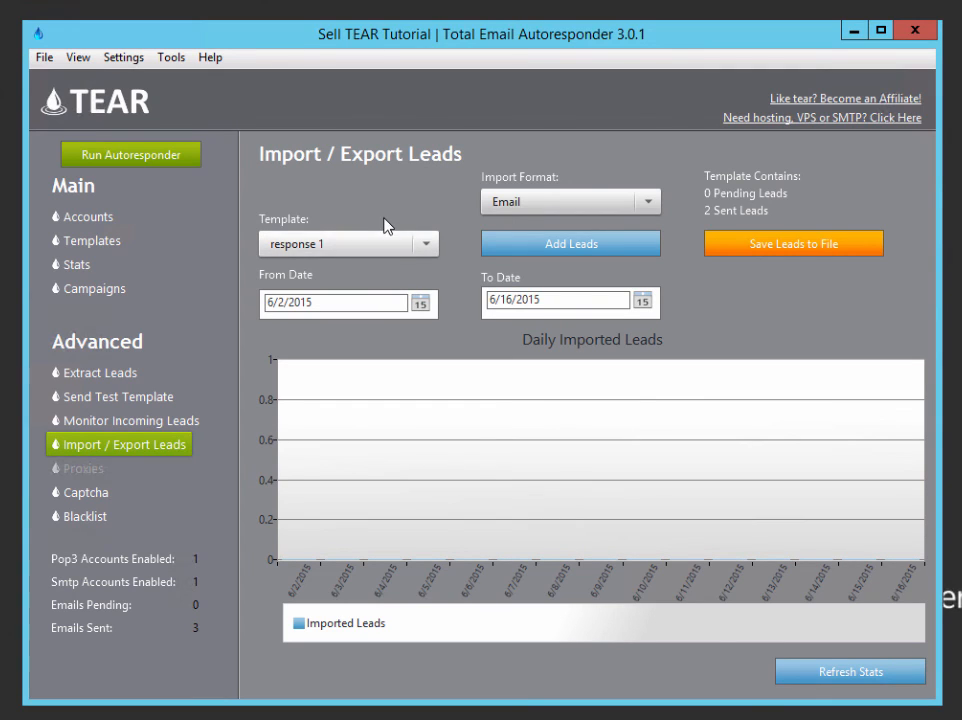
Step: Add leads from the file 'TEAR example leads.txt'
click(541, 248)
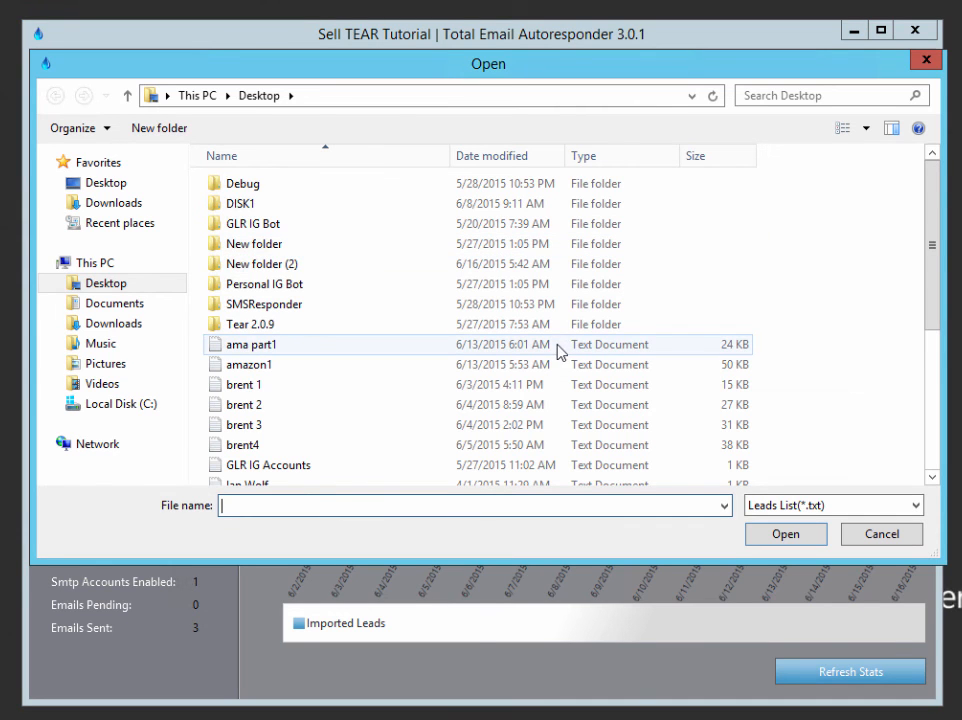
click(250, 385)
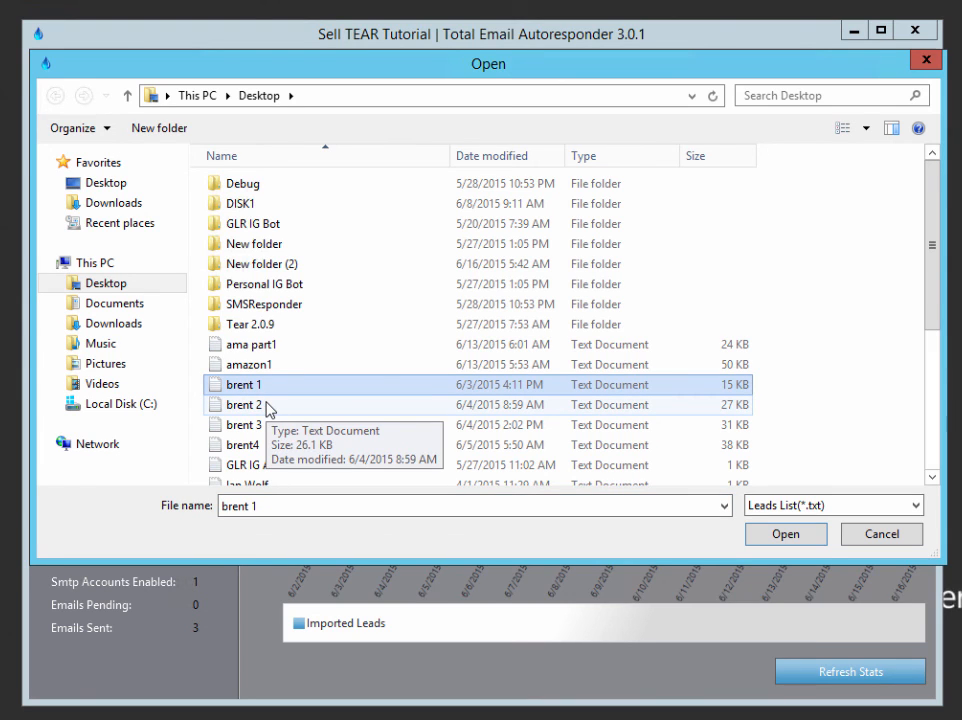
scroll(268, 410, down, 4)
click(296, 458)
click(296, 458)
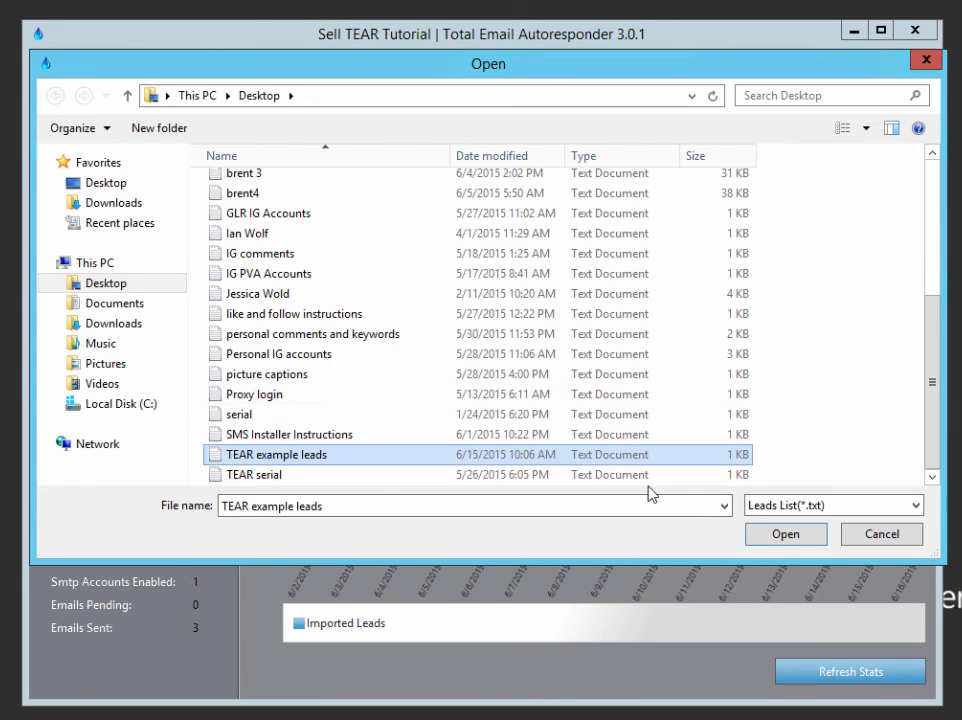
click(783, 540)
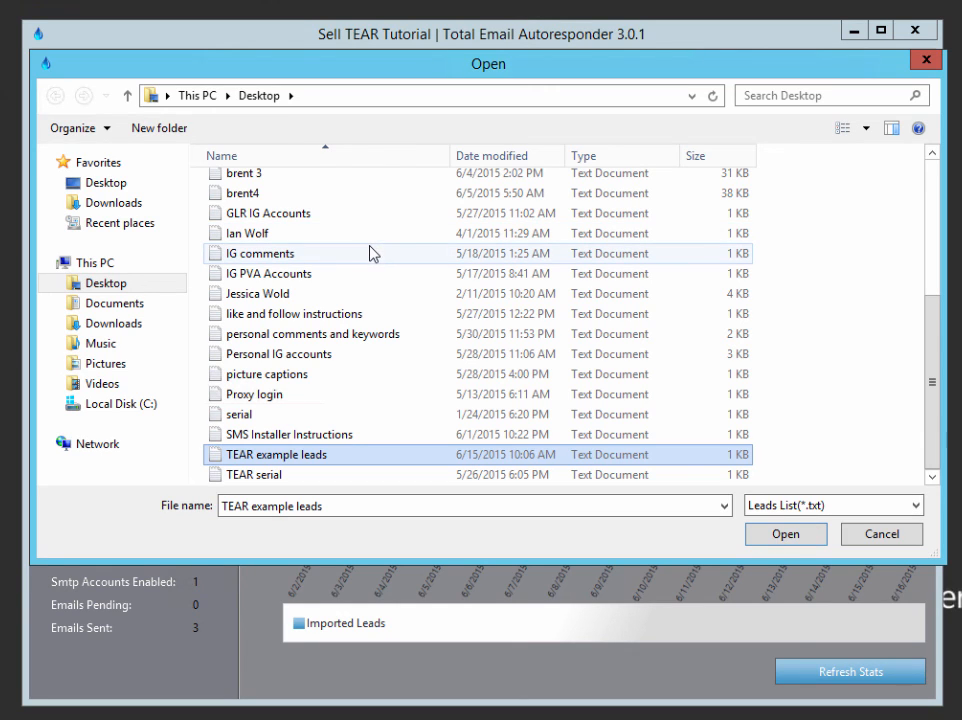
click(788, 536)
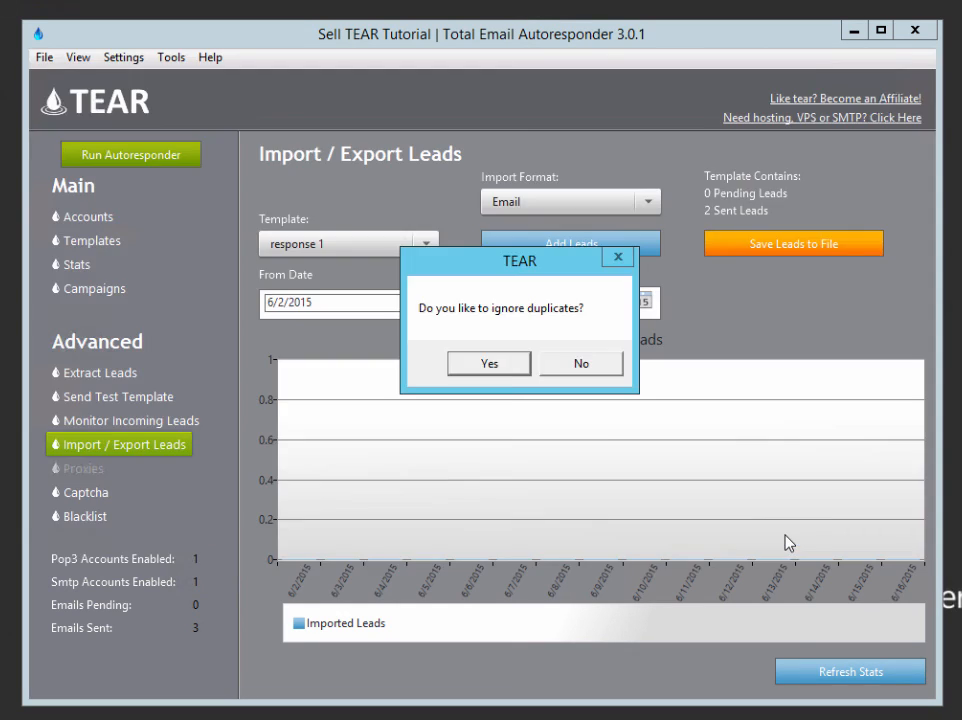
Step: Skip duplicate, invalid and blacklisted addresses, and accept the import summary showing 28 pending
click(501, 366)
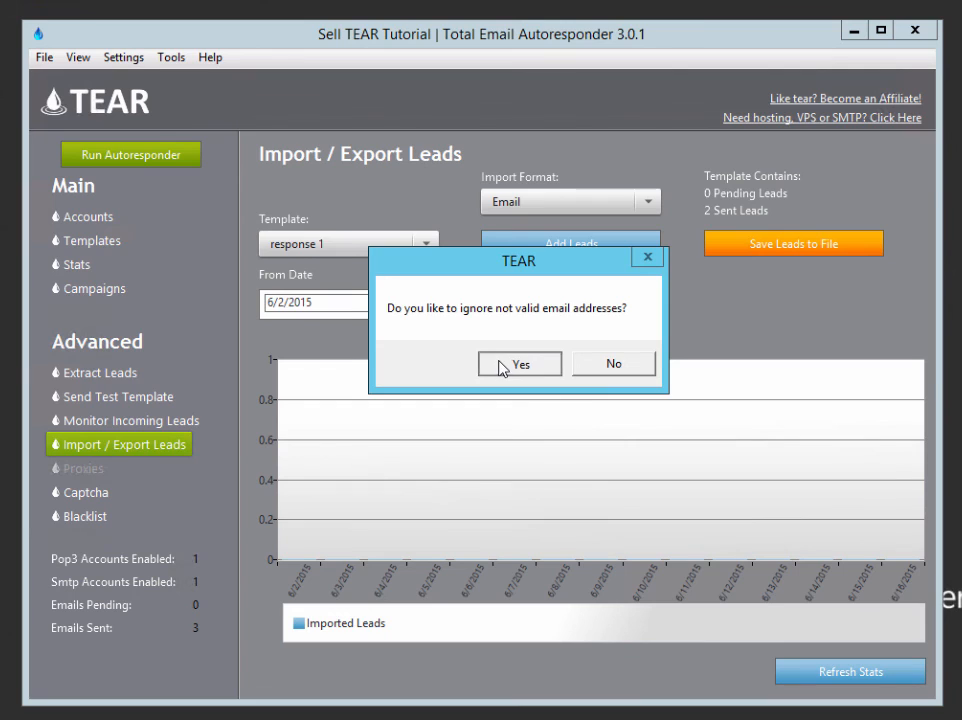
click(500, 365)
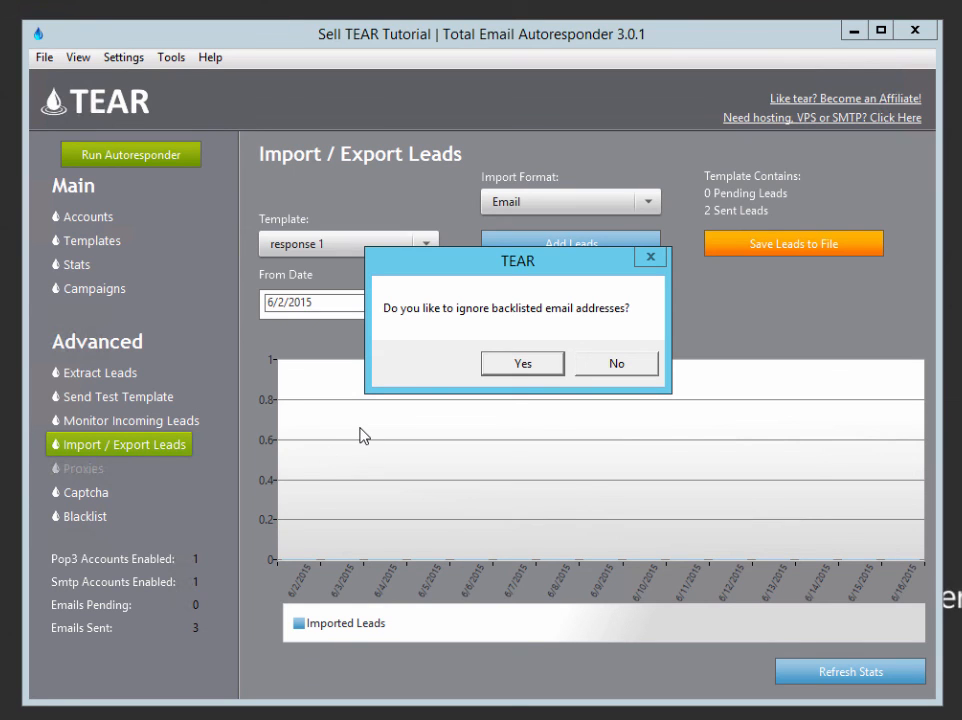
mouse_move(500, 270)
mouse_down()
mouse_move(473, 235)
mouse_move(493, 269)
mouse_up()
click(515, 364)
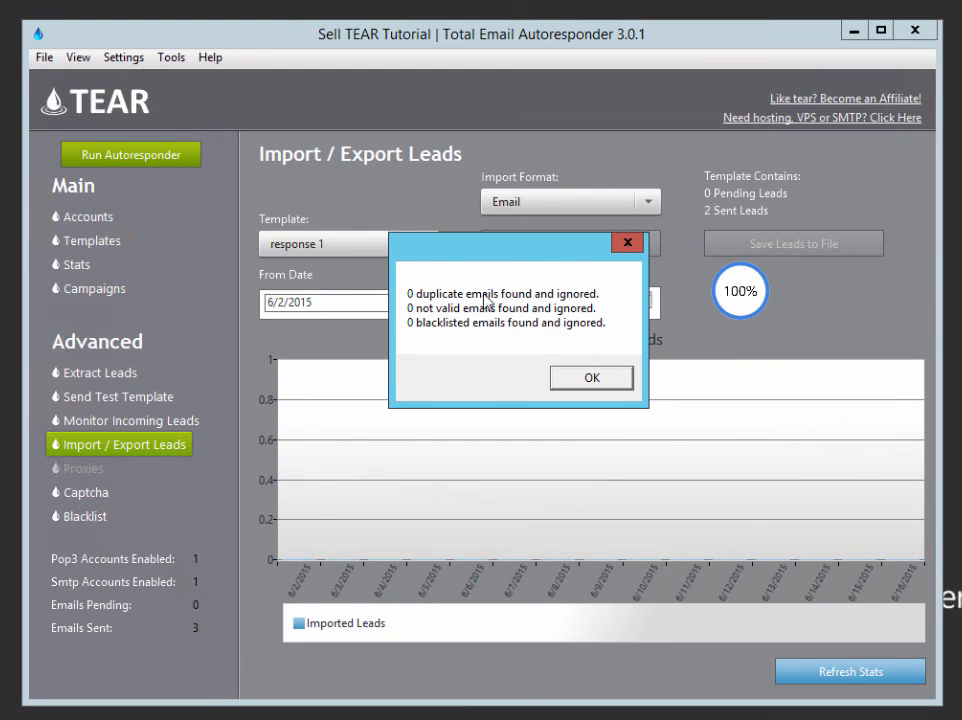
click(583, 378)
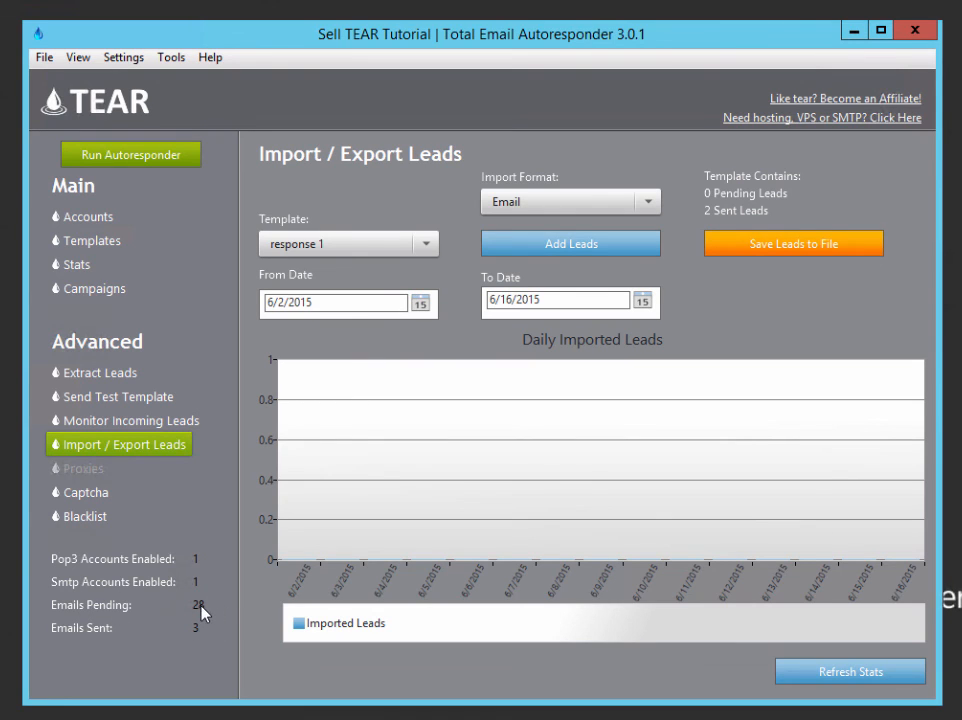
Step: View the autoresponder run logs, then display the response 3 template's message
click(160, 158)
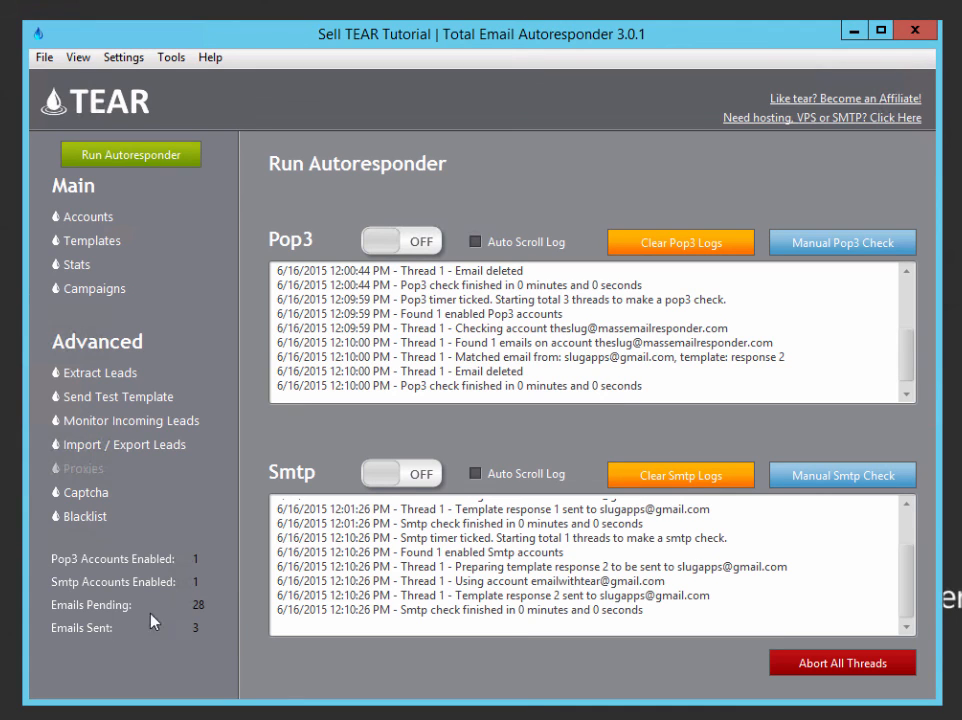
click(96, 244)
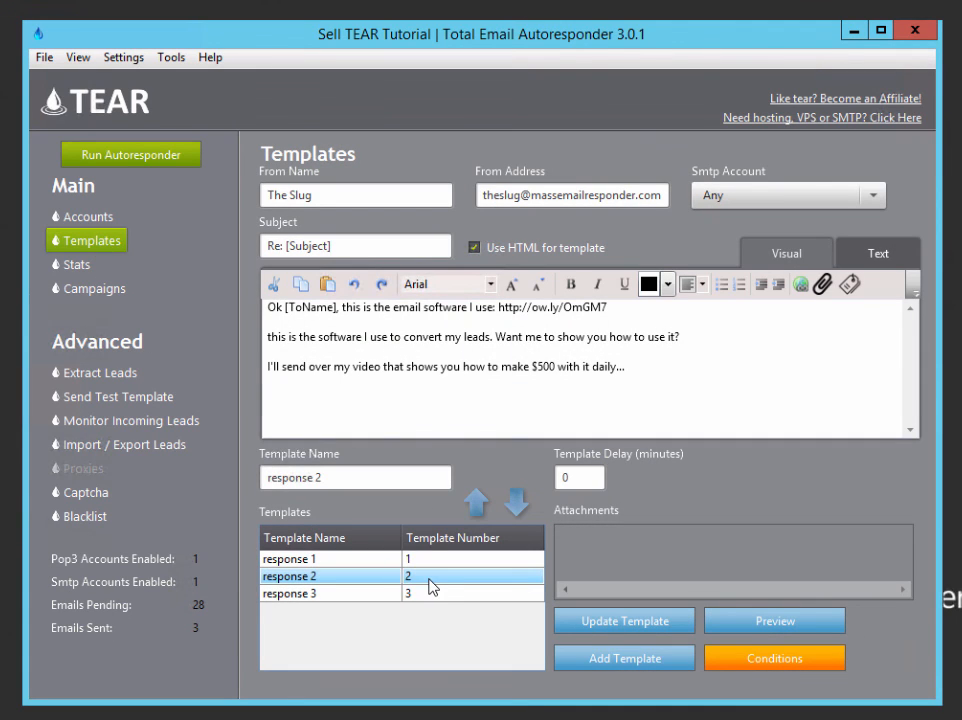
click(440, 595)
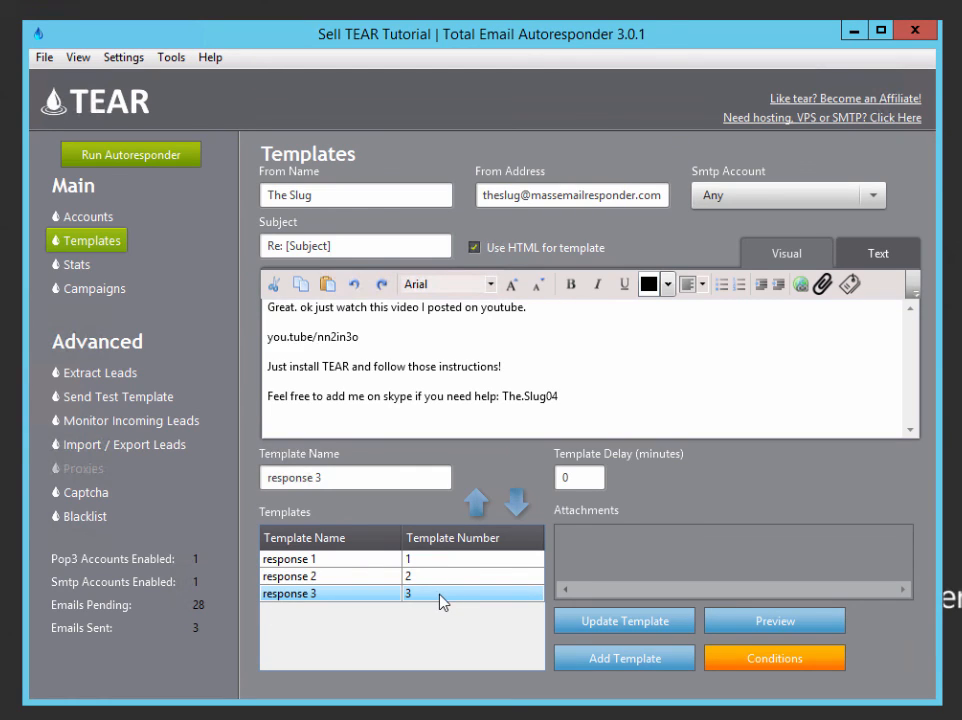